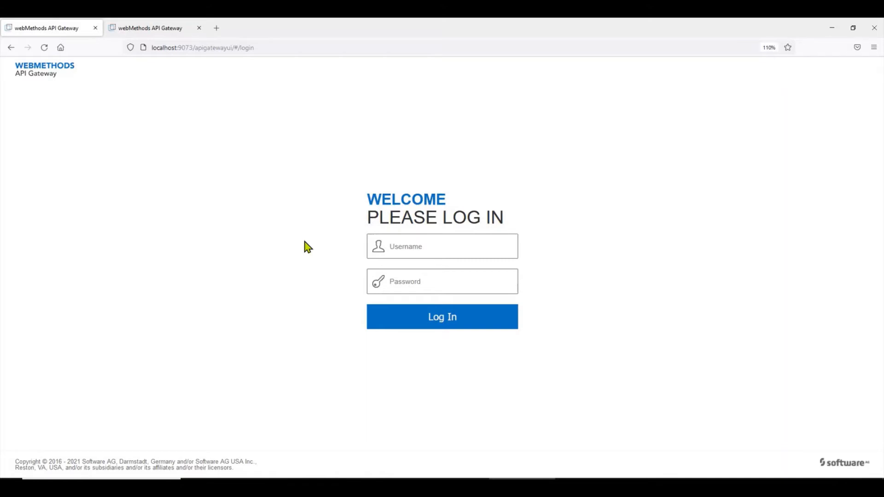
Focus the gateway login Username field and dismiss the saved-login suggestions.
click(45, 51)
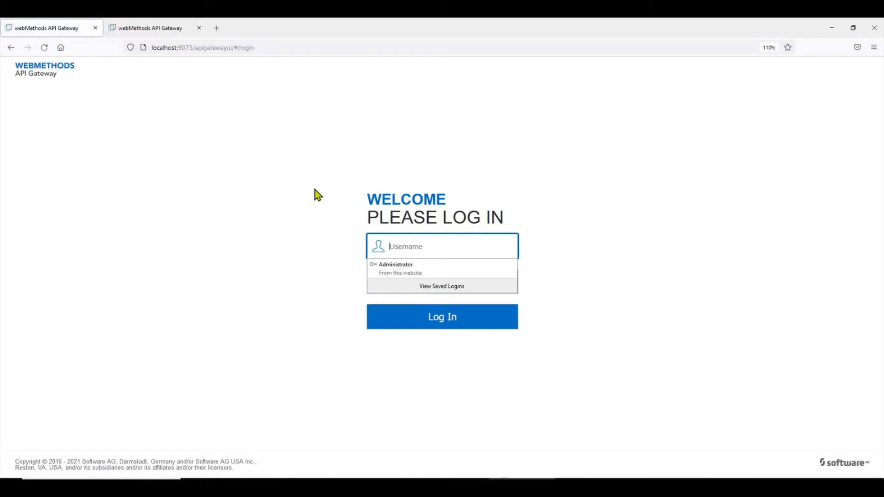
click(291, 199)
In Postman, open the Native-Client_Credentials token request and hide its auto-generated headers.
click(380, 486)
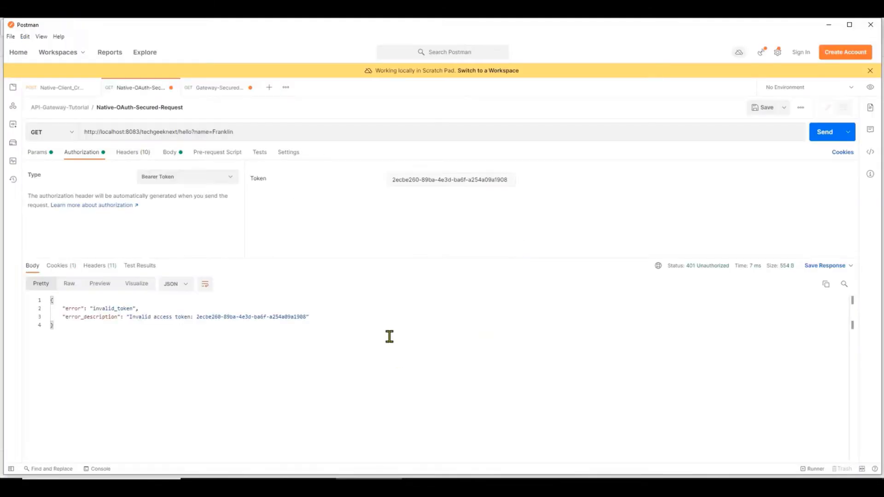
click(60, 87)
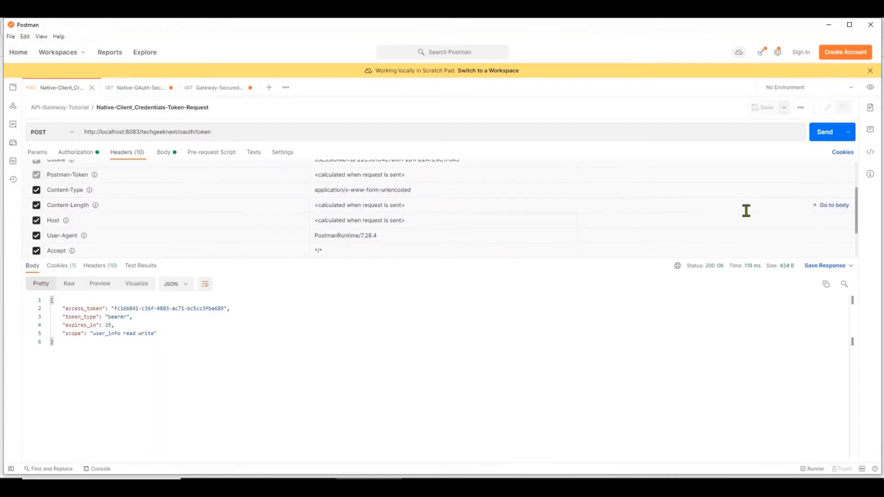
scroll(134, 207, up, 3)
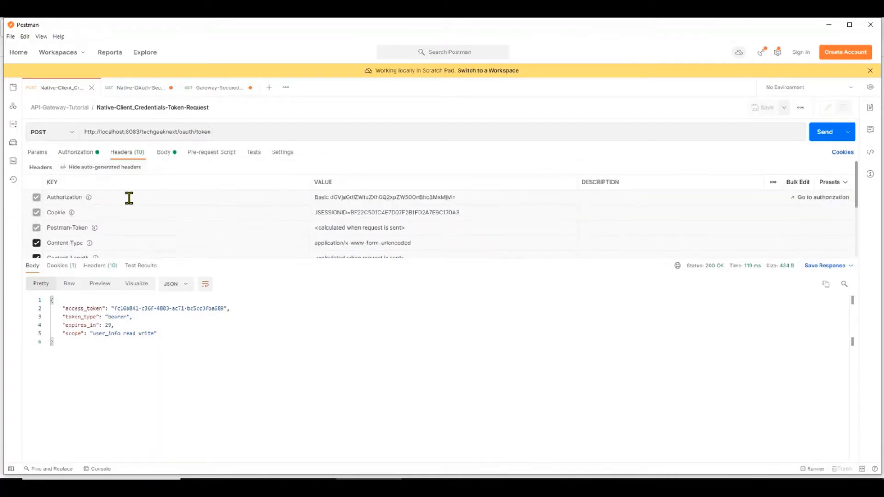
click(120, 168)
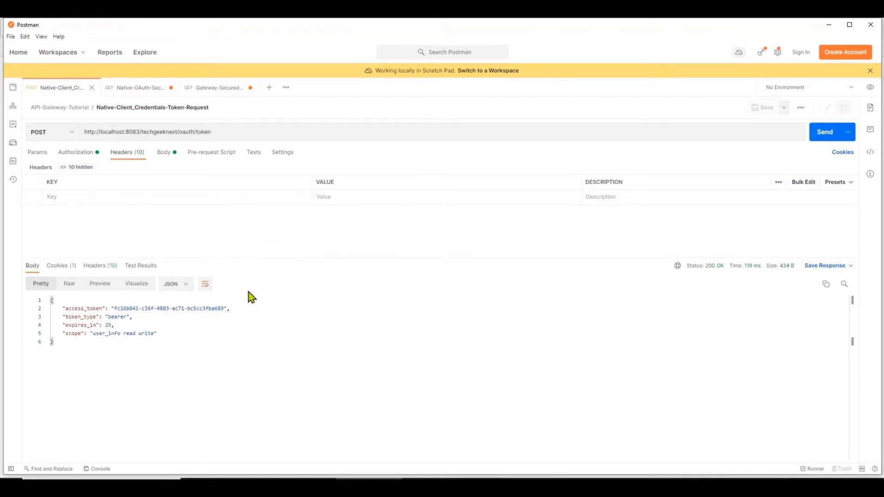
triple_click(163, 132)
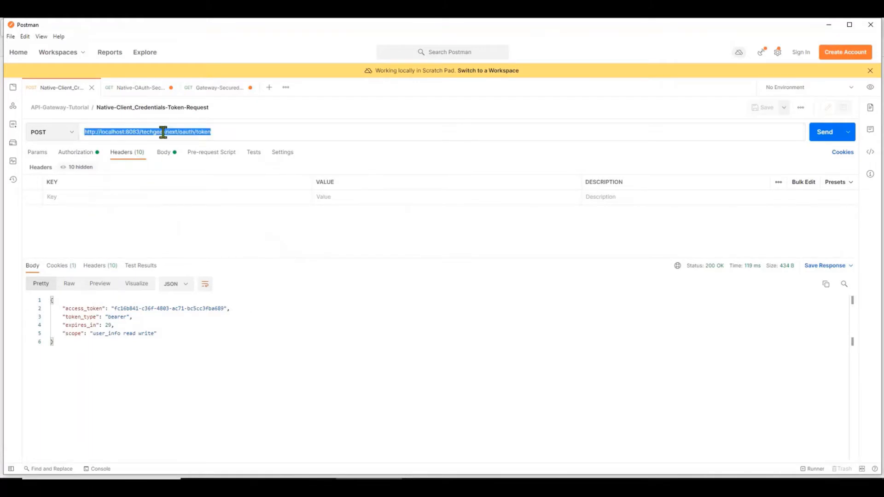
click(257, 130)
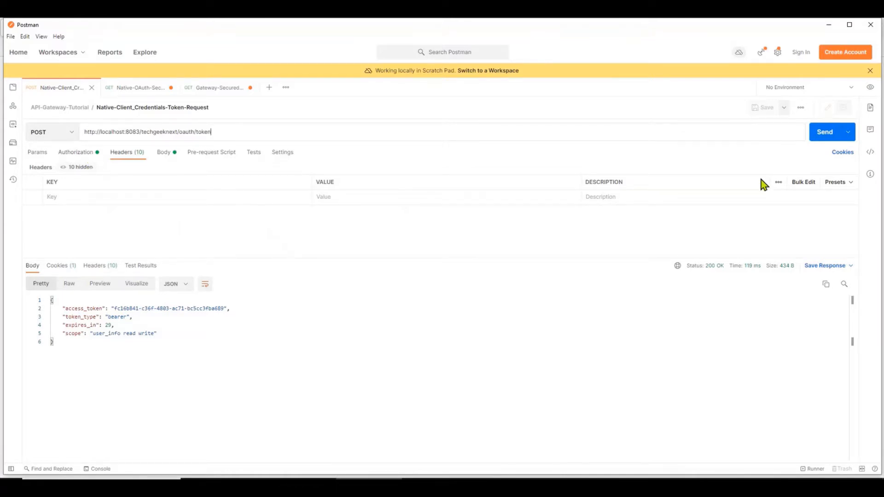
Request a fresh access token using Basic Auth client credentials and select the access_token value.
click(821, 132)
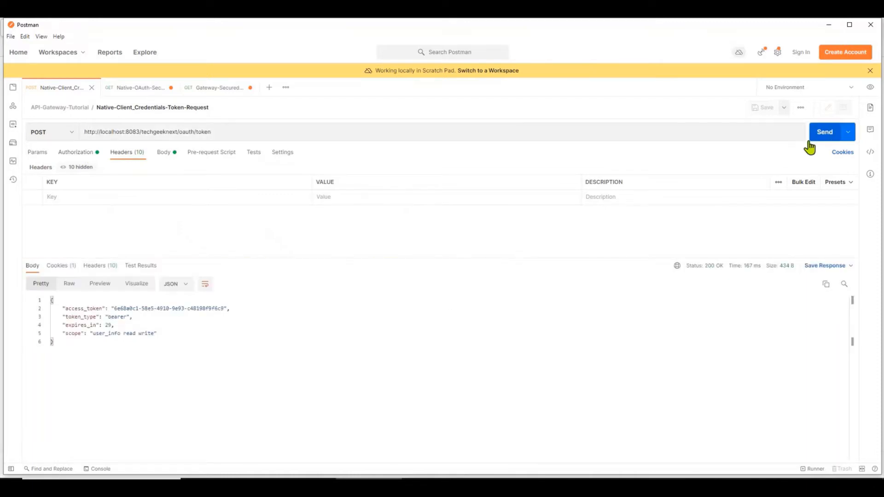
click(91, 154)
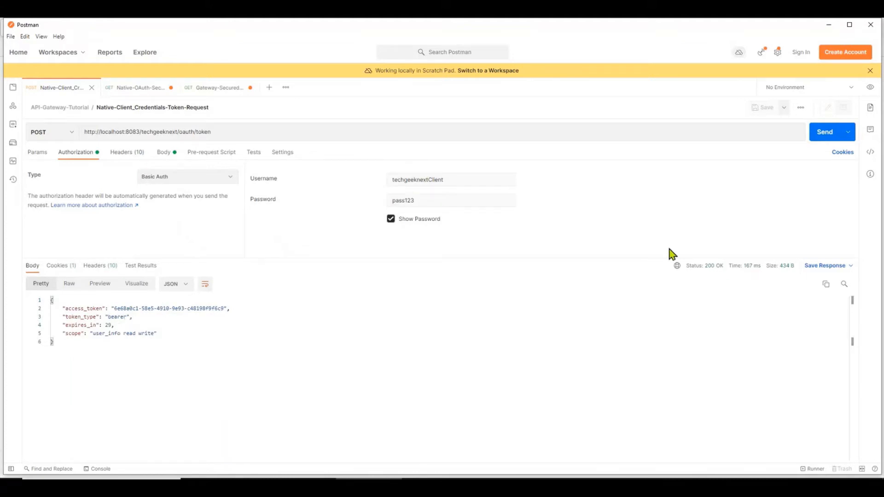
double_click(107, 325)
click(828, 138)
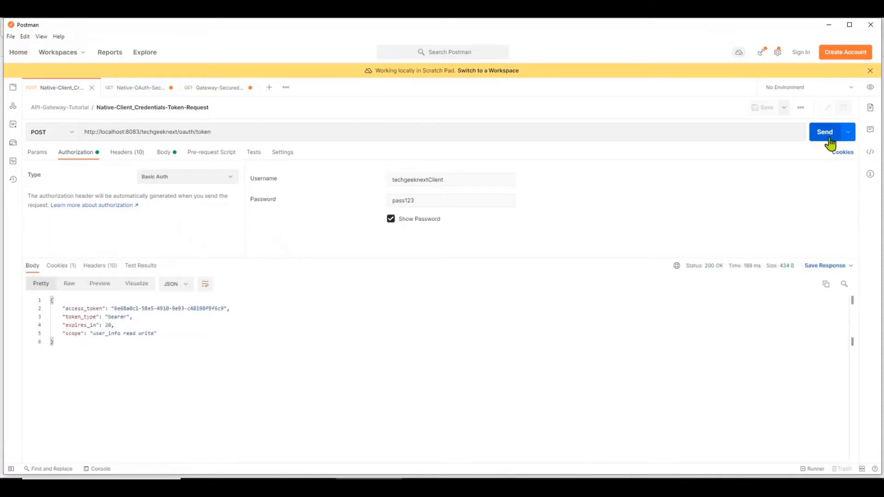
click(828, 138)
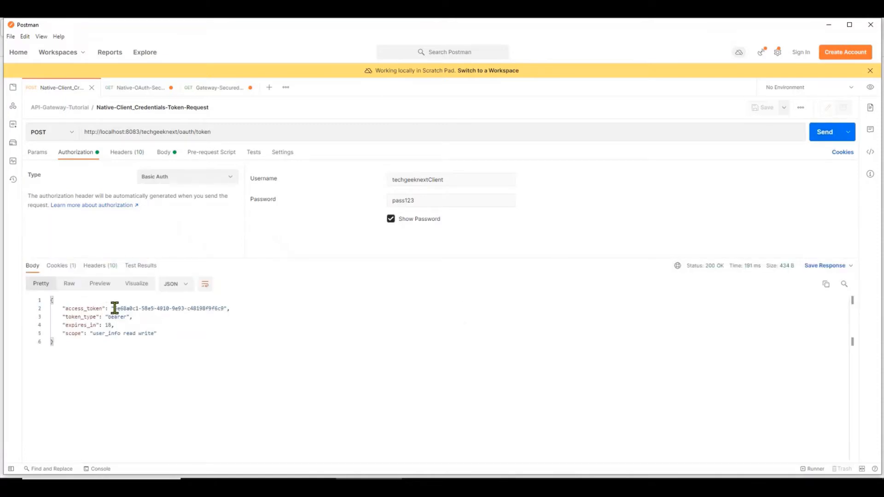
drag(114, 308, 211, 308)
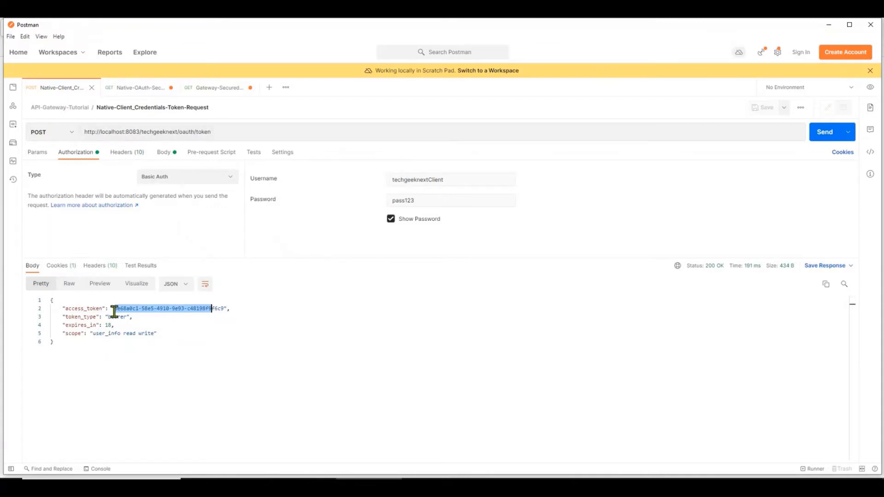
click(144, 91)
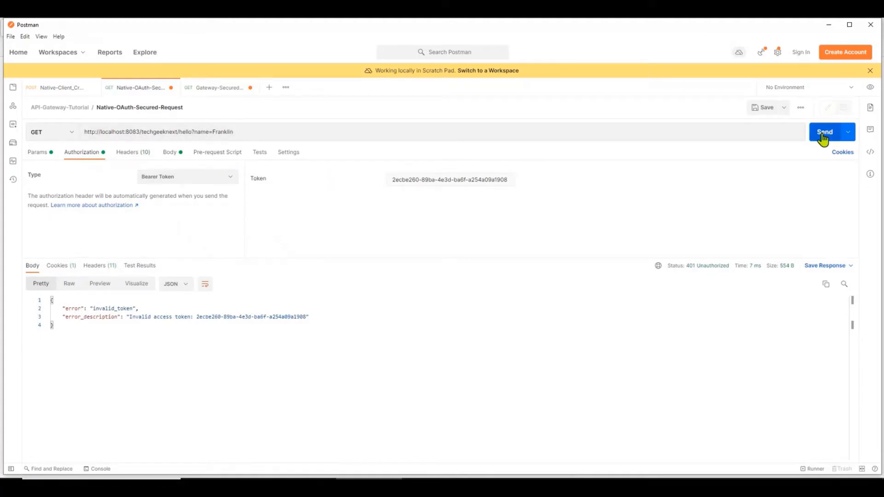
Resend the hello request with the old token, then fetch a fresh access token and select it.
double_click(447, 179)
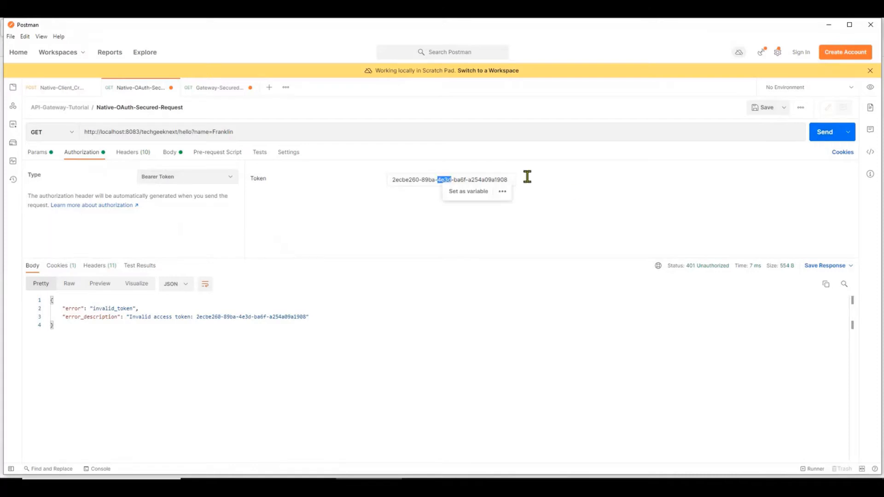
click(821, 137)
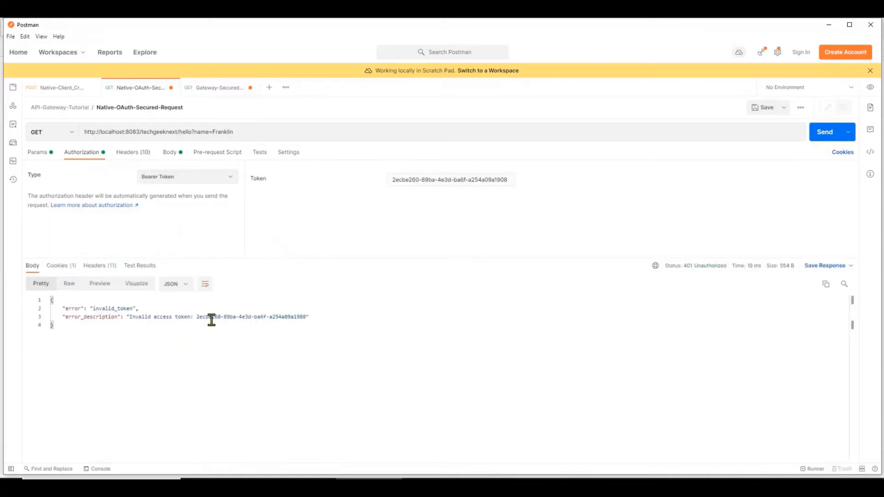
click(51, 88)
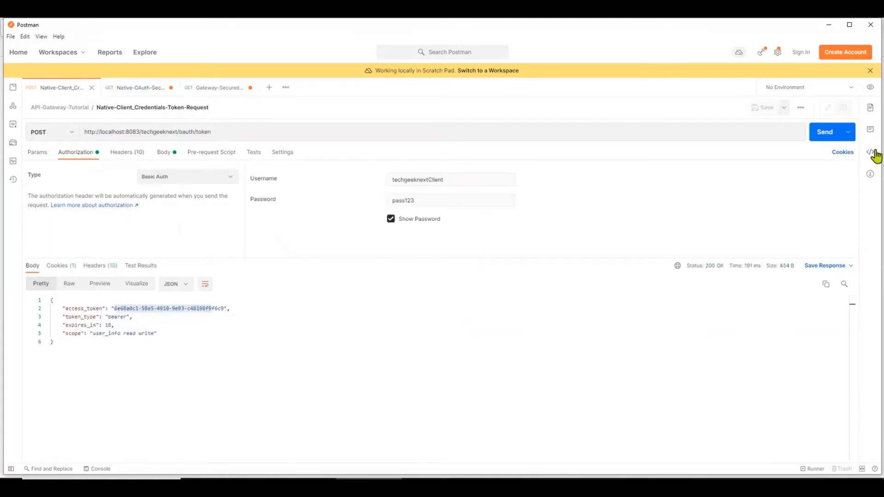
click(824, 134)
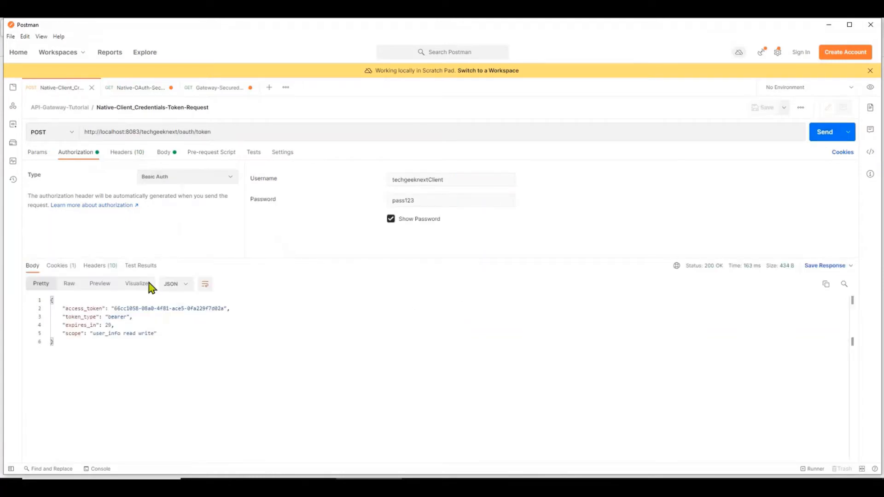
drag(115, 308, 224, 308)
key(ctrl+c)
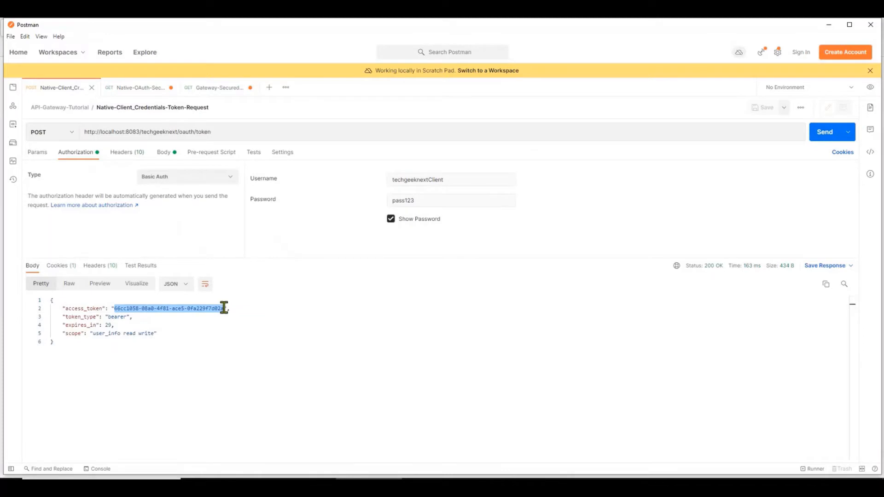
Paste the fresh token into the hello request's Bearer Token field and send it for Hello Franklin.
click(136, 87)
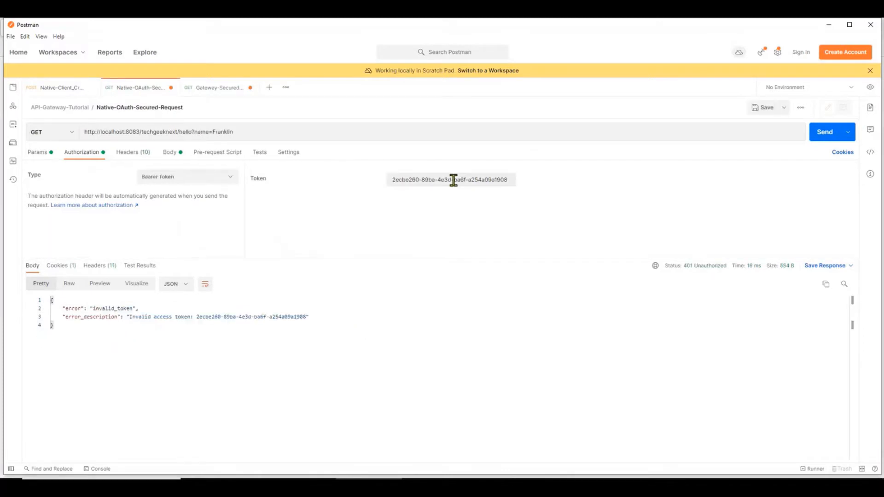
double_click(445, 180)
double_click(410, 180)
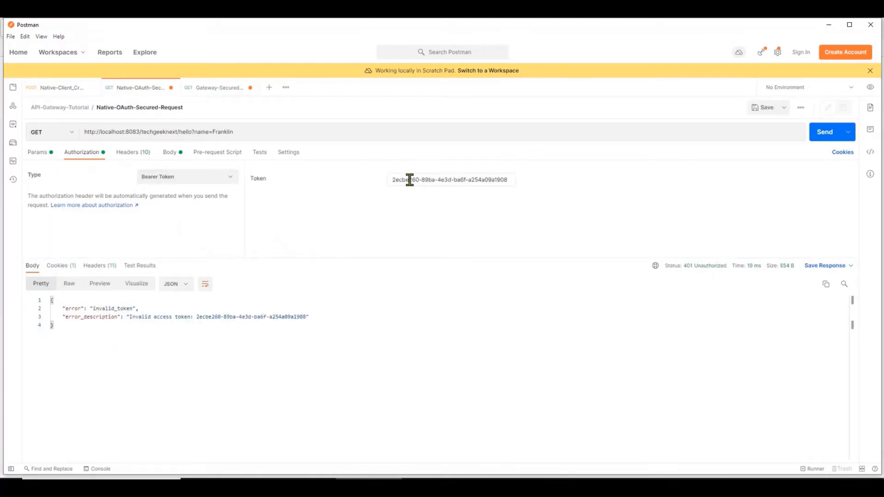
triple_click(497, 180)
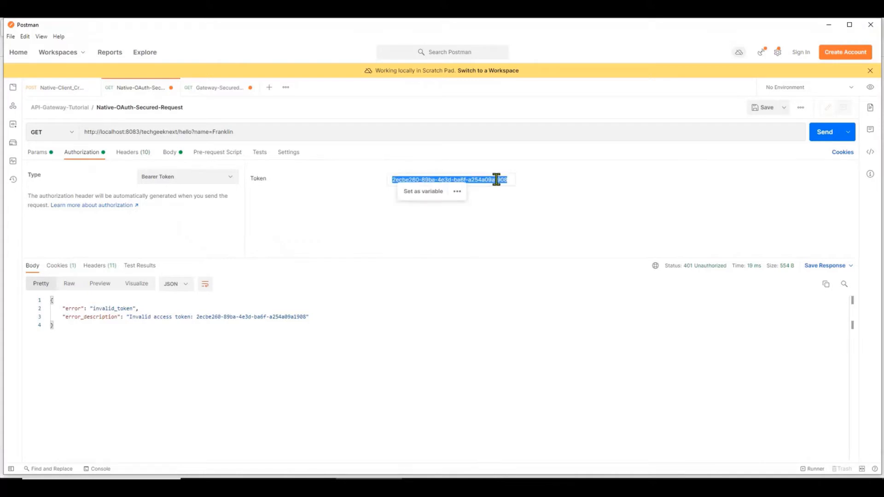
key(ctrl+v)
click(822, 134)
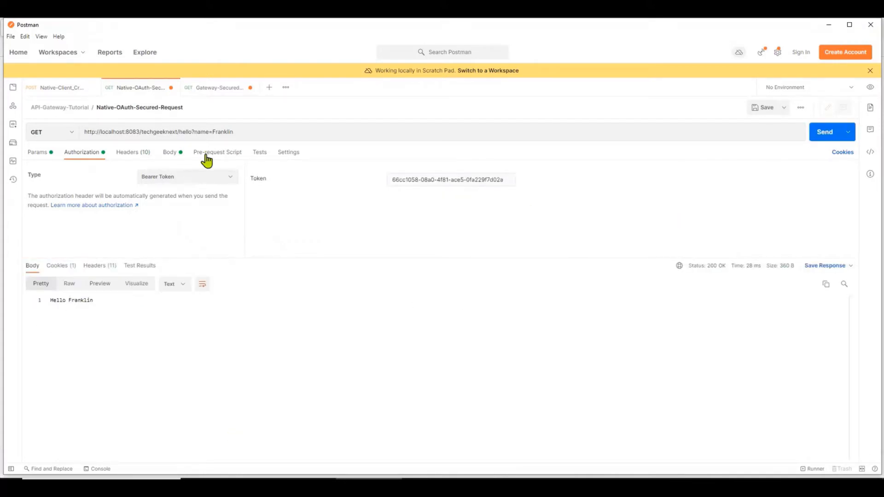
Change the URL's name parameter from Franklin to World.
double_click(214, 132)
click(249, 132)
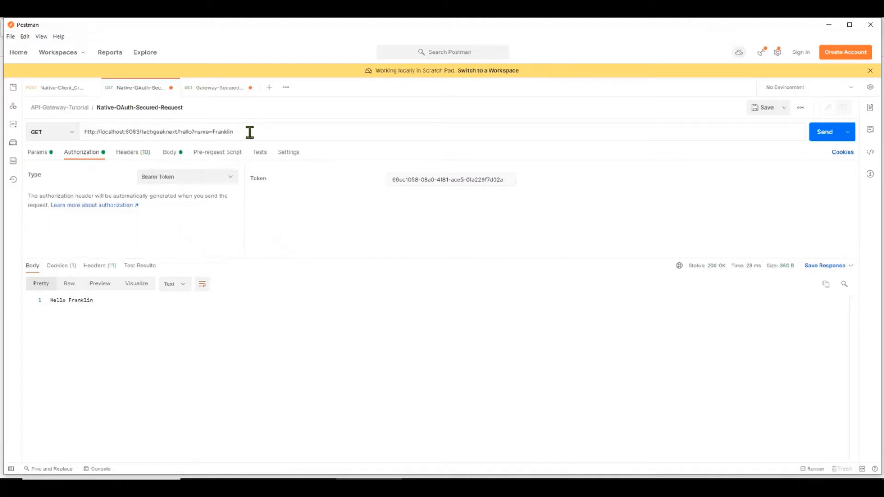
key(shift+Left)
key(shift+Left)
key(shift+Left)
key(shift+Left)
key(shift+Left)
key(shift+Left)
key(shift+Left)
key(shift+Left)
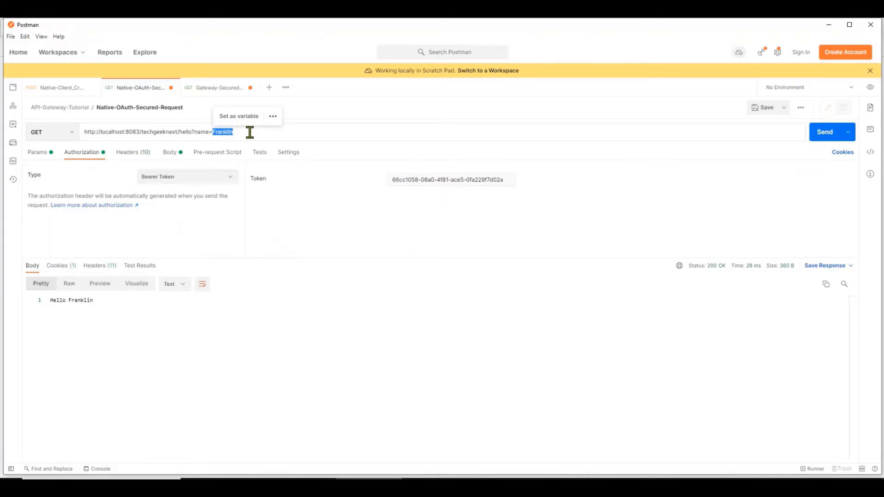
text(World)
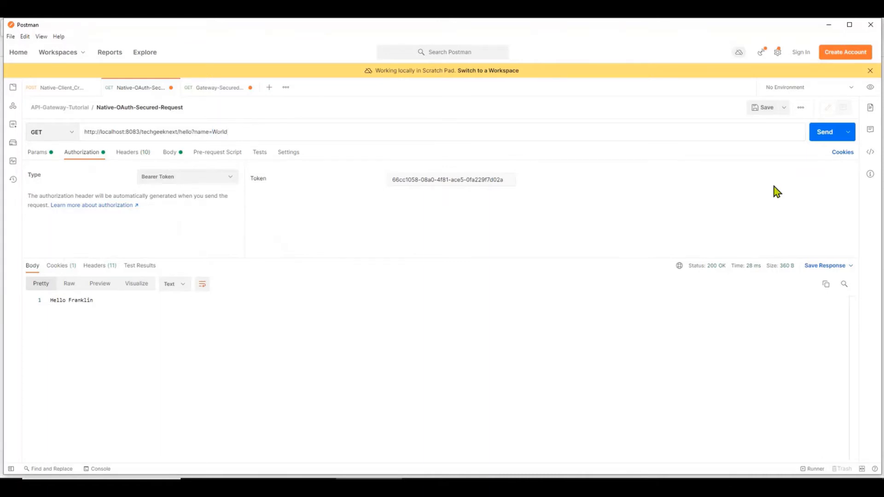
Send the World request for Hello World, then resend after the token expires to get 401.
click(818, 134)
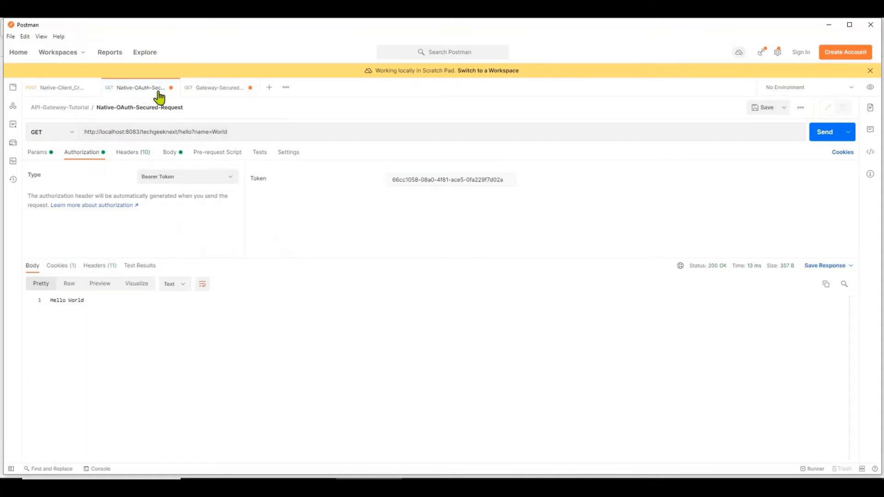
click(820, 133)
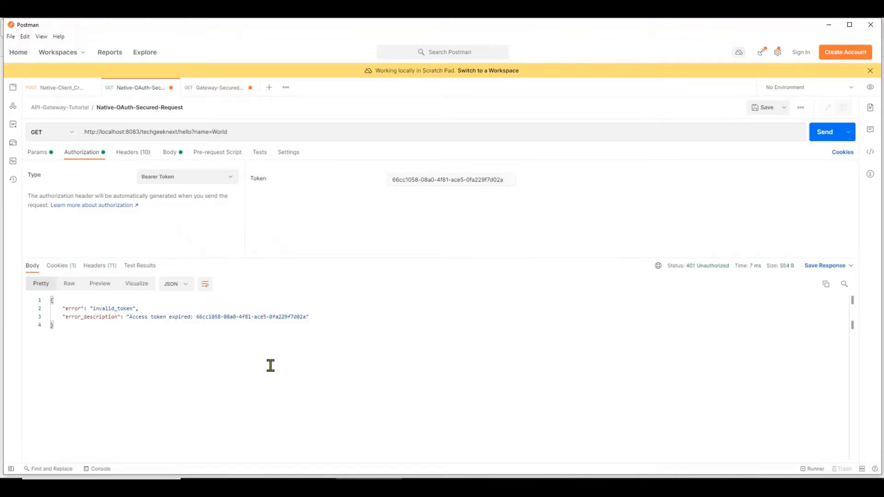
click(72, 92)
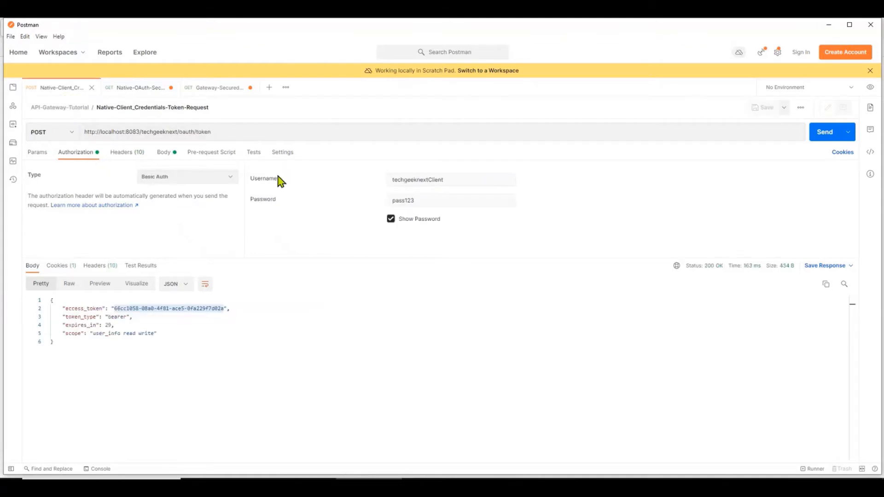
click(138, 88)
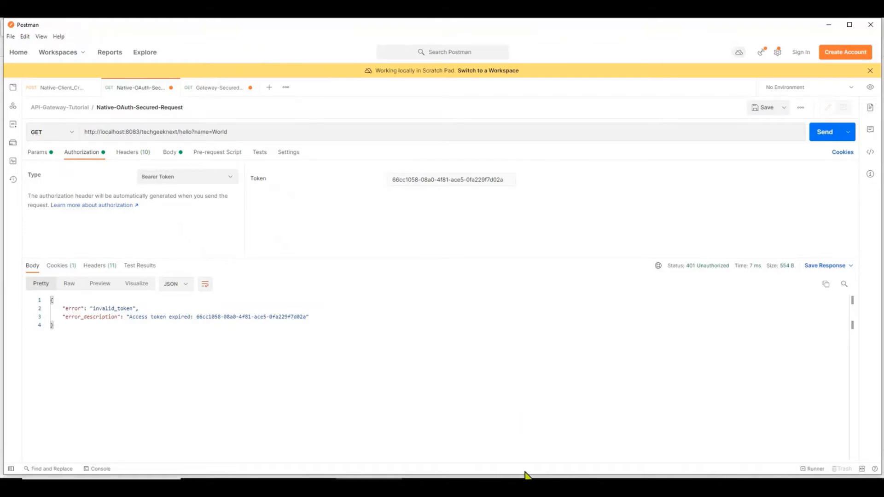
click(523, 449)
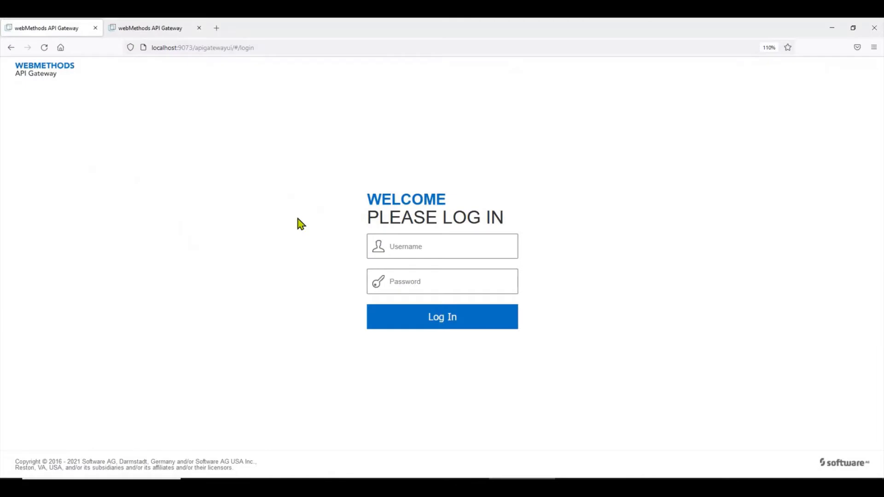
Log in to API Gateway as Administrator.
click(409, 246)
text(Admin)
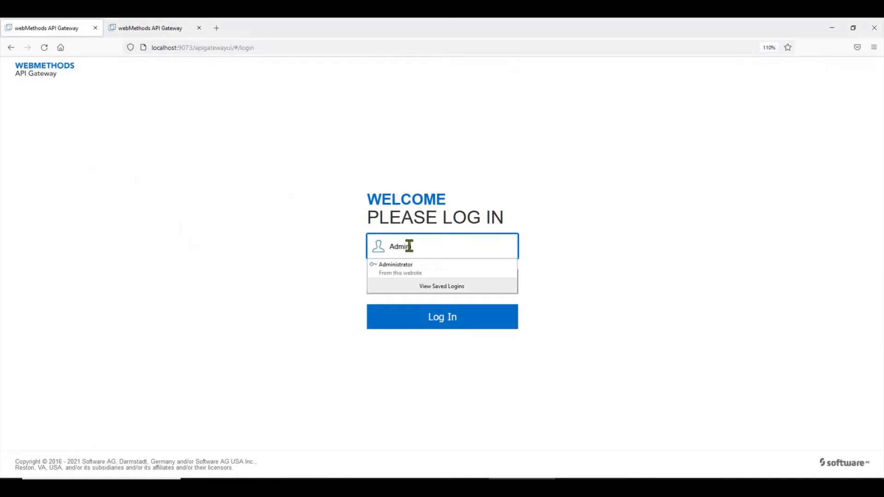
text(istrator)
key(Tab)
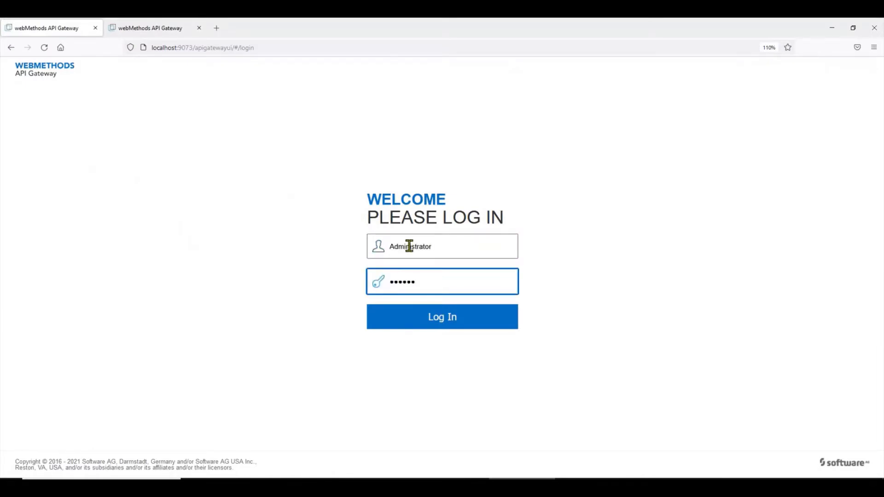
click(490, 326)
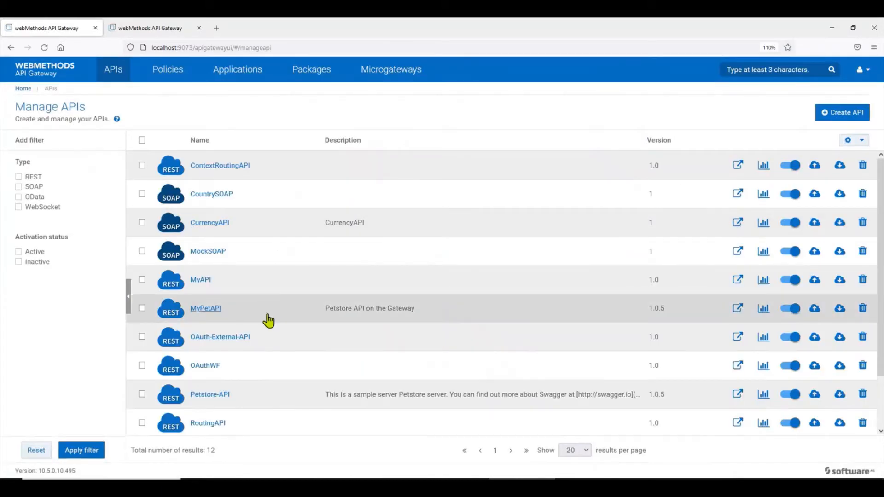
Open OAuth-External-API's Routing policy and select its backend Endpoint URI.
click(234, 338)
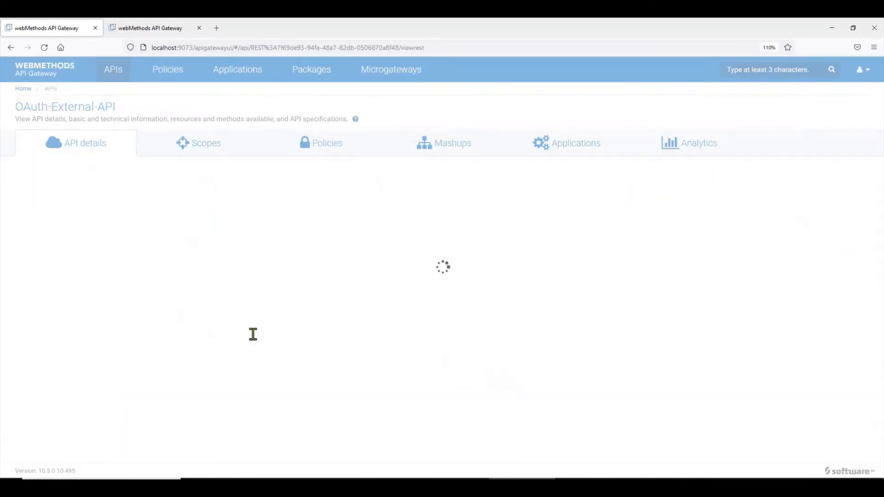
scroll(416, 276, down, 2)
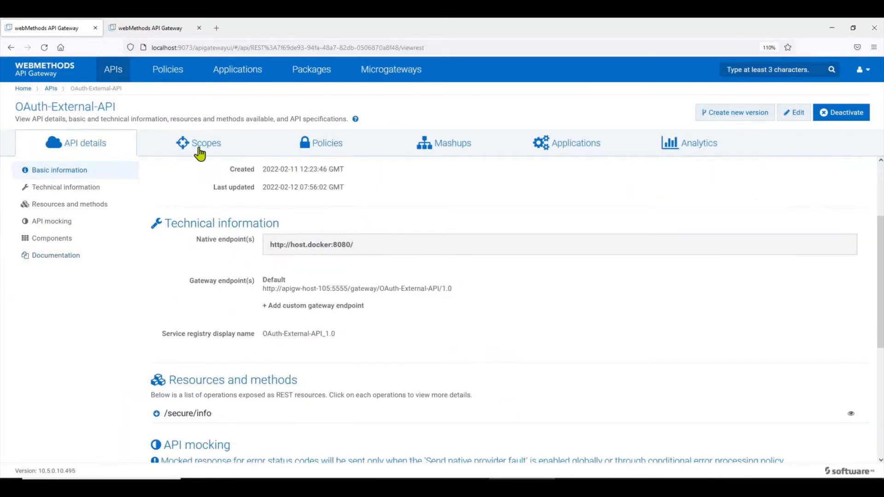
scroll(351, 282, down, 2)
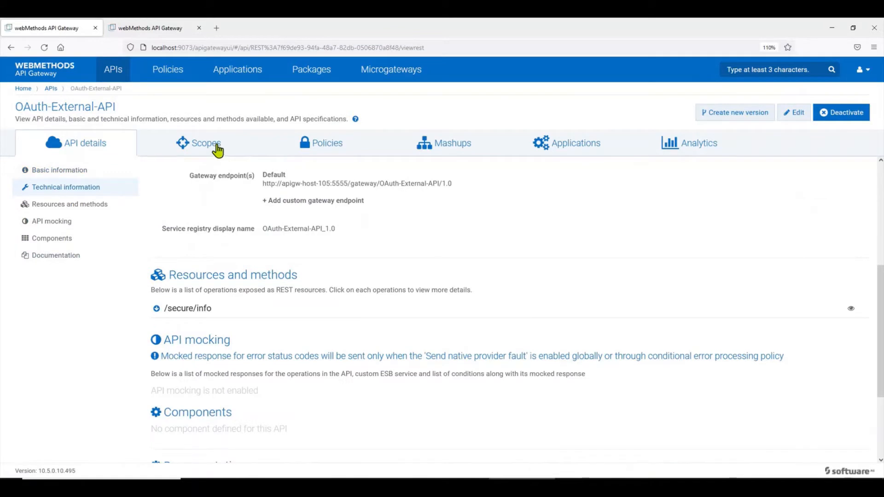
click(217, 150)
click(324, 151)
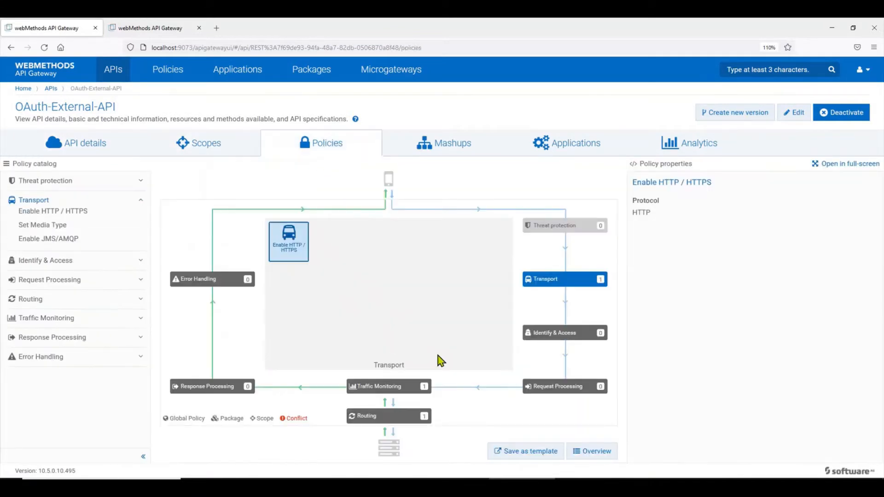
click(420, 418)
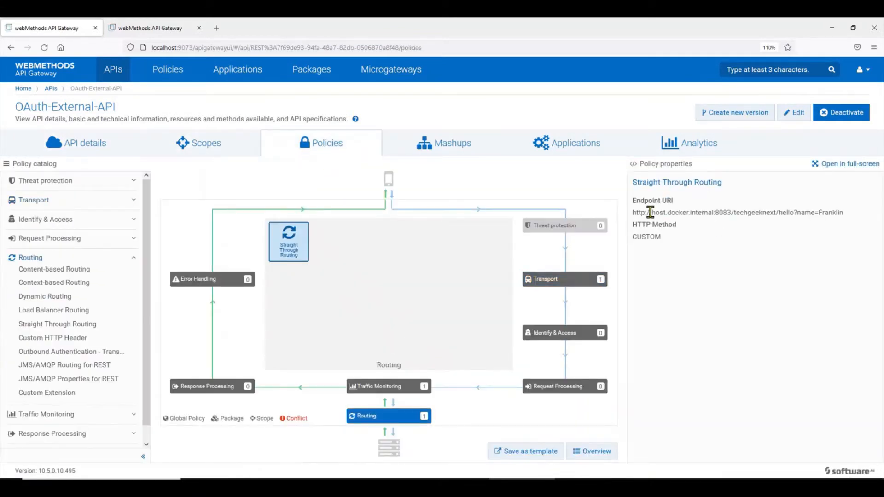
drag(845, 213, 636, 213)
key(alt+Tab)
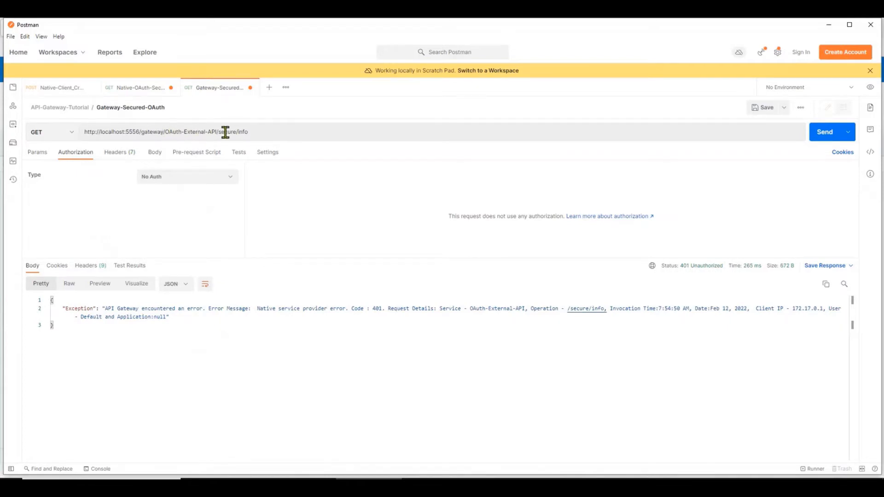
Resend the unauthorized Gateway-Secured-OAuth request, then fetch a fresh access token and select it.
click(823, 137)
click(817, 136)
key(ctrl+Tab)
click(826, 135)
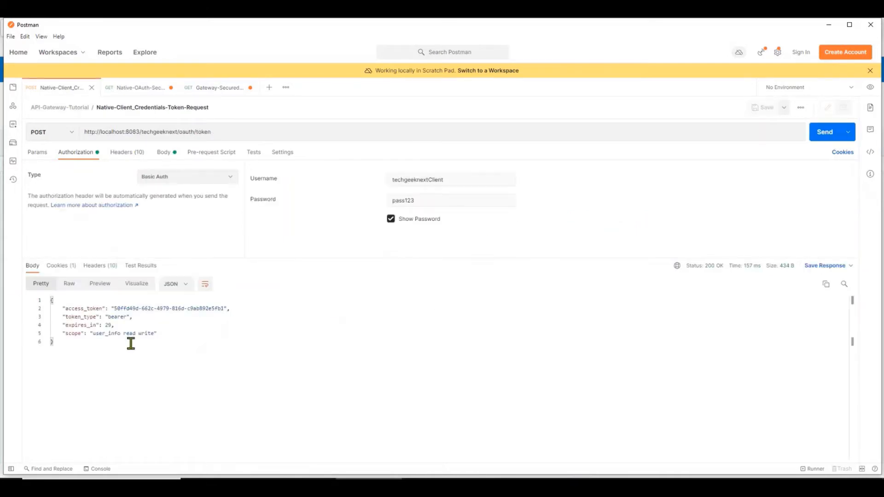
drag(115, 308, 224, 308)
key(ctrl+c)
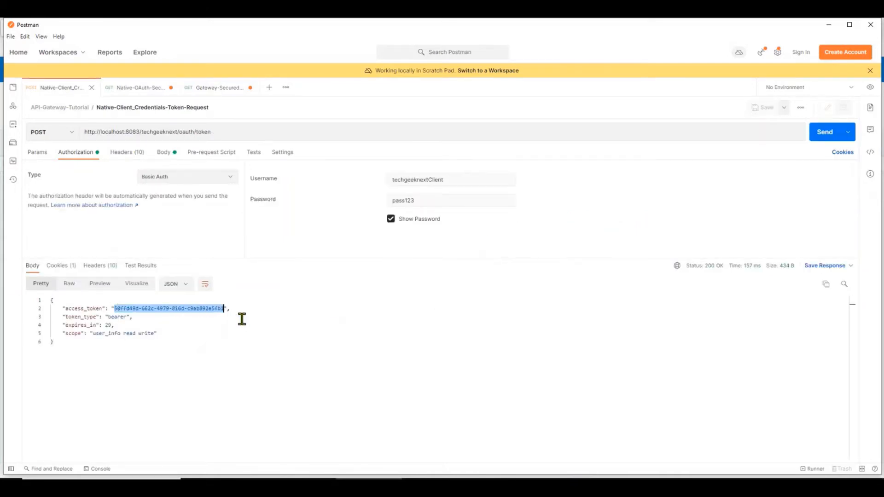
Send the gateway request with the fresh Bearer Token for Hello Franklin, then reset authorization to No Auth.
click(213, 87)
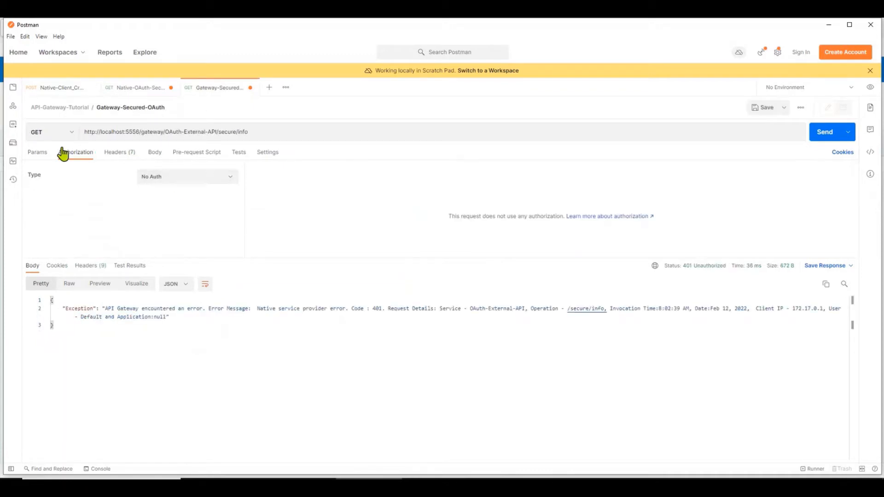
click(186, 177)
click(175, 239)
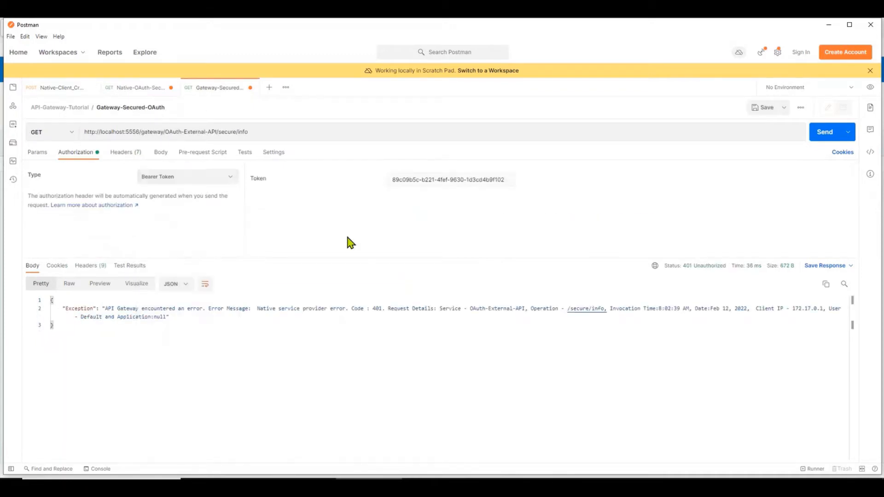
triple_click(448, 180)
key(ctrl+v)
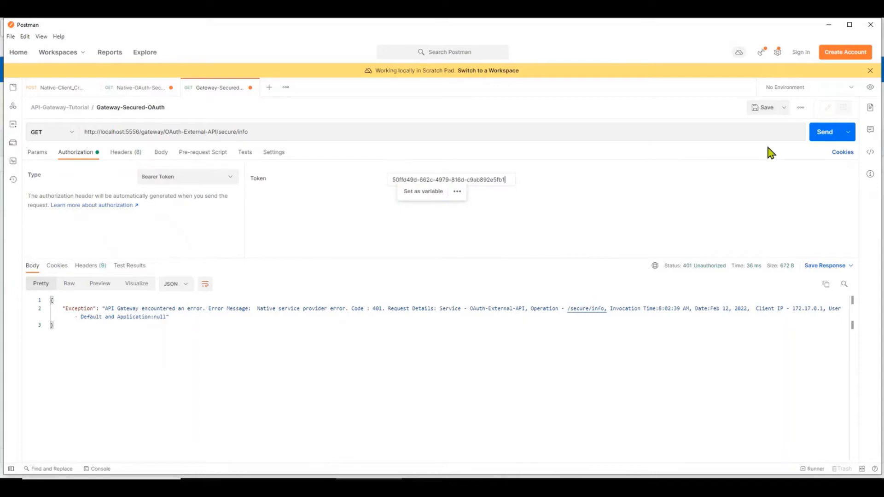
click(832, 133)
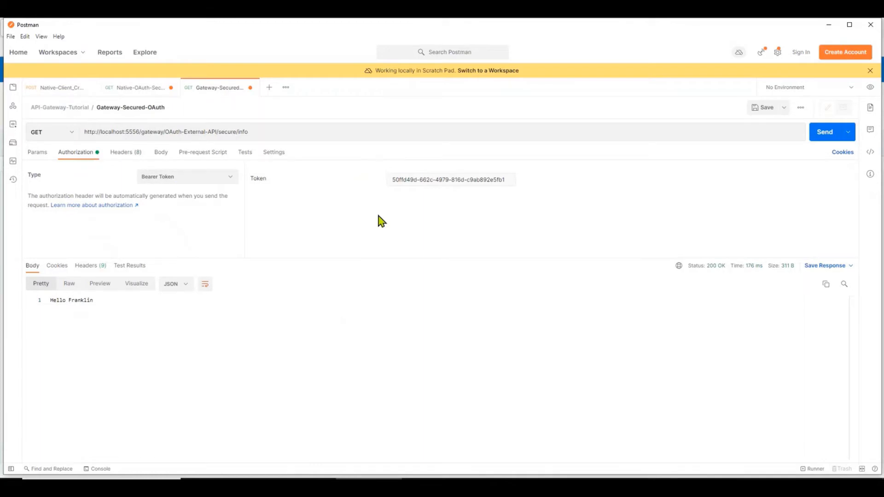
click(223, 178)
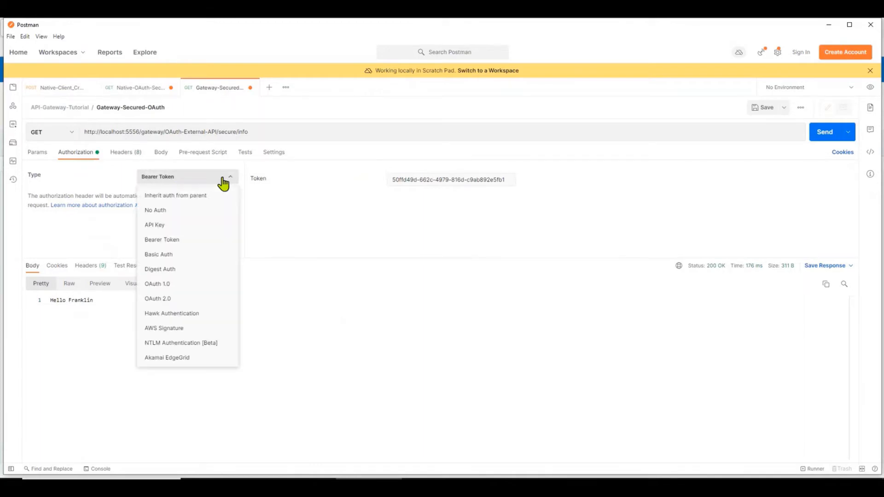
click(206, 210)
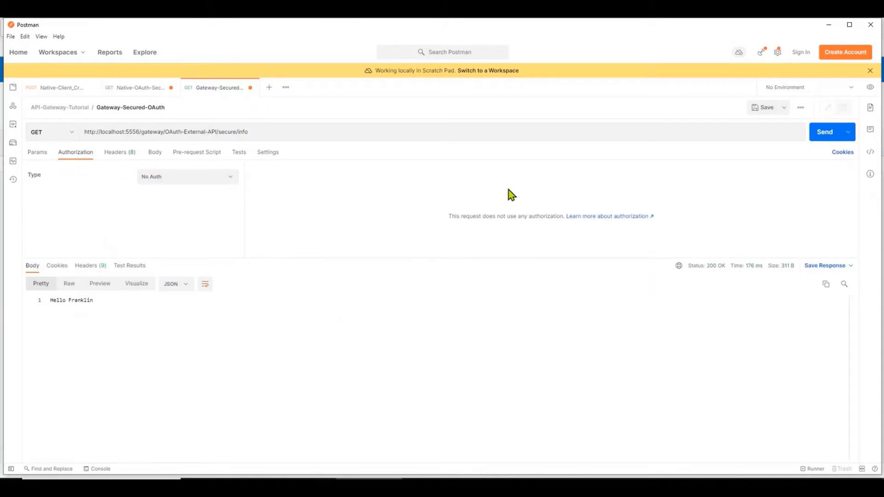
Resend the unauthenticated gateway request for a 401, then confirm editing the active OAuth-External-API.
click(816, 136)
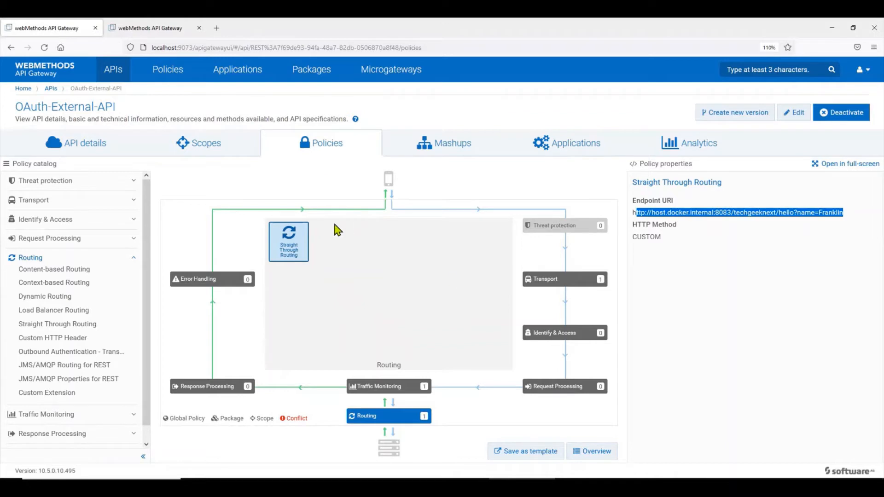
key(ctrl+minus)
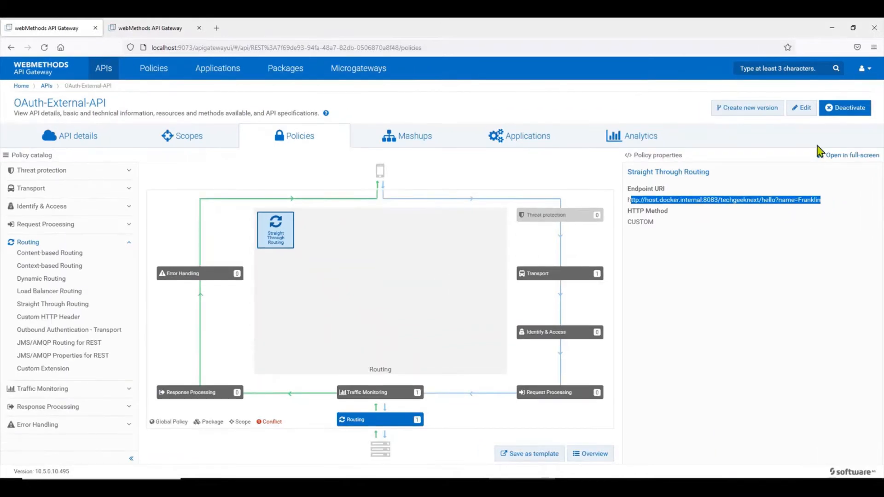
click(804, 109)
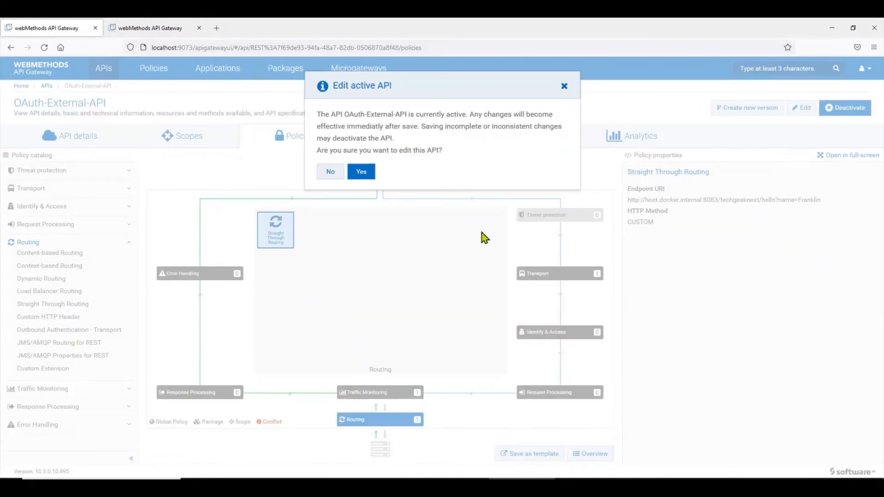
click(362, 170)
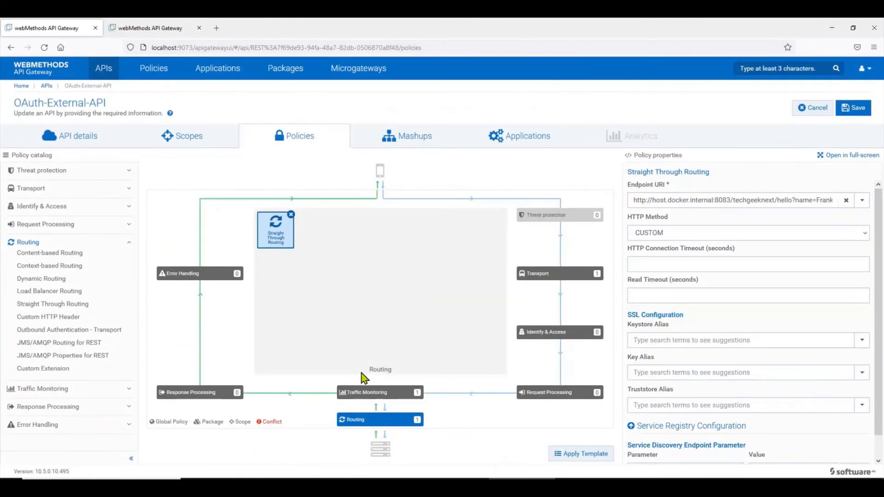
Select the Request Processing stage and add a Custom Extension from the Policy catalog.
click(559, 393)
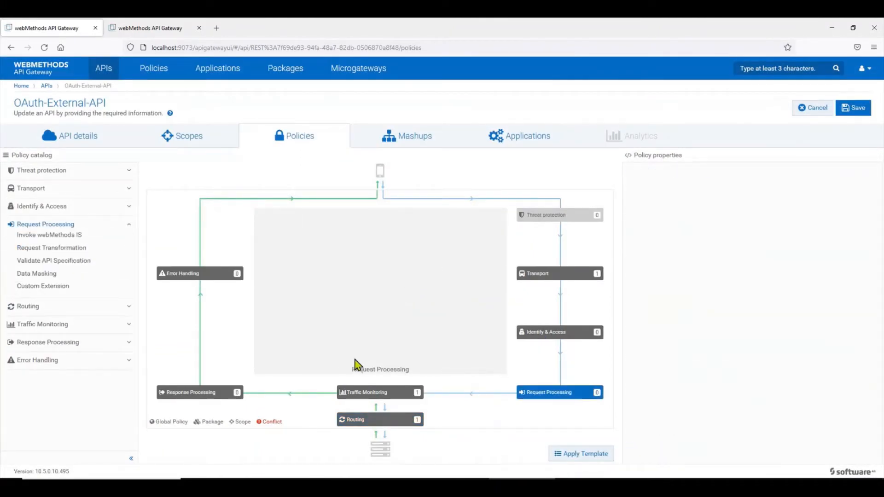
click(60, 287)
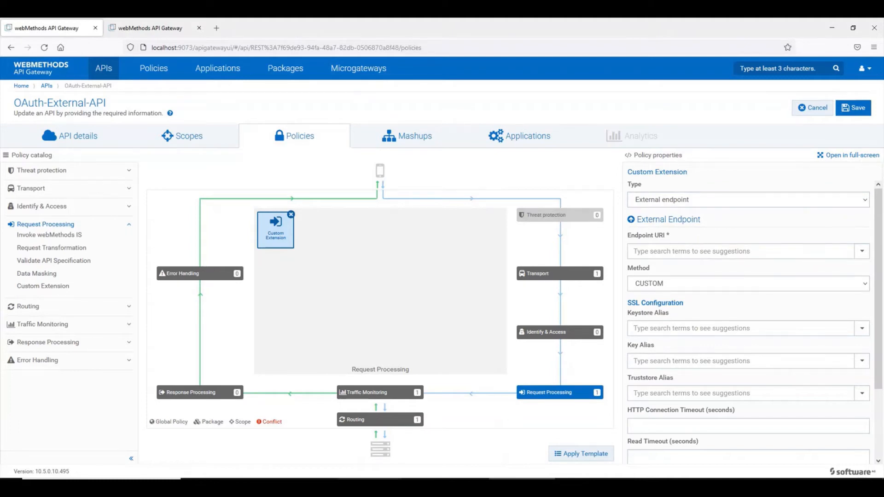
click(369, 487)
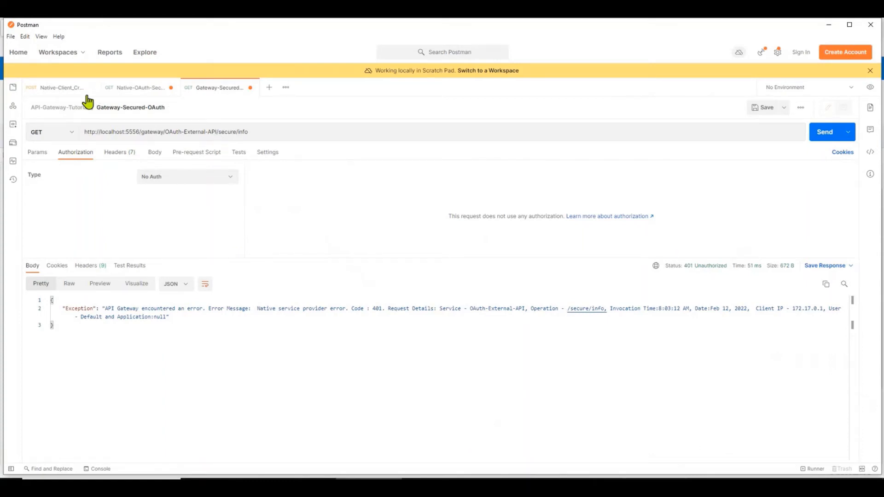
Paste Postman's oauth/token URL into the Custom Extension's external Endpoint URI.
click(67, 90)
drag(297, 131, 54, 132)
key(ctrl+c)
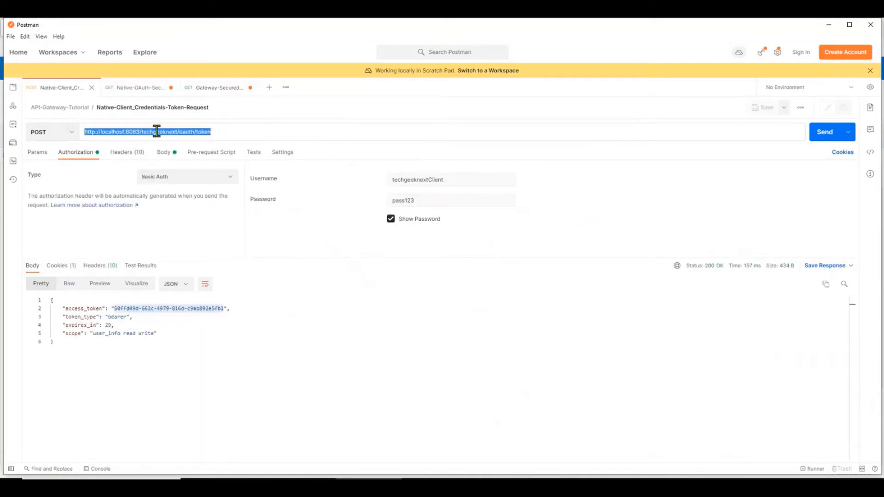
click(522, 488)
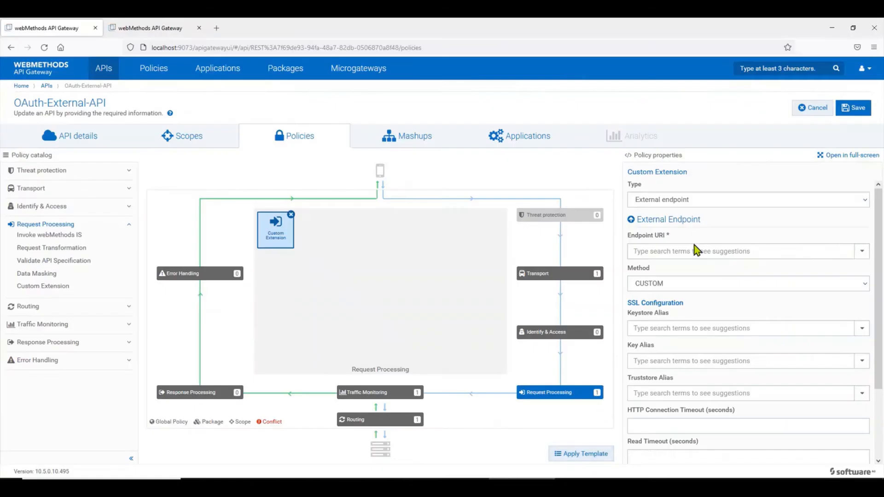
click(694, 249)
key(ctrl+v)
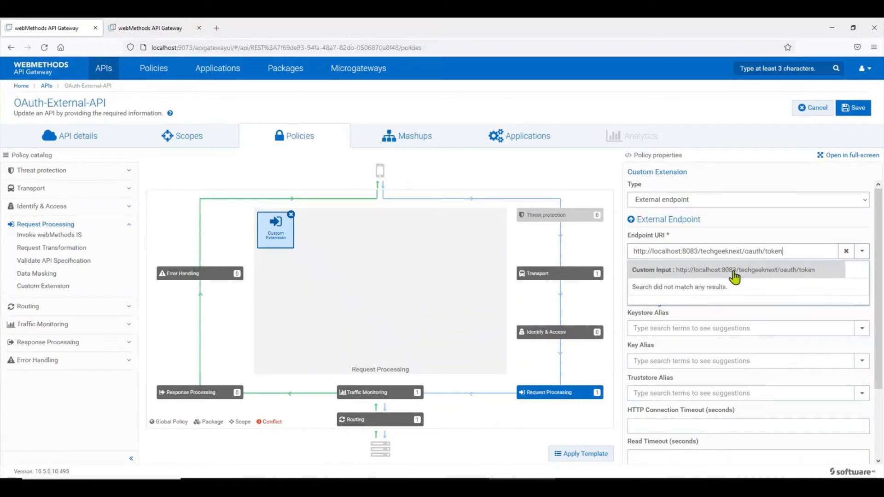
Replace localhost in the endpoint with host.docker.internal taken from the Routing policy.
click(380, 419)
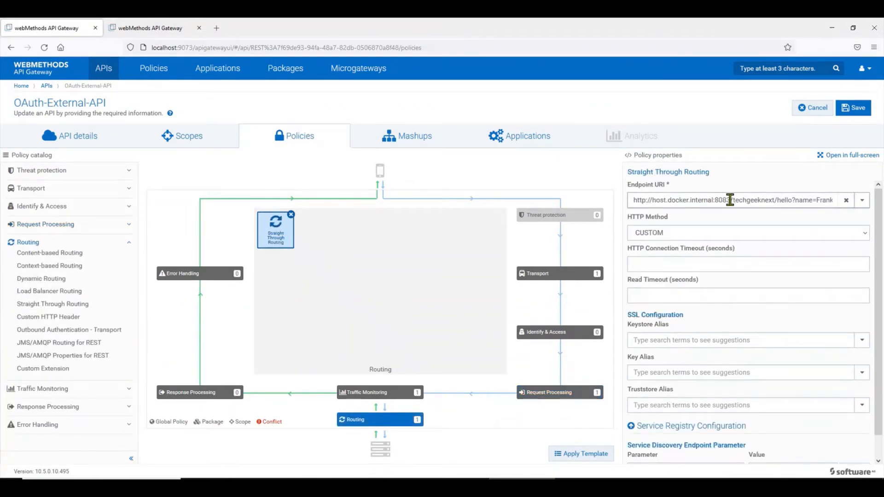
drag(730, 200, 584, 191)
key(ctrl+c)
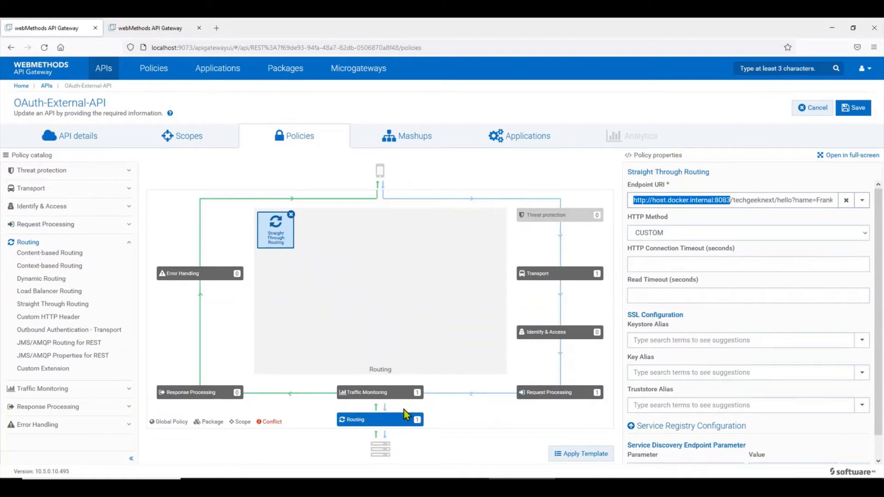
click(536, 397)
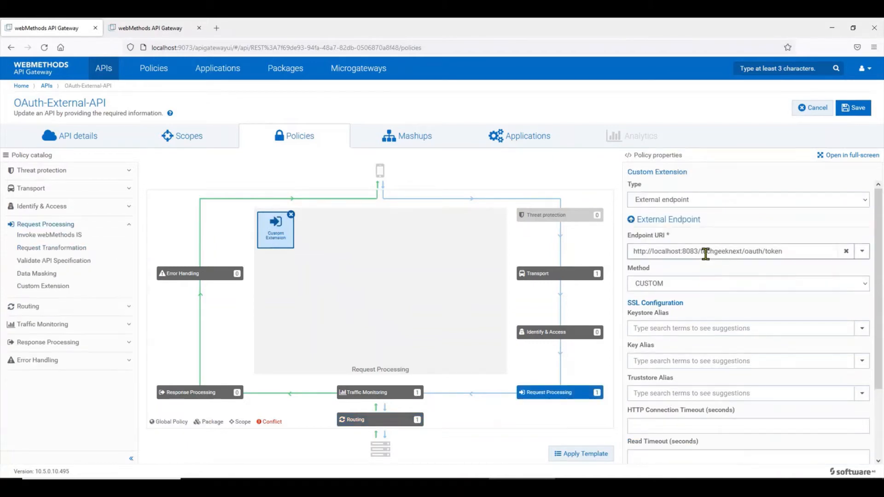
drag(699, 250, 622, 255)
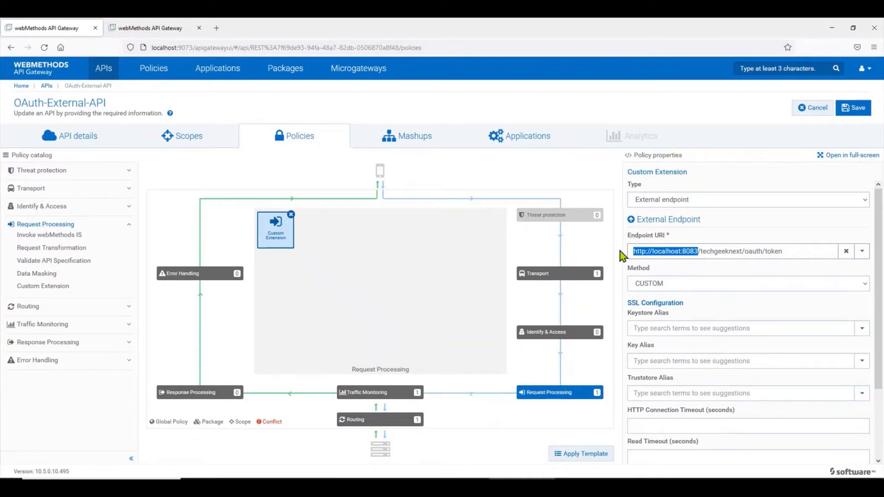
key(ctrl+v)
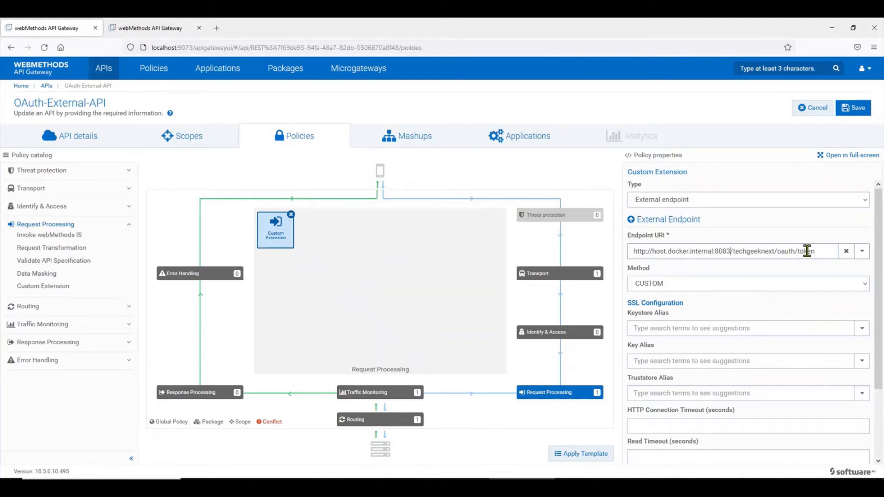
Expand the Custom Extension's Request Processing section to show its Headers fields full screen.
click(851, 156)
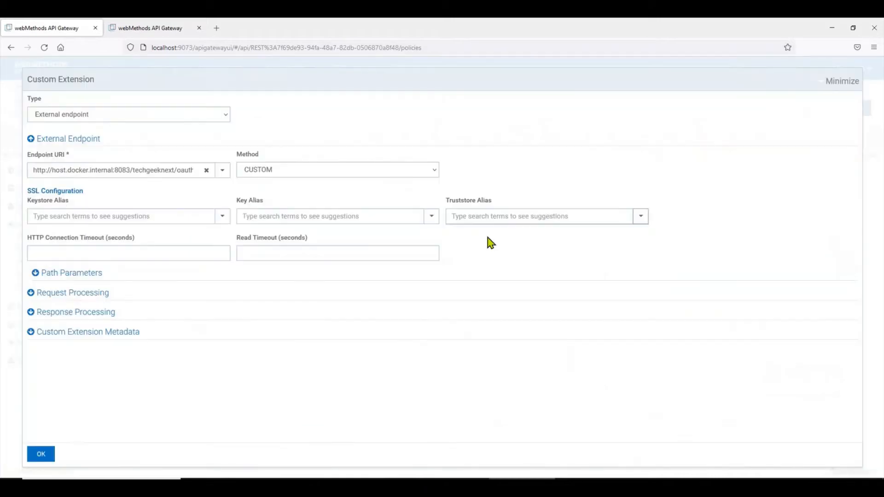
click(96, 299)
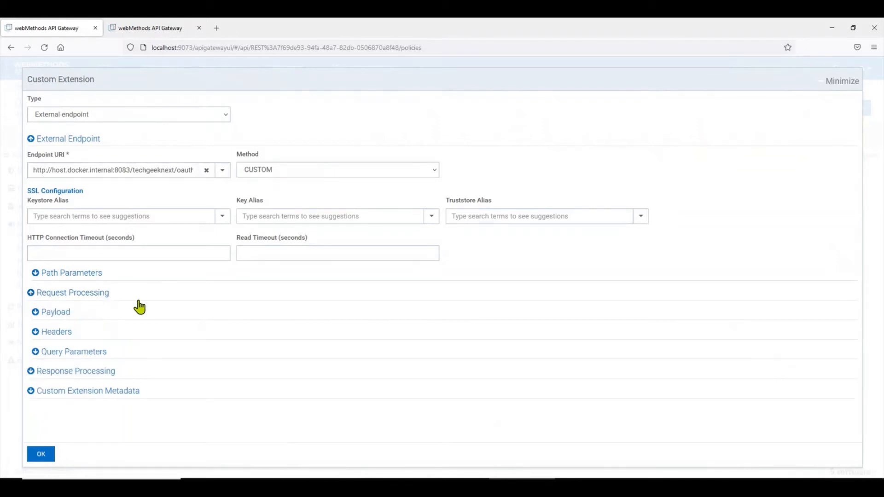
click(70, 333)
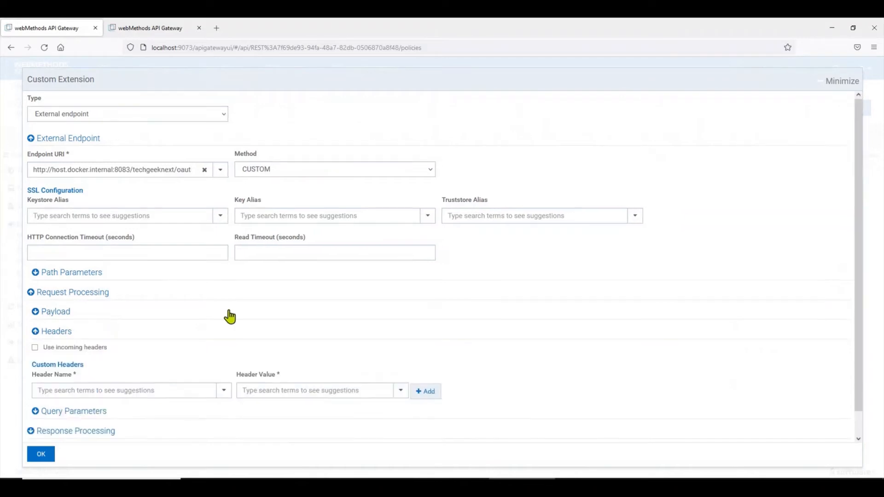
scroll(229, 315, down, 1)
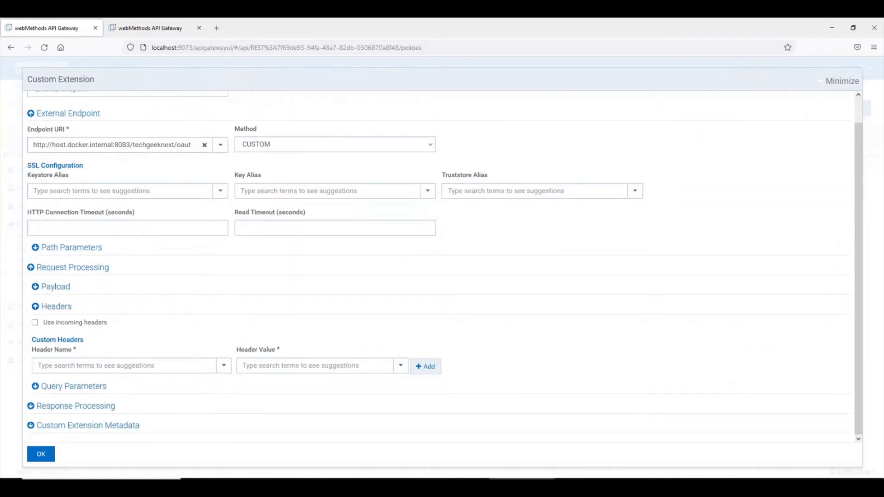
In Postman, reveal the token request's hidden headers and select the Basic Authorization value.
click(368, 487)
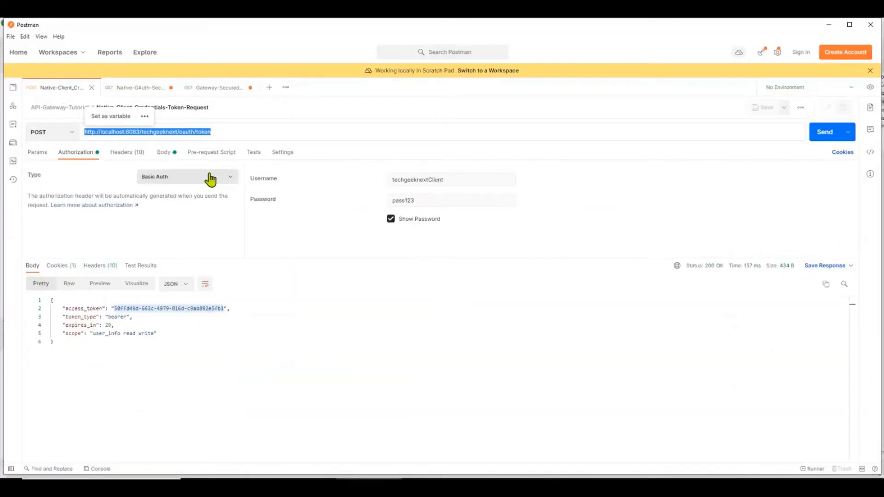
click(338, 113)
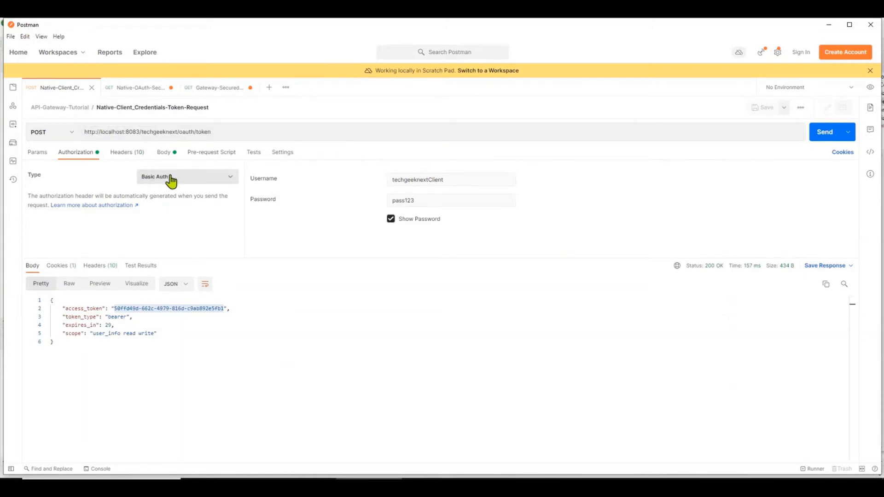
click(140, 156)
click(100, 166)
scroll(136, 193, down, 3)
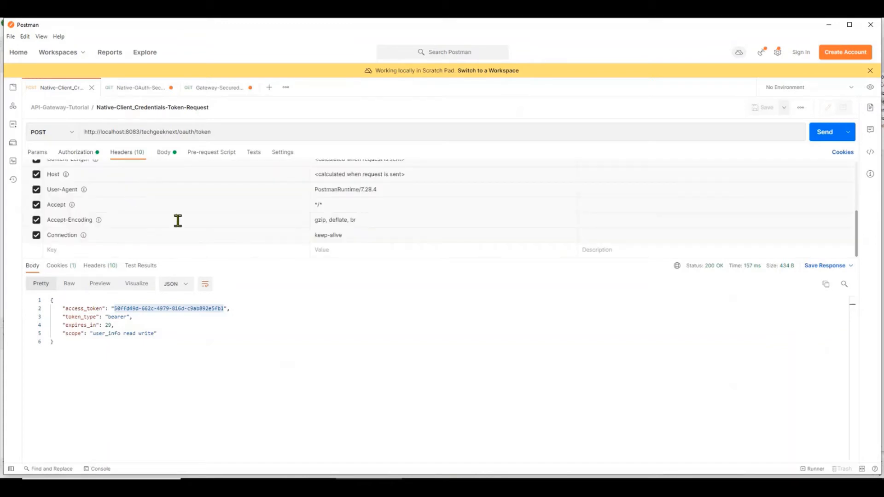
scroll(179, 221, up, 3)
triple_click(341, 197)
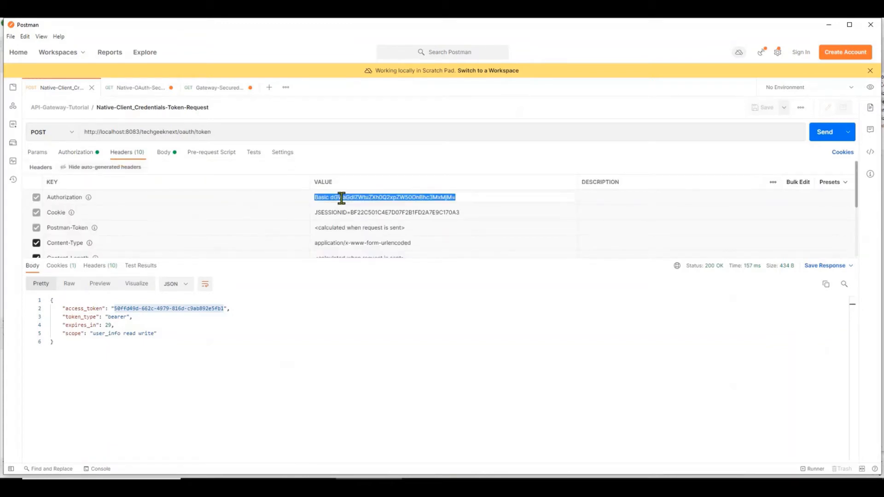
Add an Authorization custom header with the copied Basic credentials as its value.
click(522, 486)
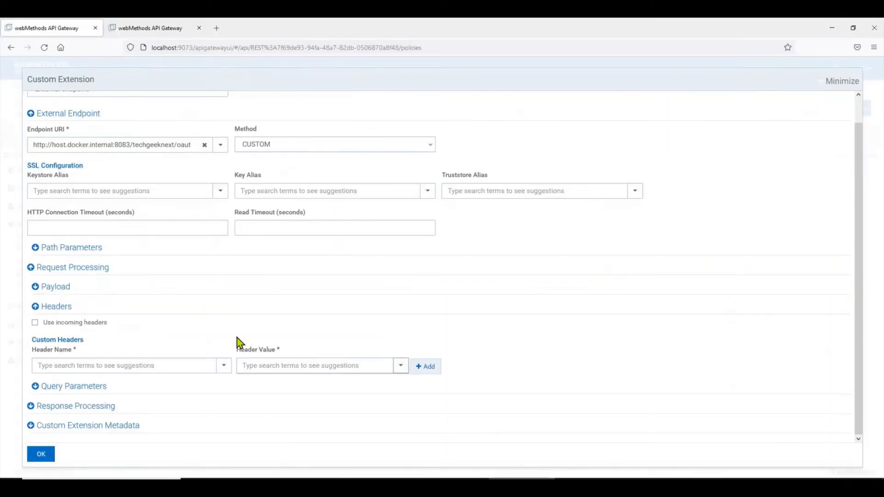
click(119, 365)
text(Au)
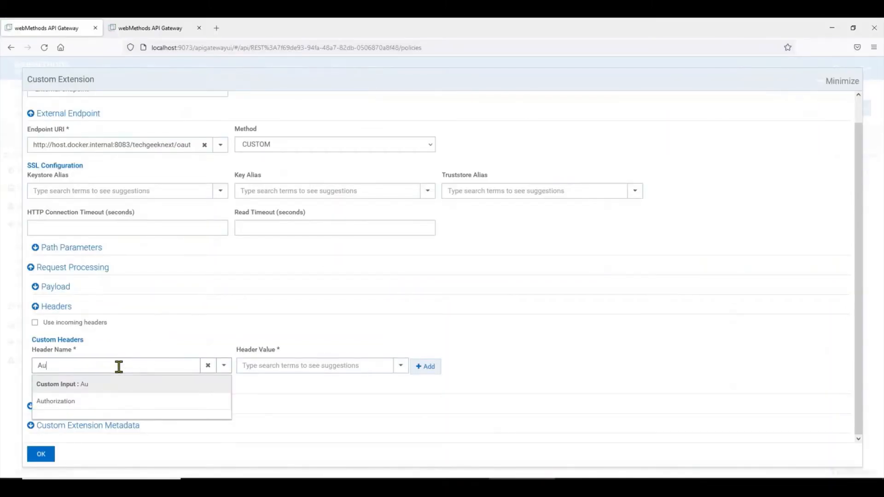
click(103, 403)
click(275, 365)
key(ctrl+v)
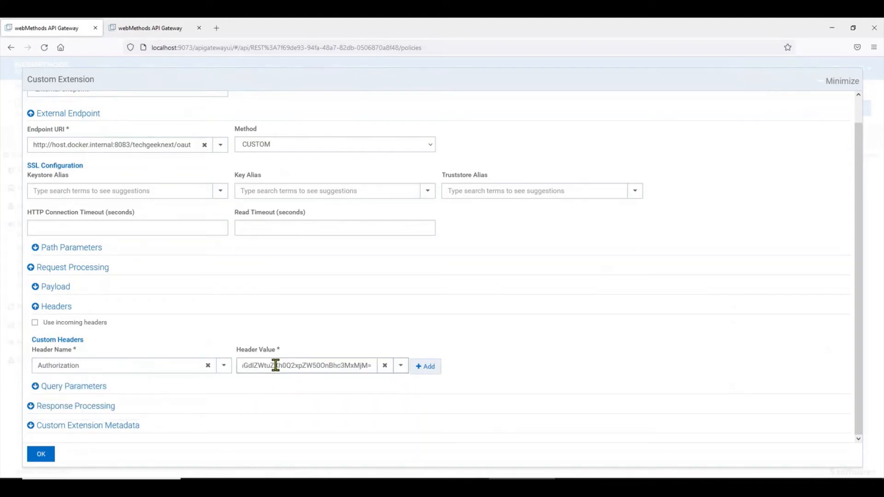
click(419, 366)
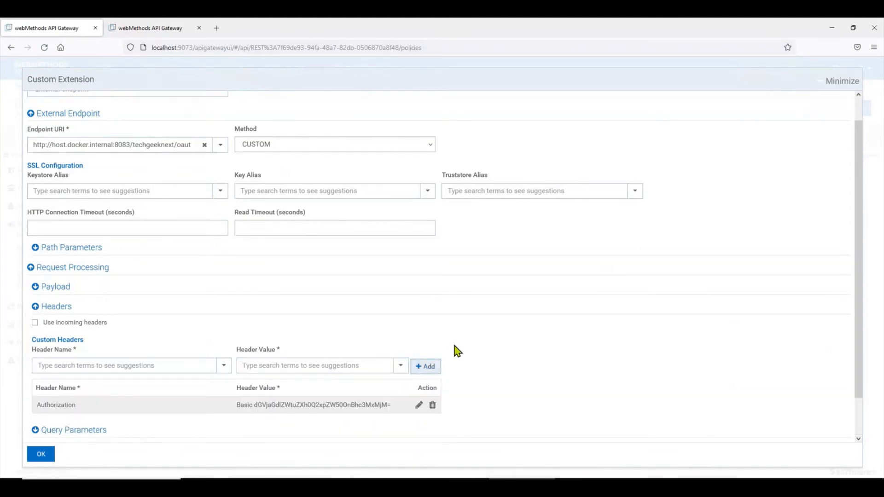
Copy the Content-Type header value from the Postman token request.
scroll(454, 347, down, 2)
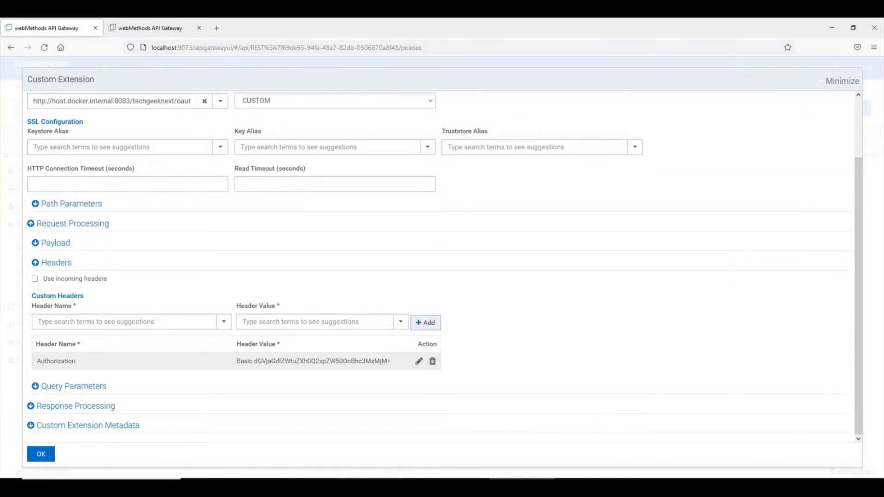
click(369, 486)
scroll(162, 228, down, 2)
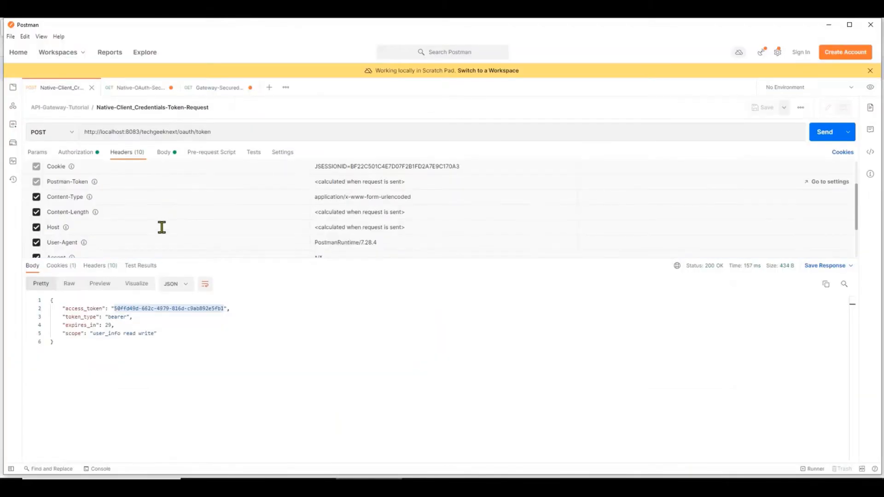
scroll(162, 228, down, 2)
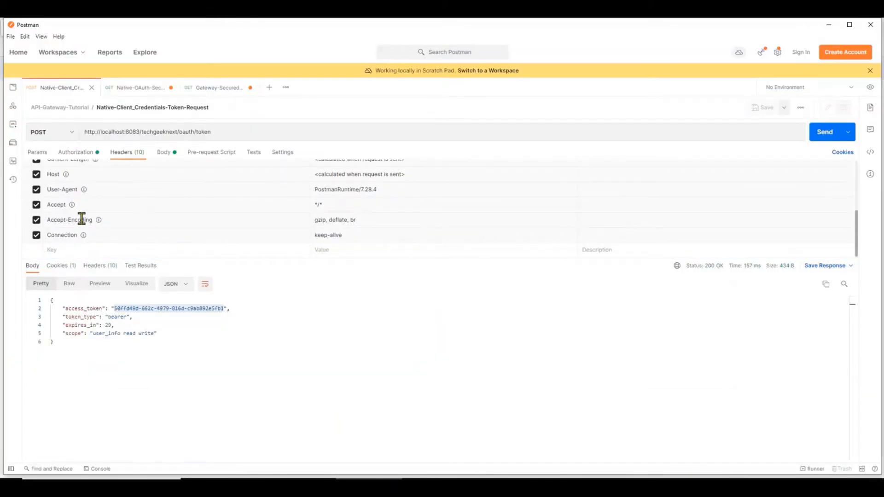
scroll(81, 221, up, 2)
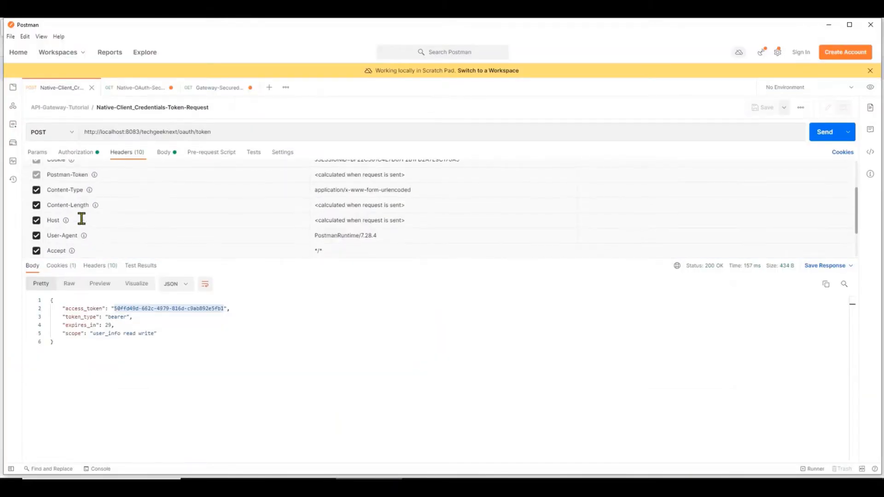
double_click(357, 191)
drag(416, 190, 313, 191)
key(ctrl+c)
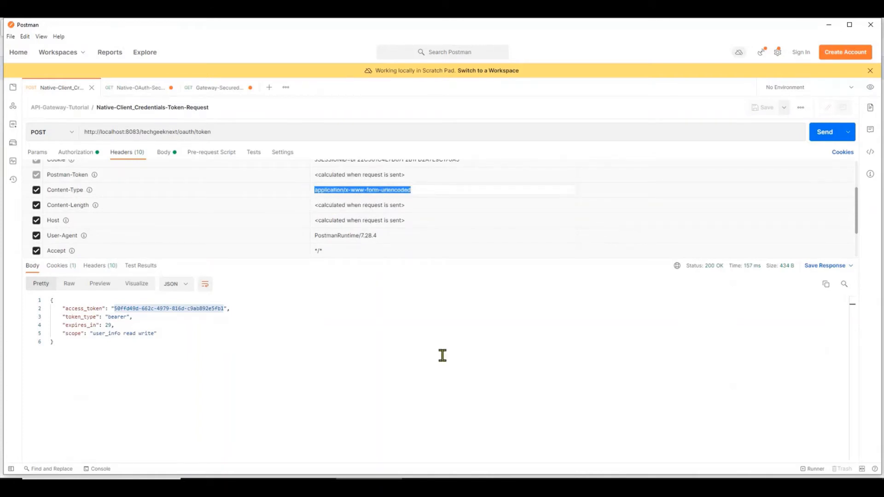
Add a Content-type custom header with value application/x-www-form-urlencoded.
click(368, 487)
click(133, 323)
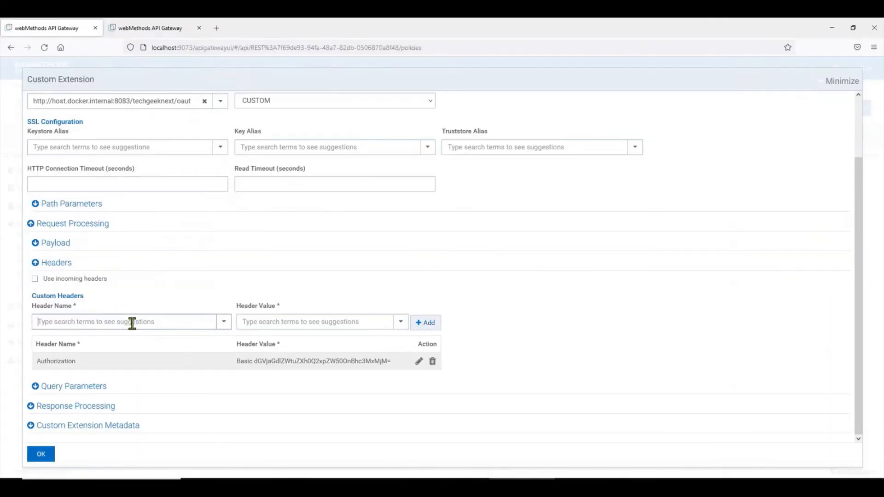
text(con)
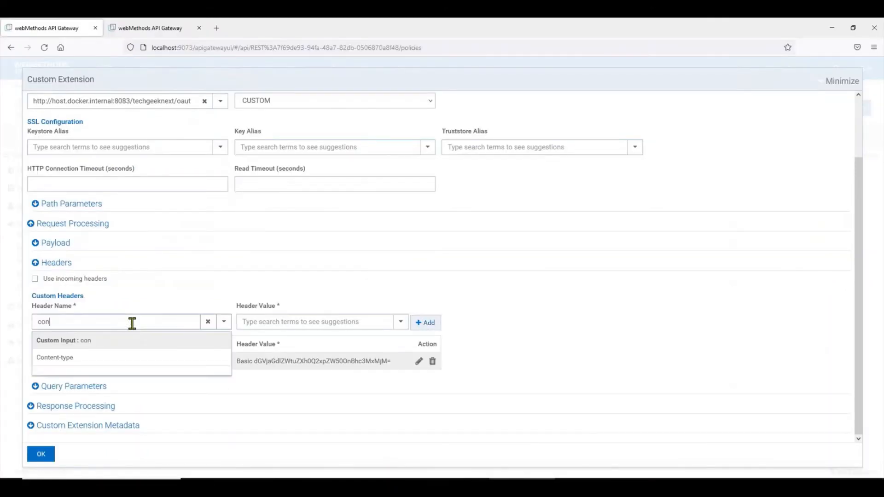
click(66, 359)
click(347, 320)
key(ctrl+v)
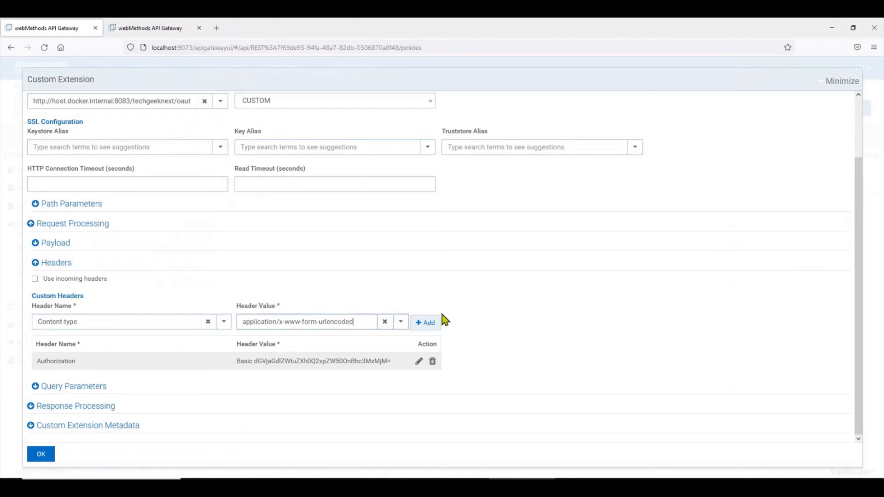
click(426, 323)
Copy the grant_type:client_credentials body text from Postman's token request.
scroll(543, 333, down, 1)
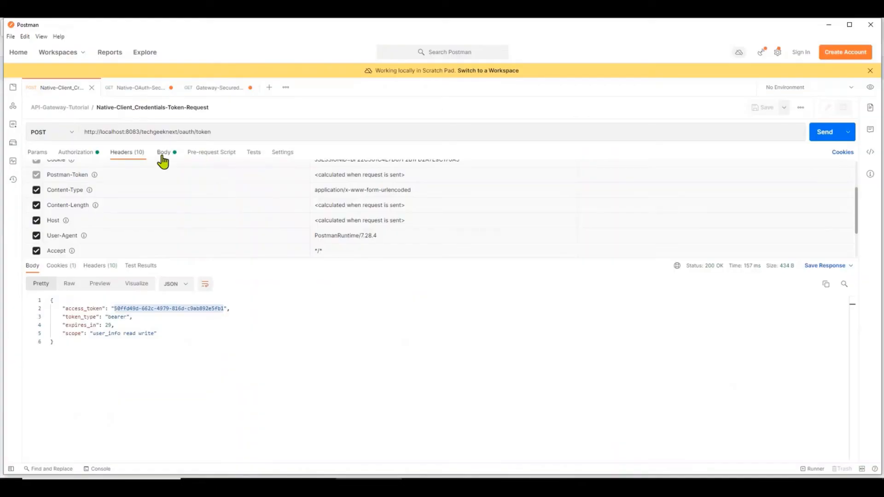
click(164, 152)
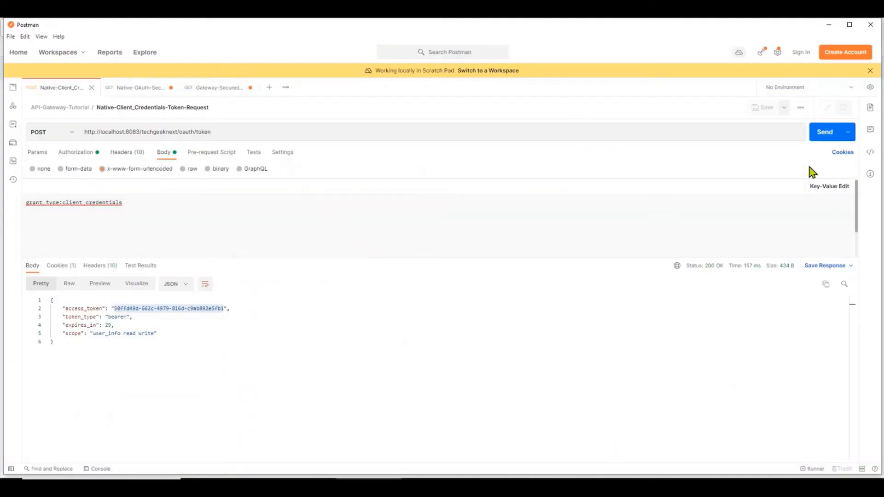
click(823, 132)
drag(136, 203, 3, 209)
key(ctrl+c)
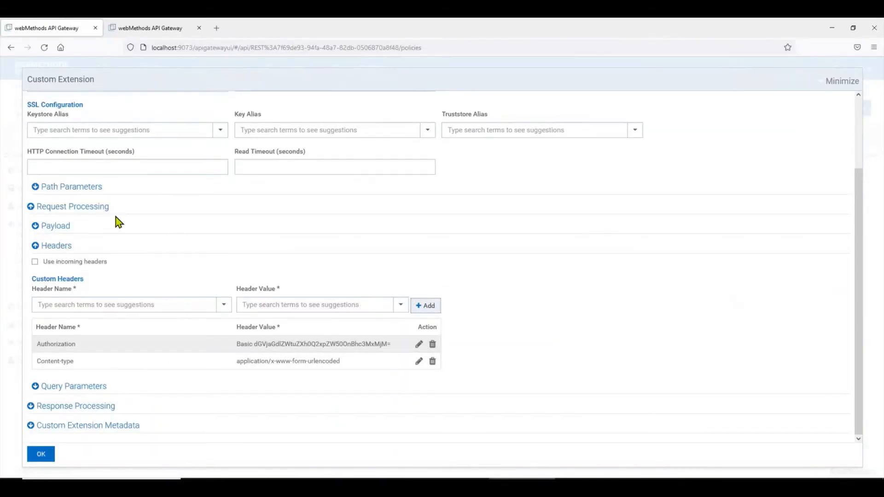
click(87, 387)
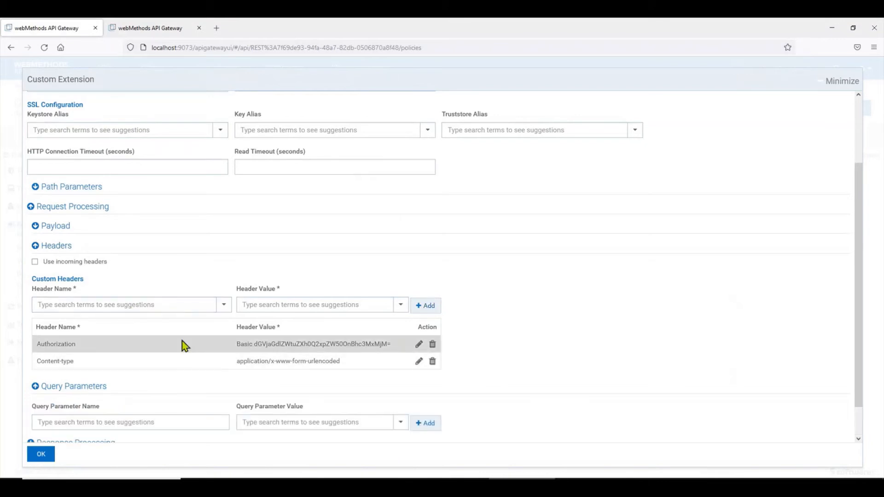
scroll(183, 344, down, 1)
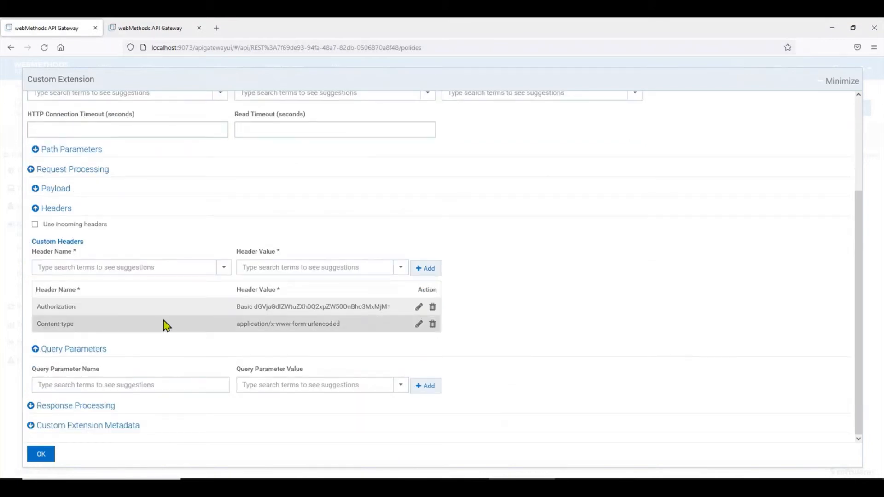
Add query parameter grant_type with value client_credentials.
click(74, 190)
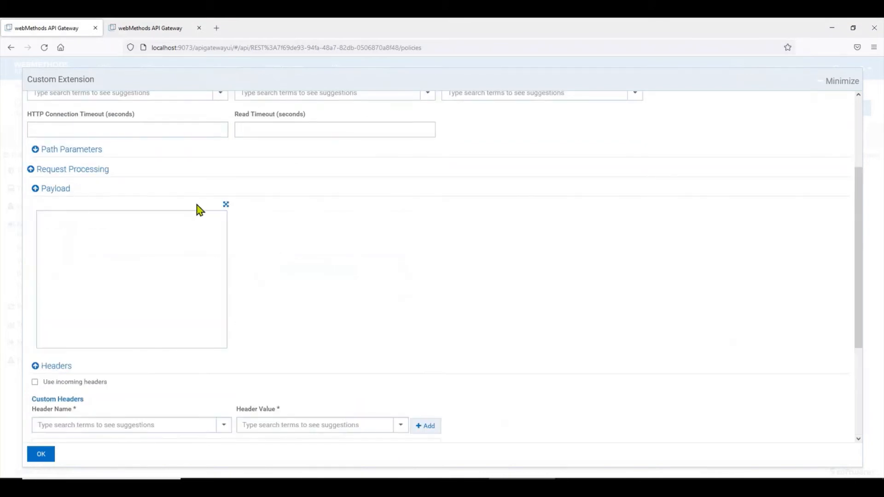
click(58, 189)
click(124, 384)
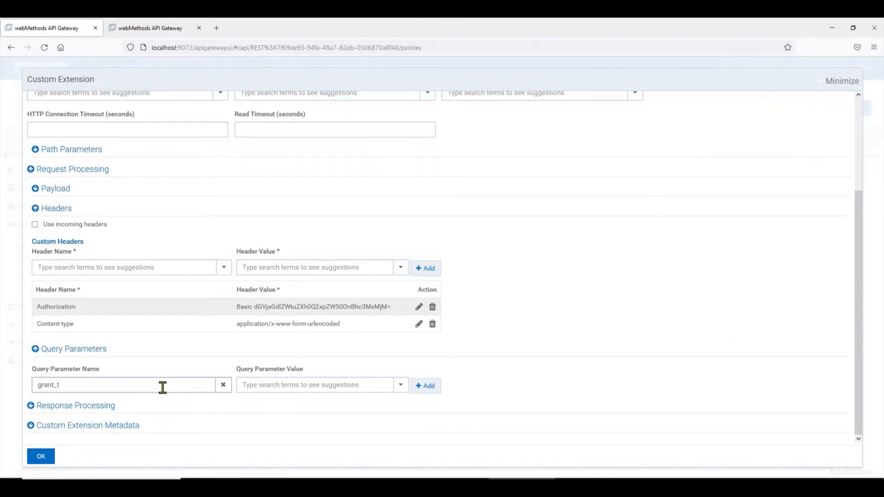
click(296, 385)
key(ctrl+v)
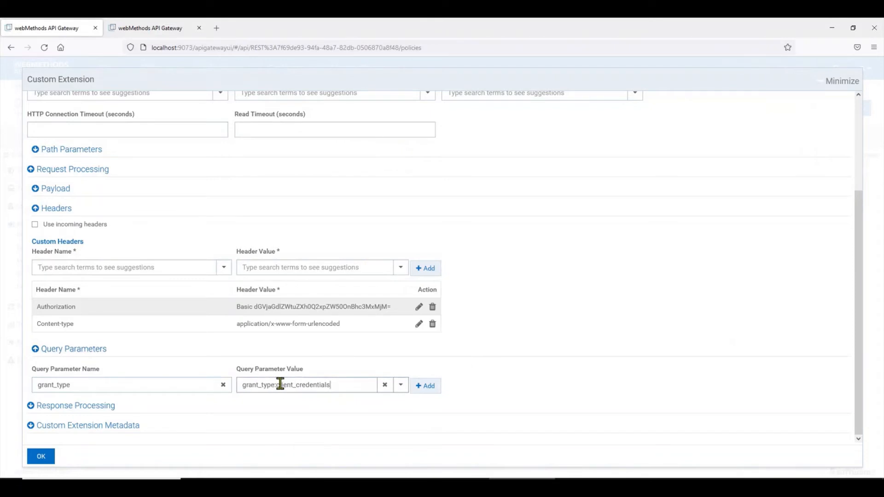
drag(277, 385, 213, 385)
key(BackSpace)
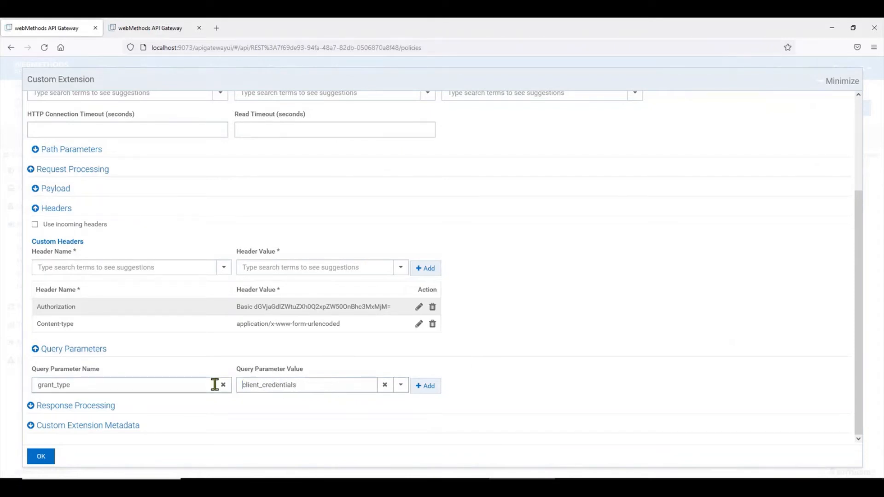
click(361, 405)
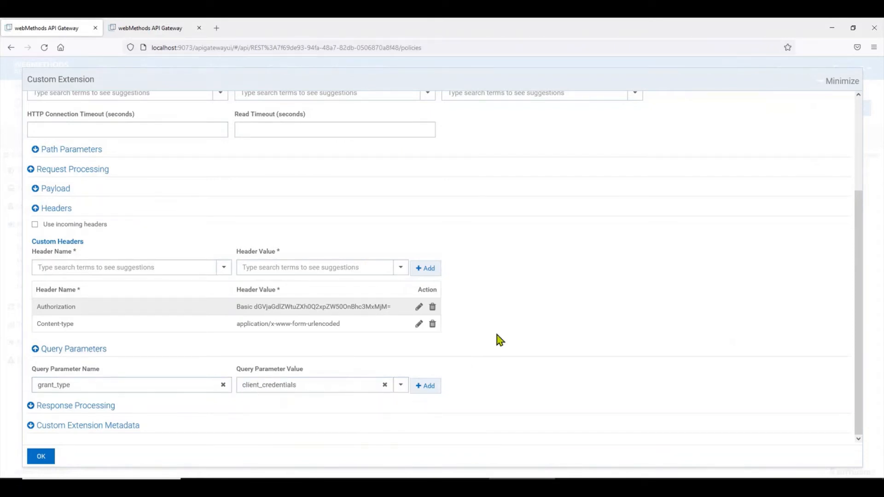
click(426, 388)
Save the Custom Extension settings.
scroll(519, 336, down, 1)
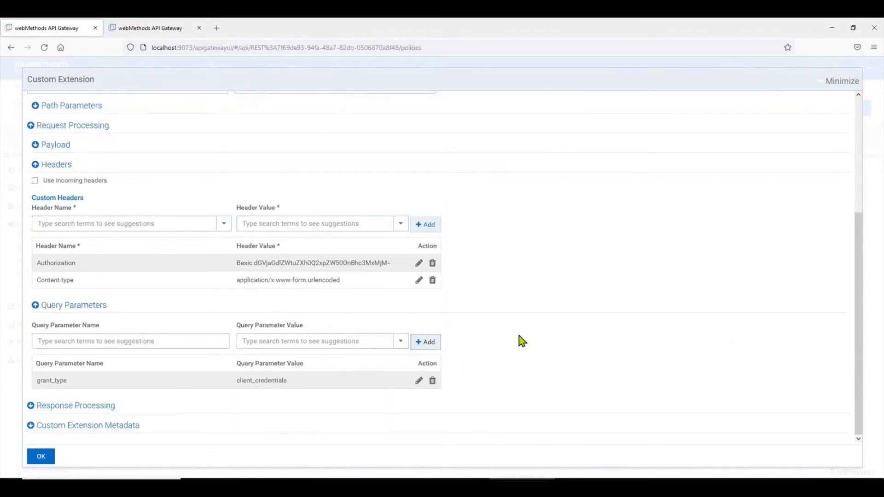
scroll(519, 341, up, 3)
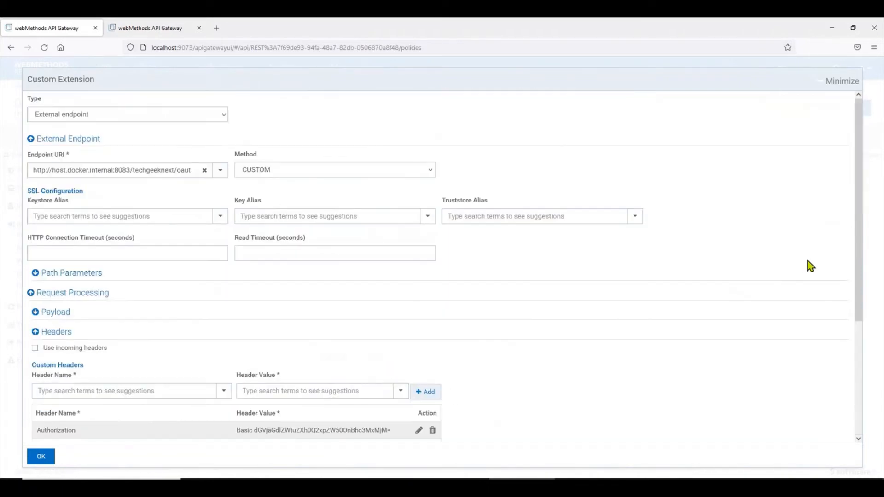
scroll(810, 266, down, 3)
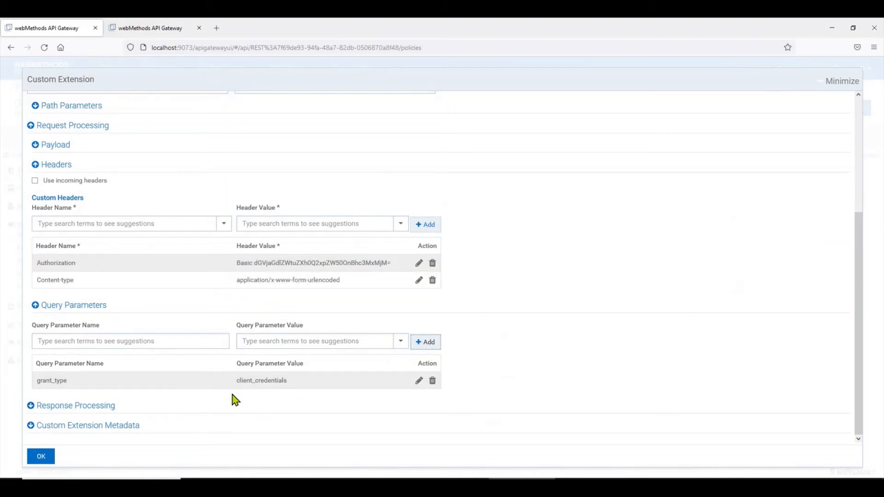
click(42, 456)
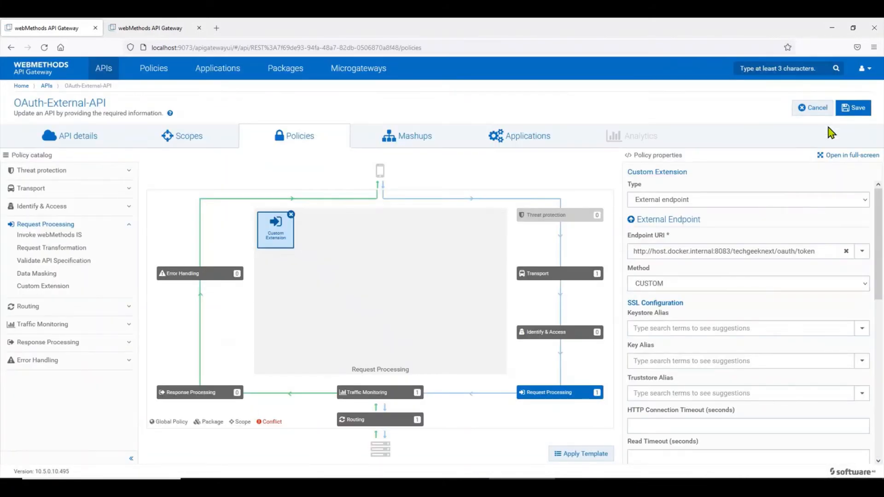
Save OAuth-External-API, check the routing Endpoint URI, and open Postman's Gateway-Secured-OAuth request.
click(854, 108)
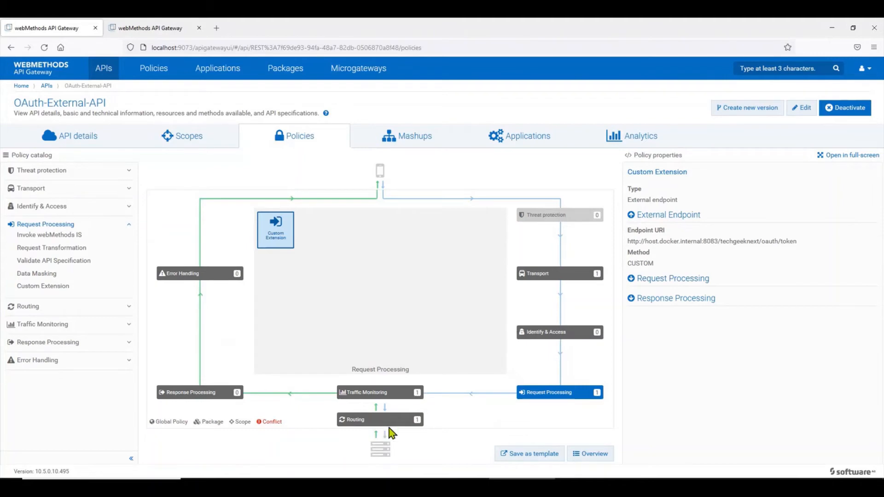
click(401, 427)
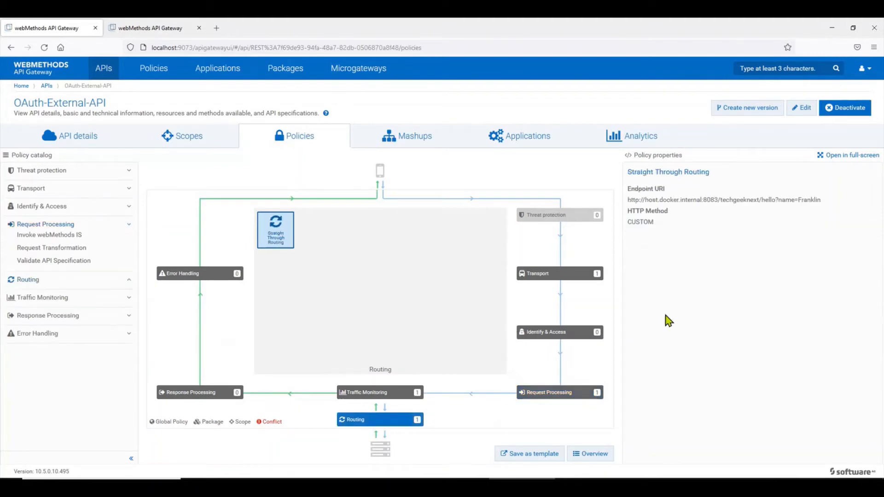
drag(822, 200, 624, 209)
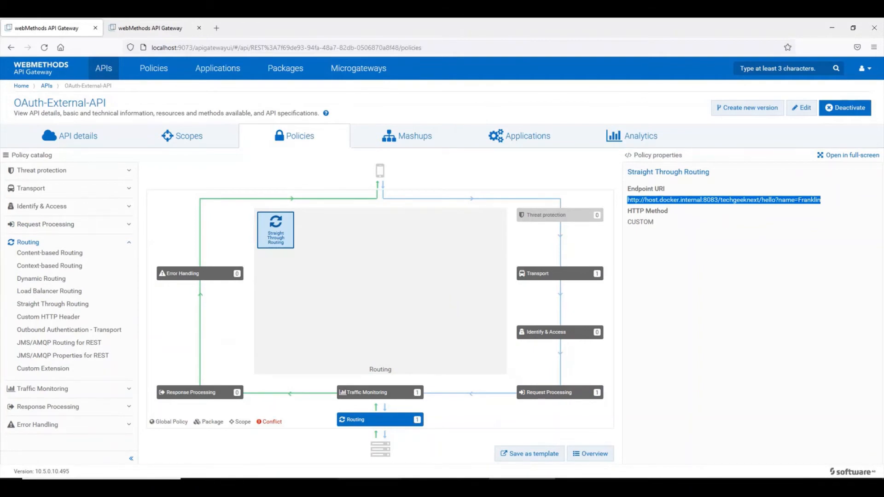
click(509, 487)
click(222, 87)
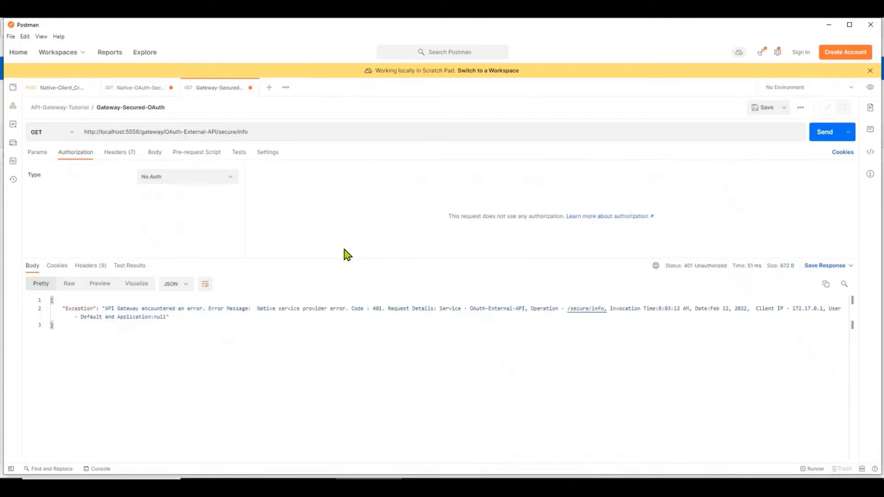
Resend the Gateway-Secured-OAuth request three times; it still returns 401 Unauthorized.
click(822, 138)
click(823, 140)
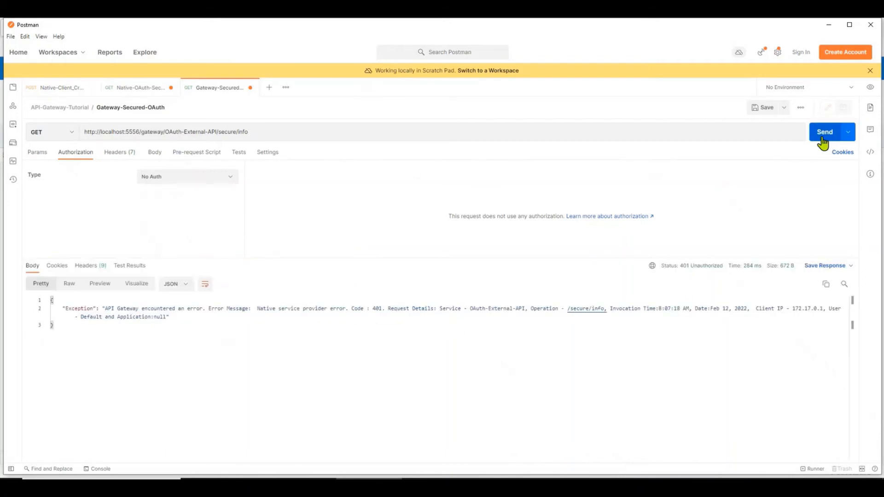
click(822, 138)
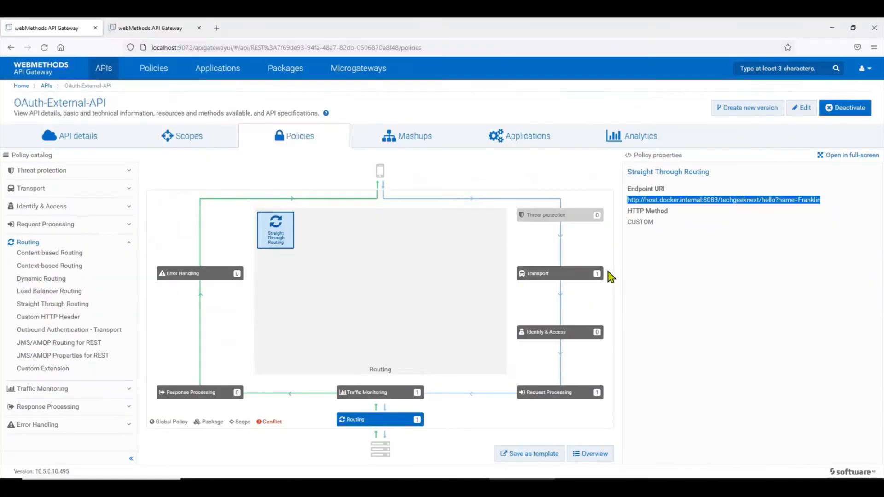
Filter OAuth-External-API's analytics to the Last 15 Minutes.
click(661, 137)
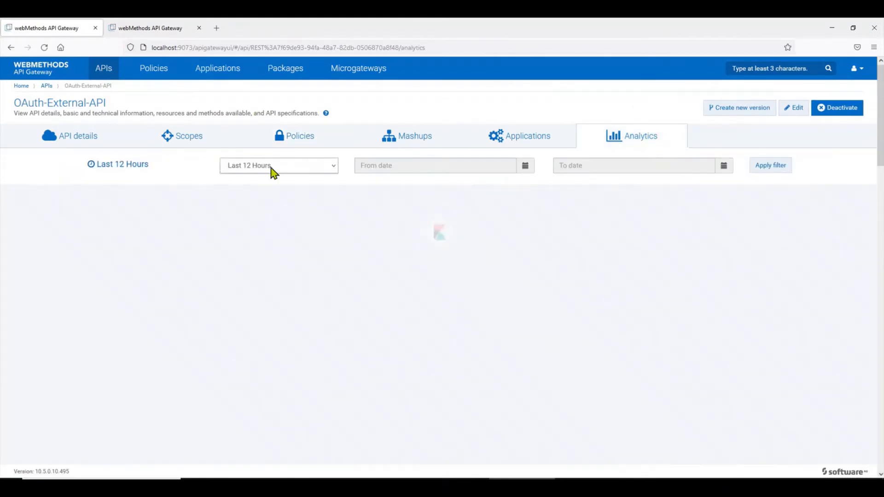
click(271, 169)
click(272, 180)
click(785, 171)
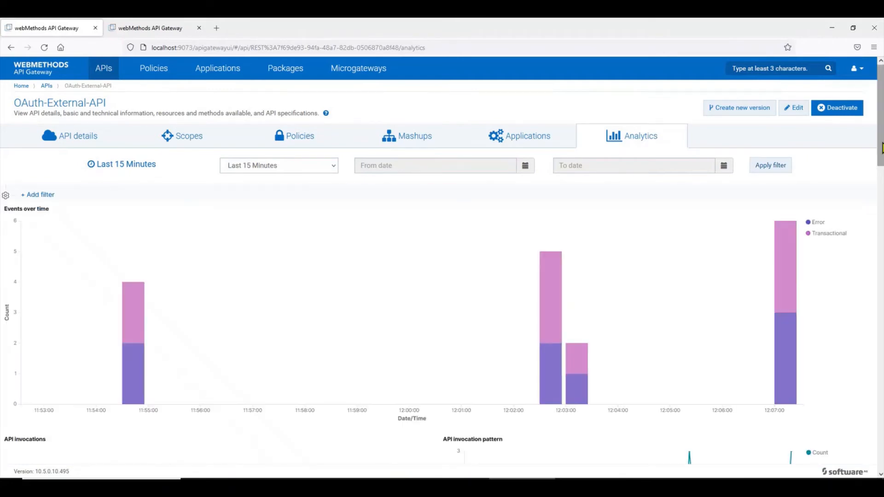
Expand the failed 12:07:19.199 runtime event to read its details.
drag(881, 148, 880, 338)
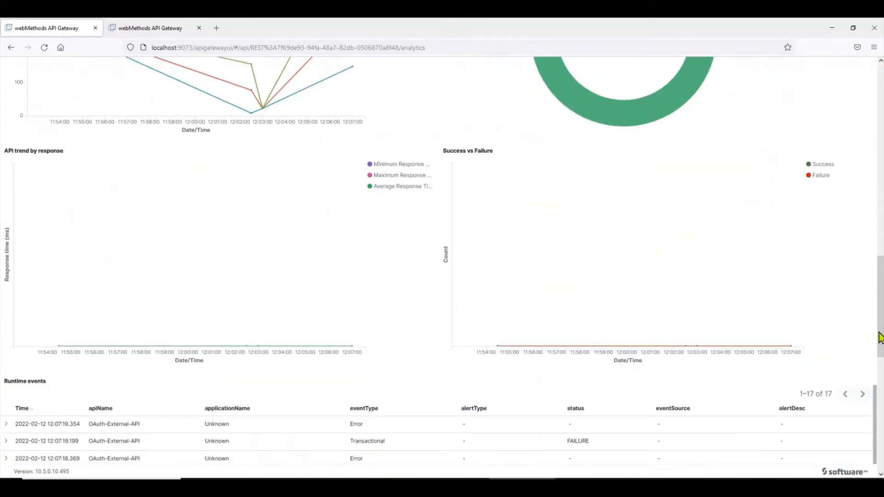
scroll(201, 378, down, 1)
click(6, 394)
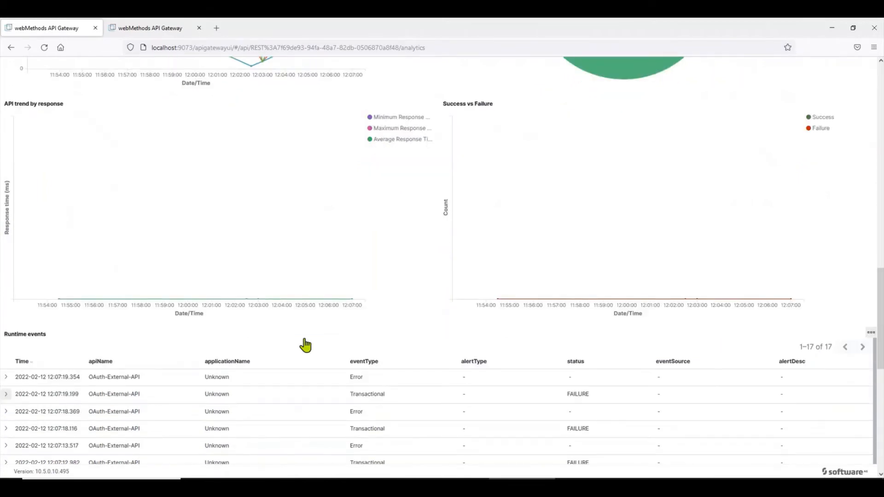
scroll(306, 343, down, 4)
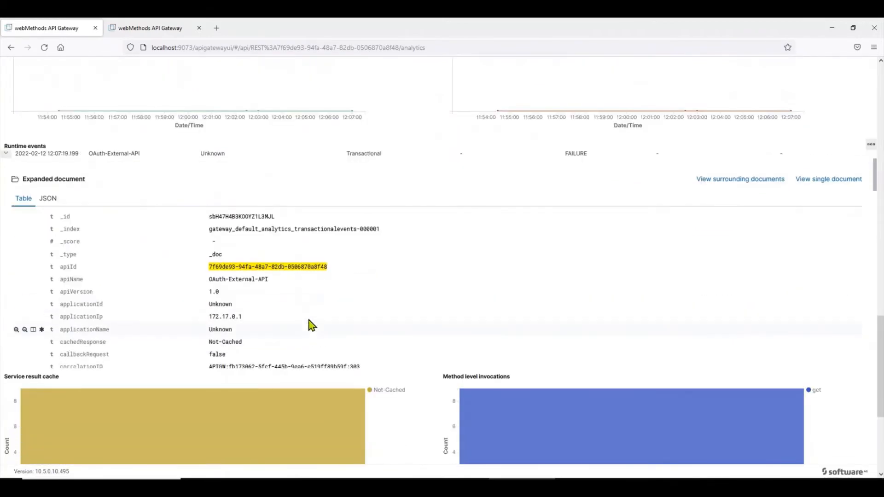
scroll(312, 326, down, 5)
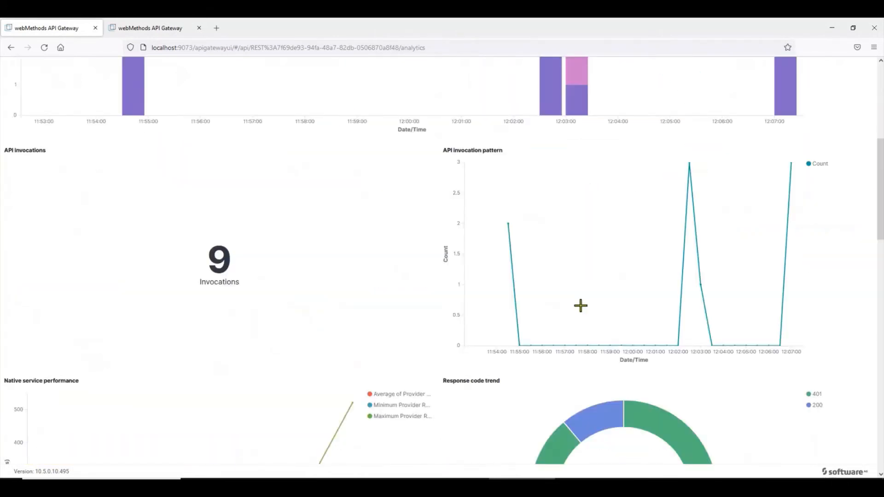
scroll(580, 305, up, 6)
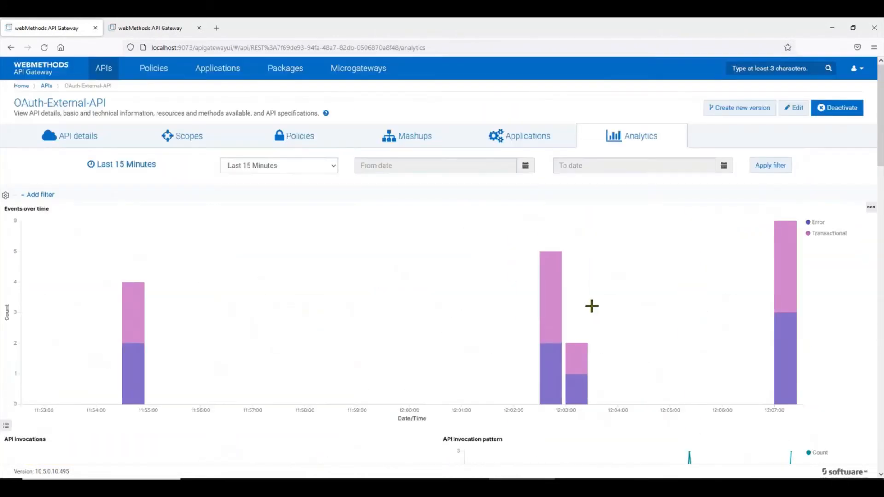
Edit OAuth-External-API and open the Custom Extension policy properties full screen.
click(799, 116)
click(357, 172)
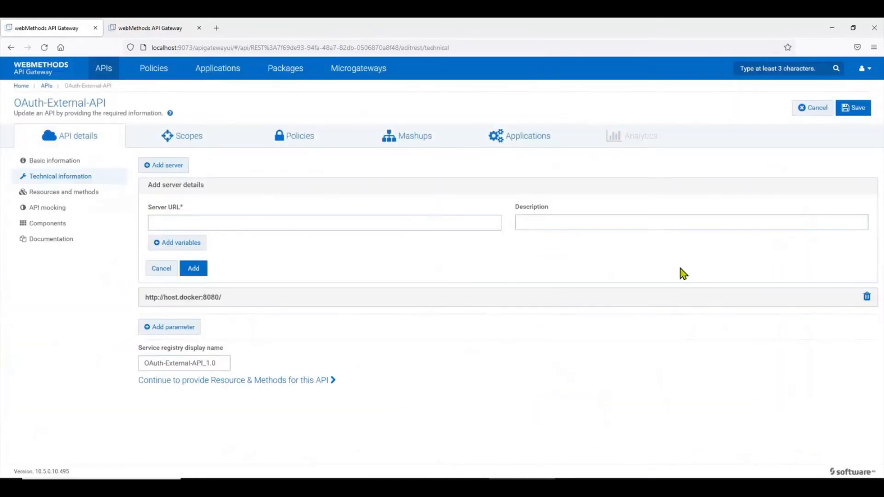
click(324, 142)
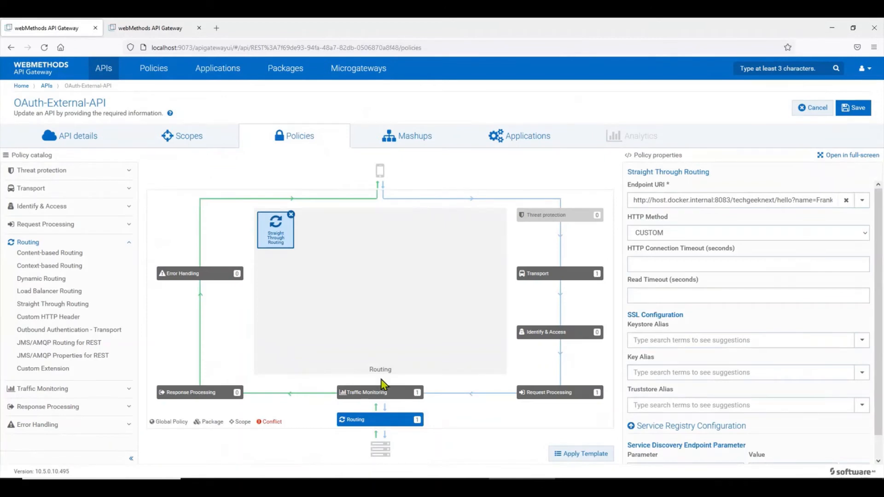
click(532, 399)
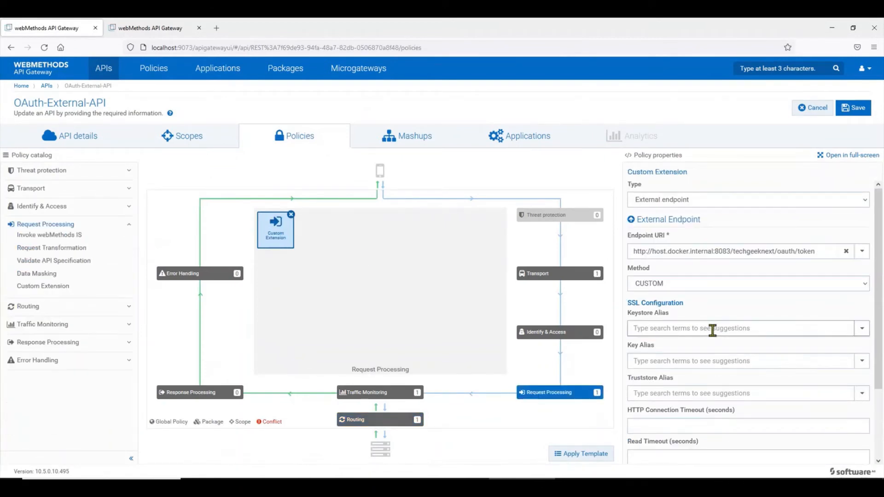
click(845, 155)
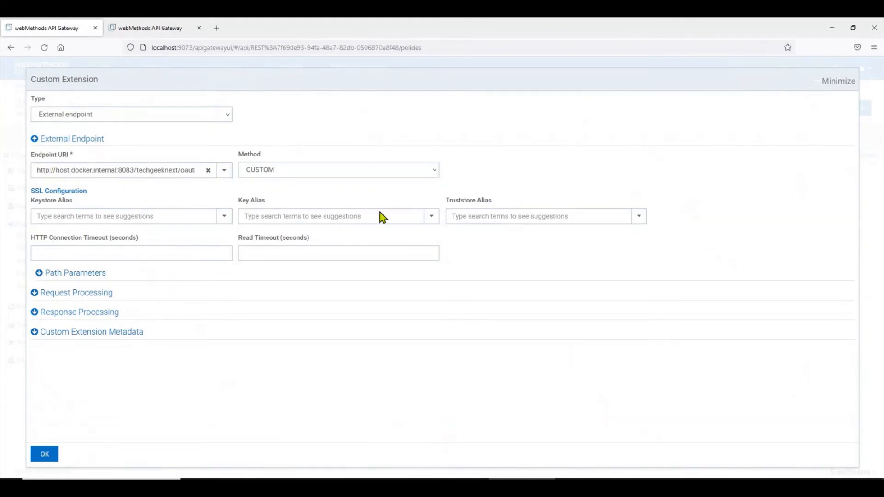
Set the token call method to POST and save the API.
click(84, 295)
click(68, 317)
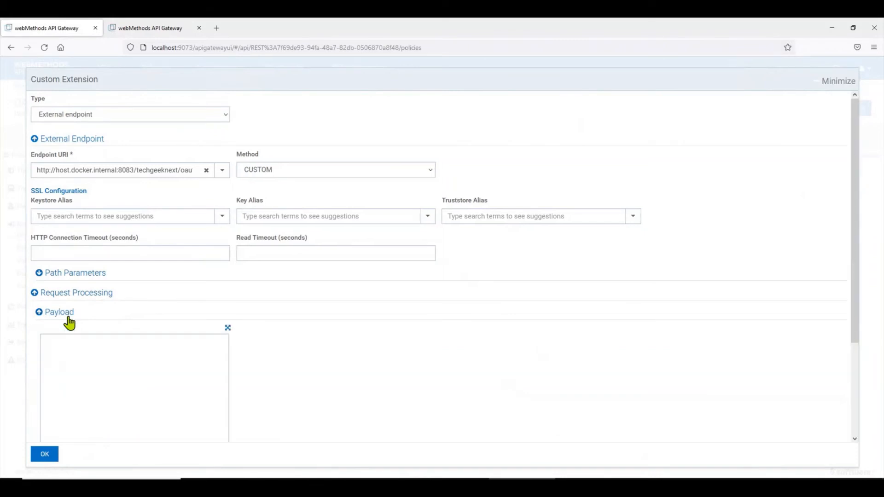
click(395, 172)
click(317, 197)
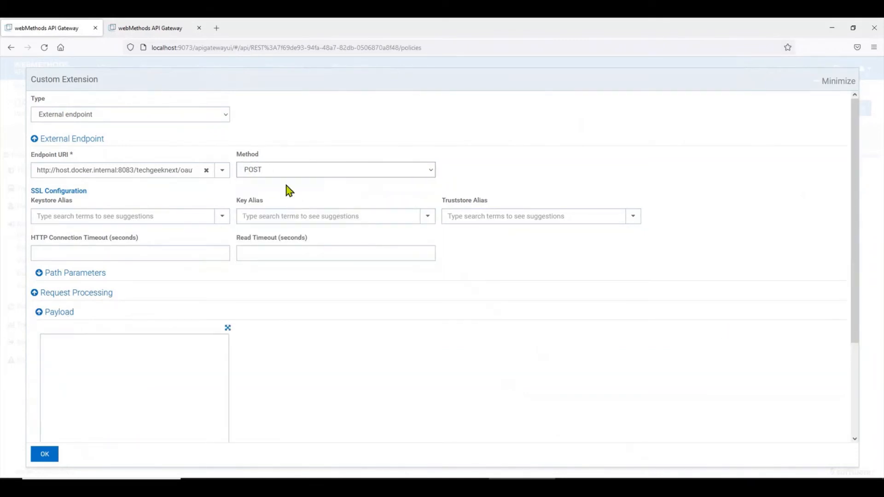
click(45, 454)
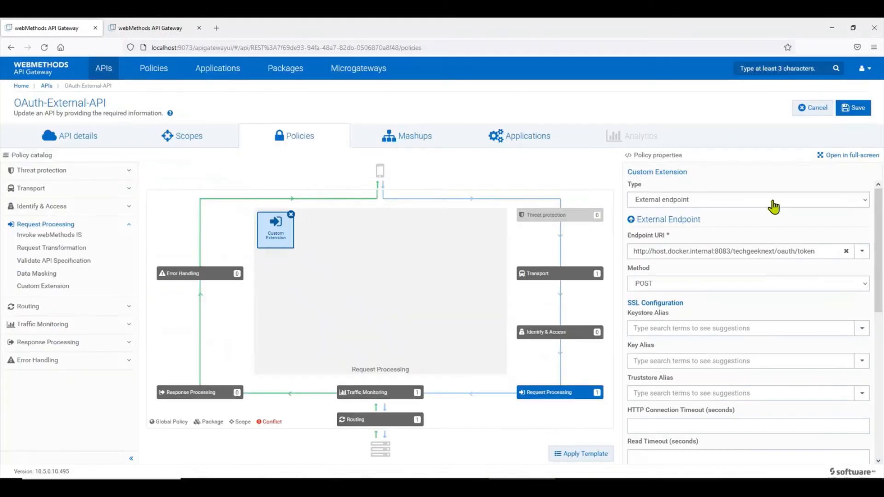
click(853, 107)
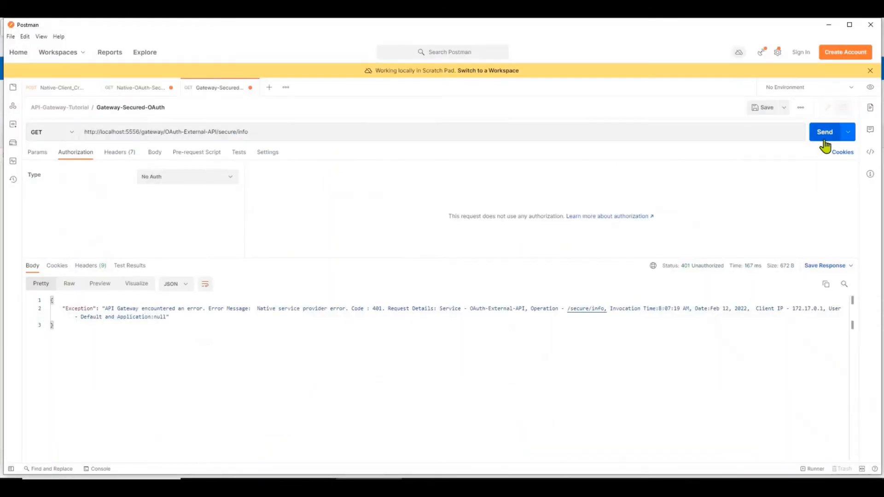
Resend the gateway request twice in Postman.
click(824, 147)
click(824, 146)
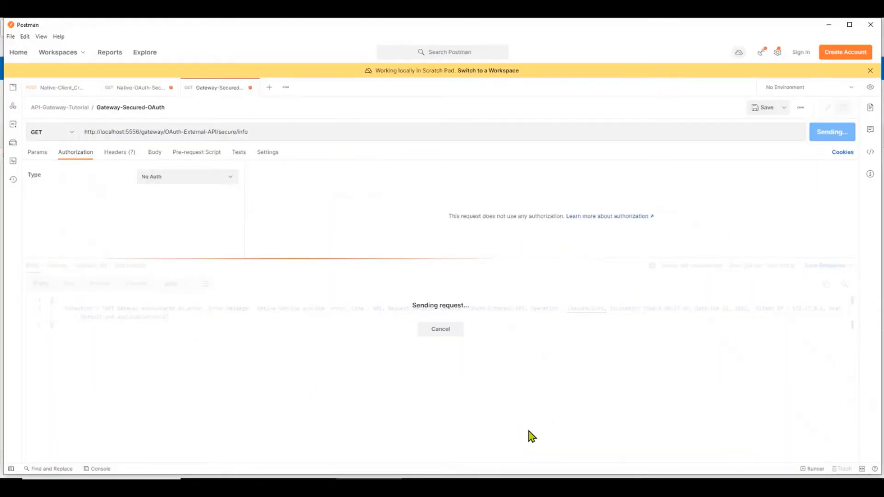
click(522, 449)
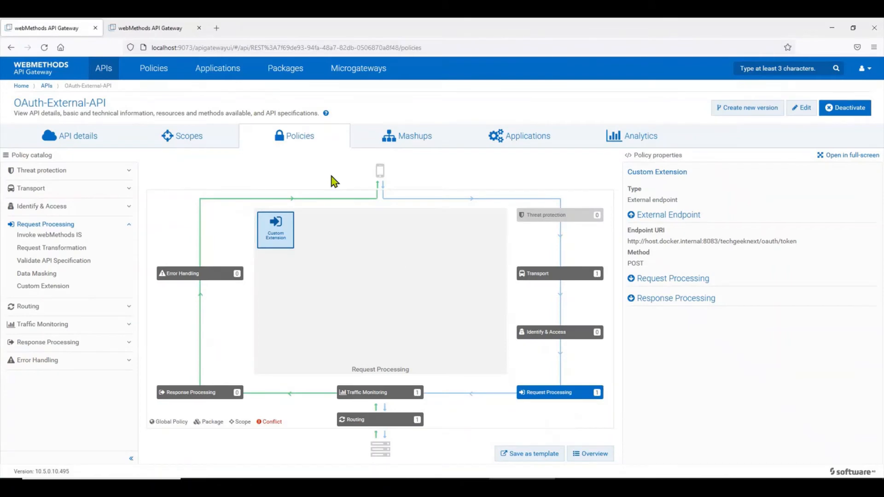
Filter analytics to the Last 15 Minutes and expand the 12:08:28.429 runtime event.
click(617, 137)
click(241, 166)
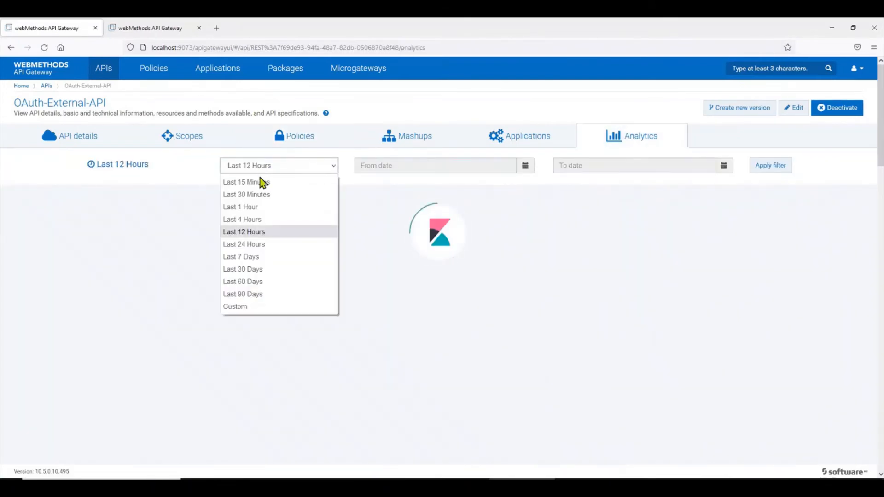
click(263, 183)
click(780, 171)
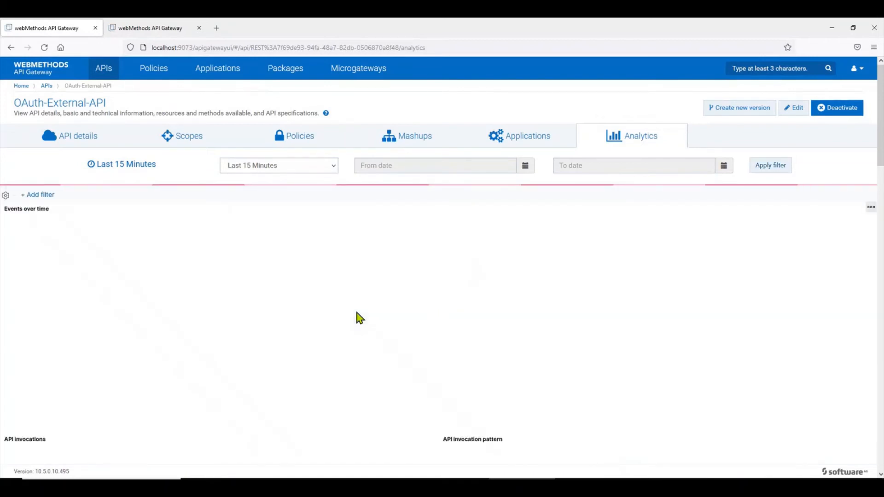
scroll(357, 313, down, 10)
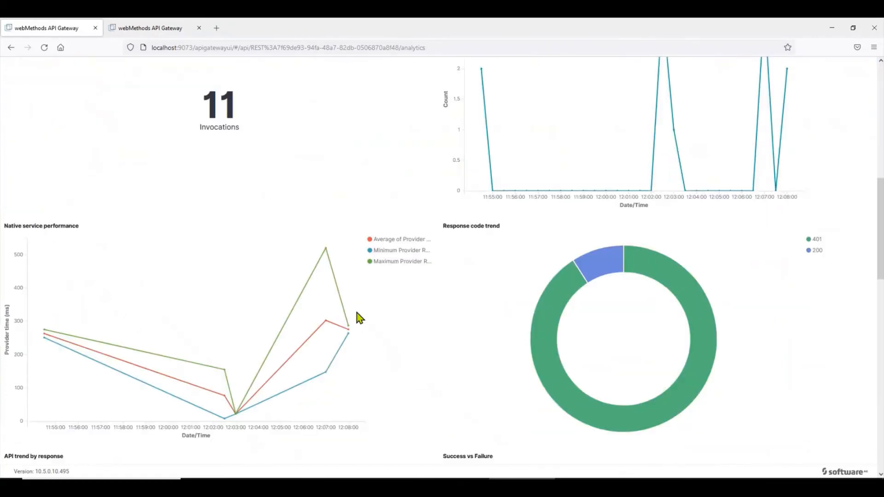
scroll(359, 318, down, 10)
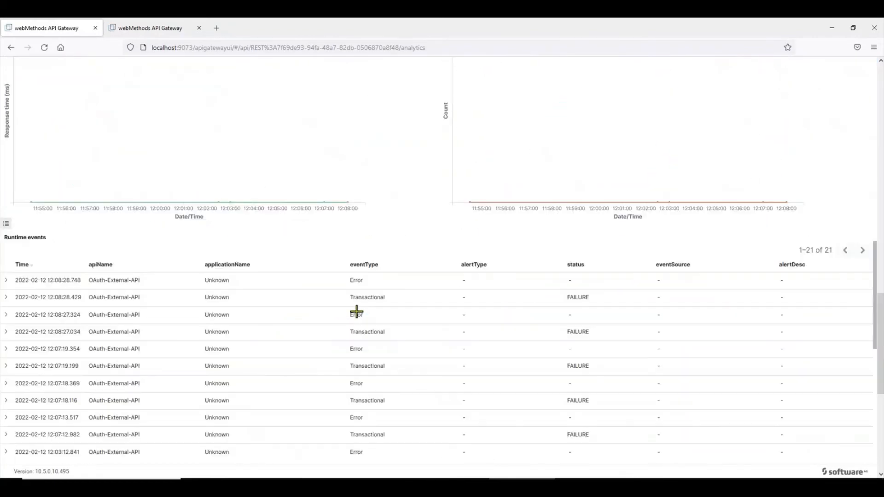
click(5, 297)
Inspect the token callout's externalCalls entry, externalURL and 200 response code.
scroll(281, 324, down, 3)
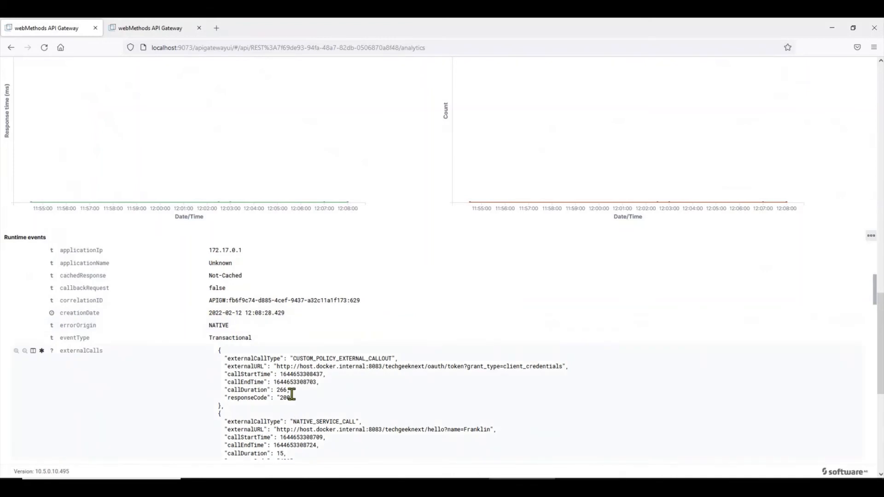
drag(290, 398, 217, 360)
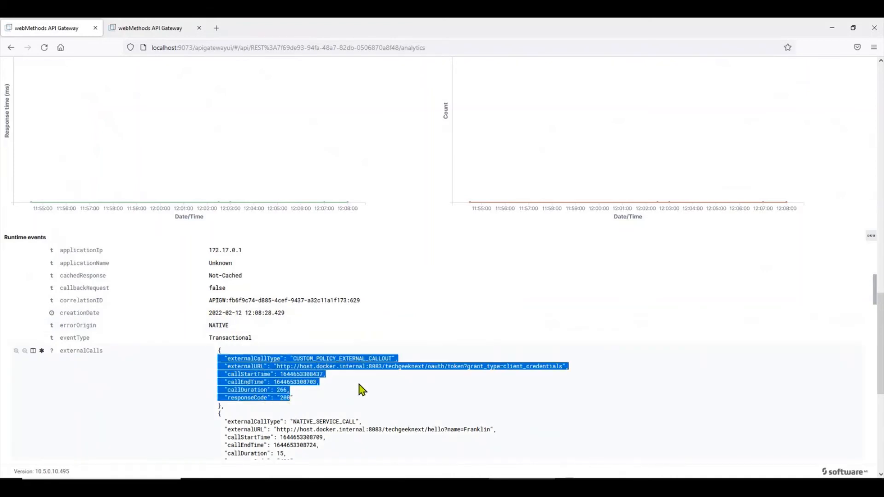
click(317, 399)
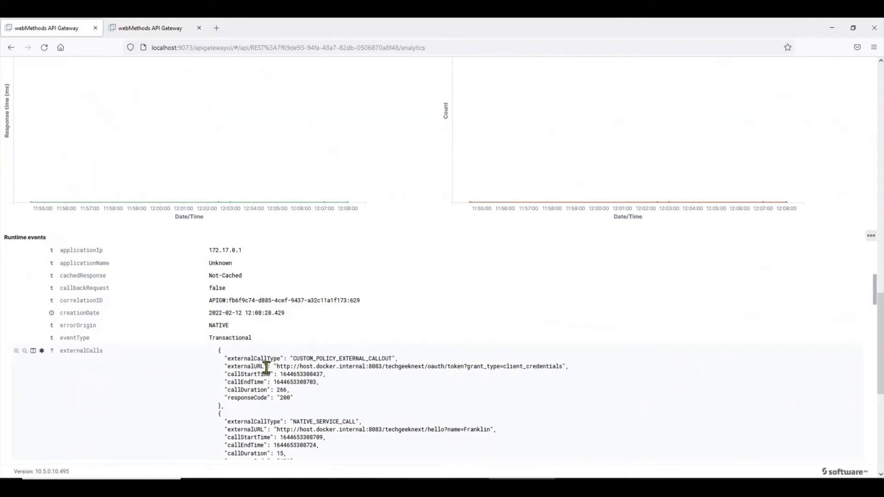
drag(274, 366, 549, 367)
double_click(284, 398)
Inspect the native service call entry and its 401 response code.
scroll(386, 394, down, 2)
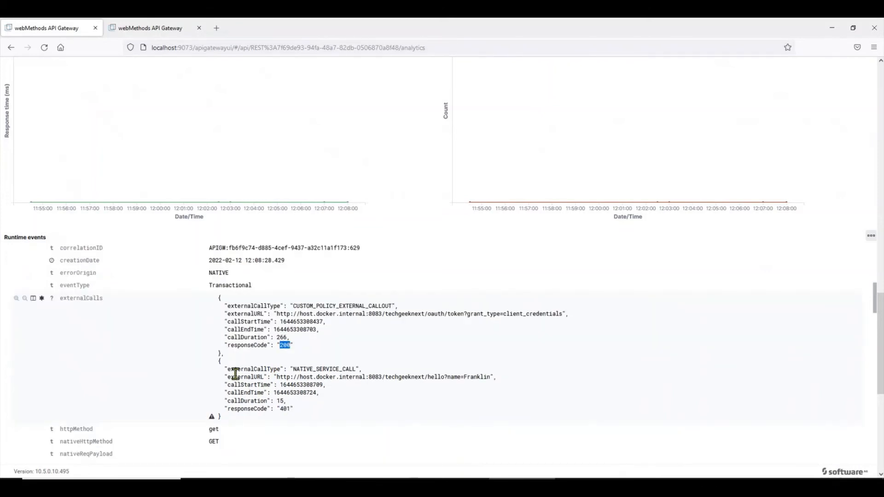
drag(221, 366, 489, 377)
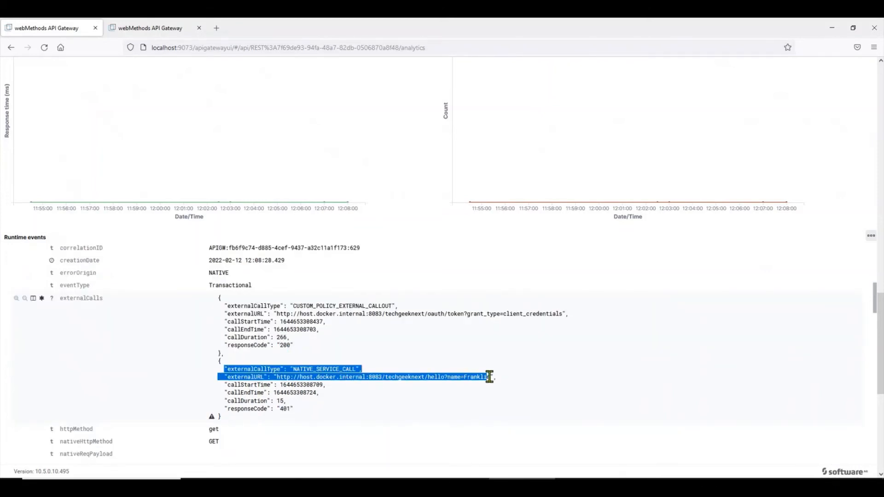
click(495, 379)
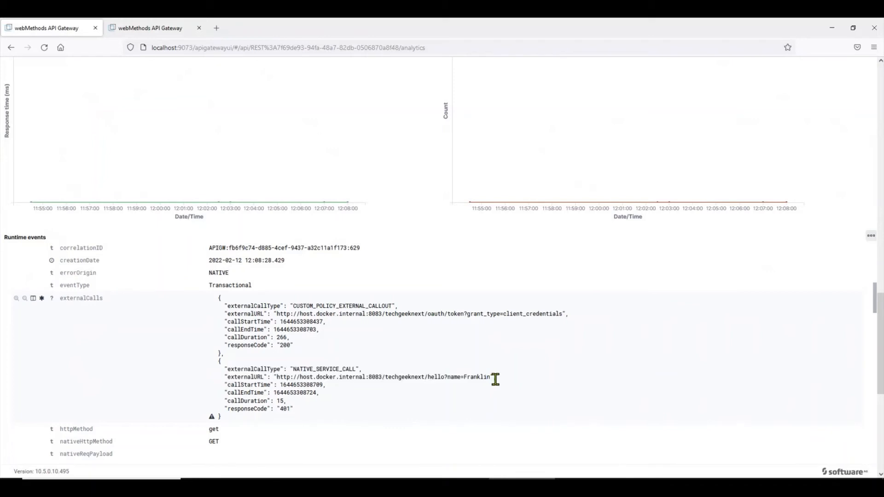
double_click(285, 409)
Review the native request header rows of the failed event.
scroll(273, 314, down, 2)
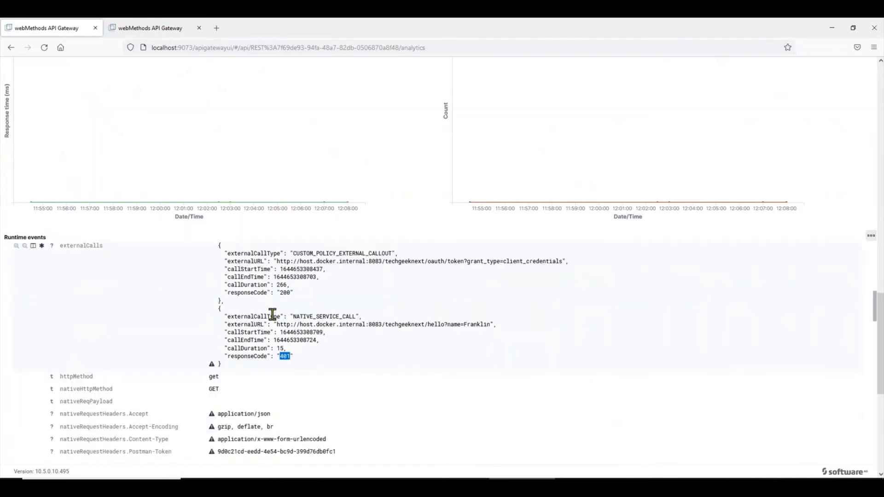
scroll(272, 315, down, 2)
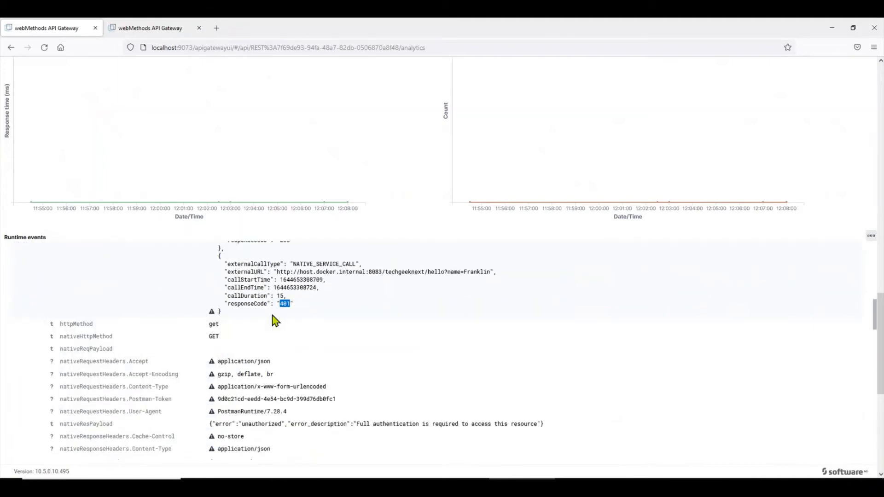
scroll(275, 321, down, 2)
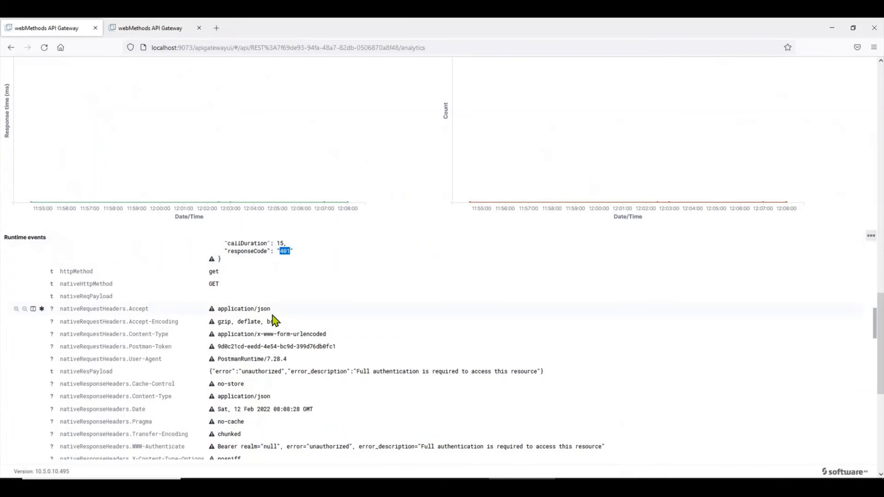
scroll(275, 321, down, 4)
scroll(275, 320, up, 2)
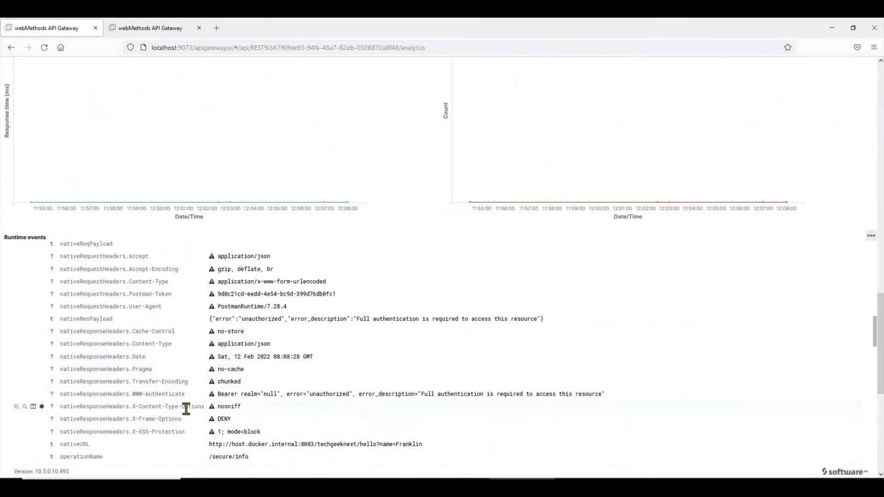
scroll(185, 409, up, 2)
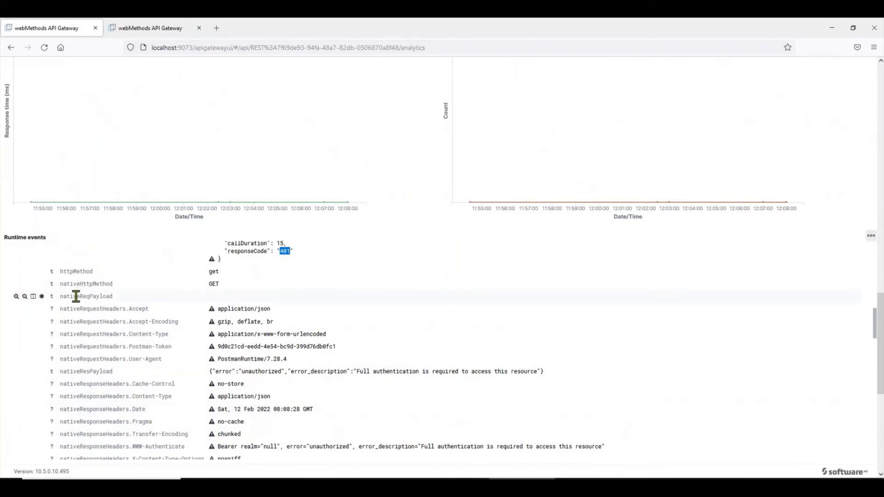
drag(83, 309, 203, 361)
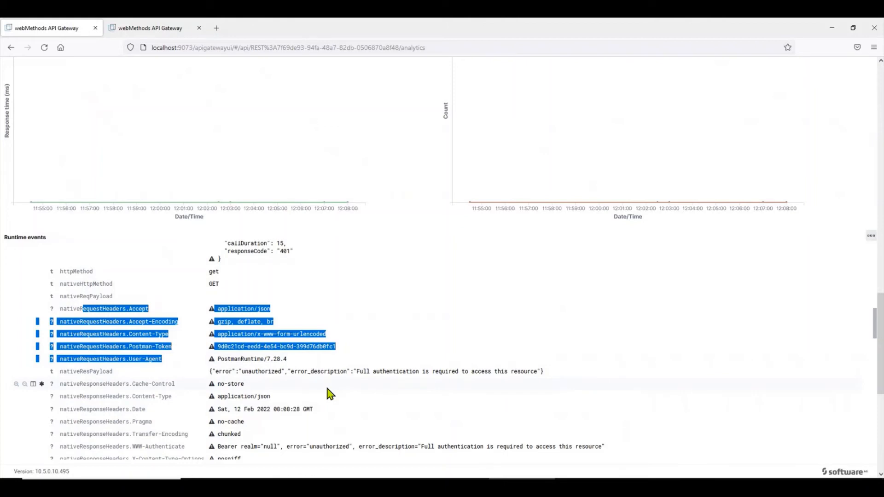
click(355, 478)
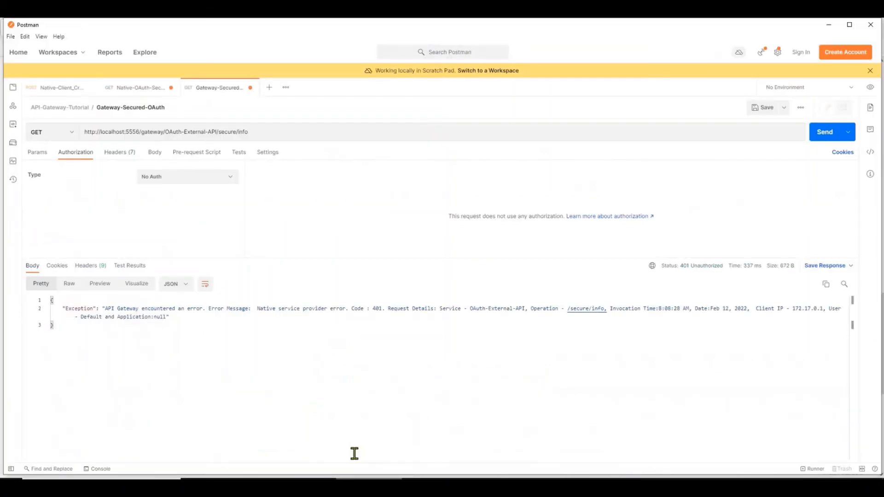
Compare the token request's returned access_token with Native-OAuth-Secured-Request's expired-token 401.
click(58, 89)
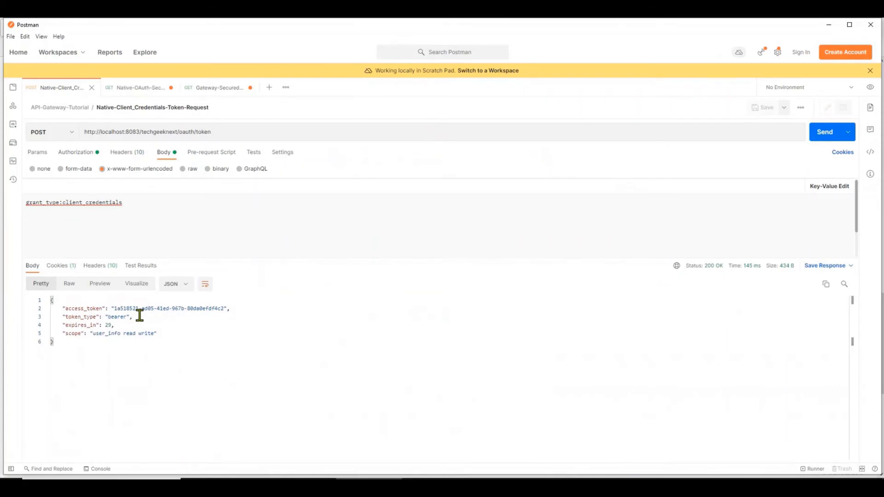
click(61, 308)
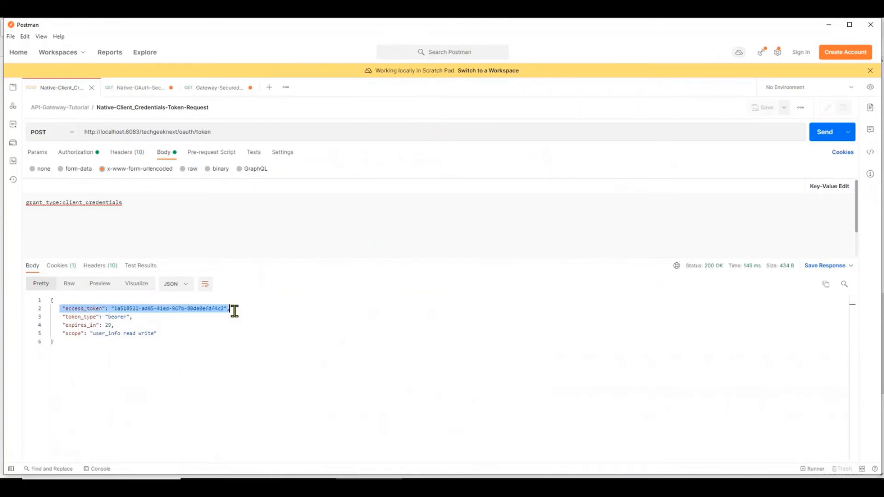
click(138, 88)
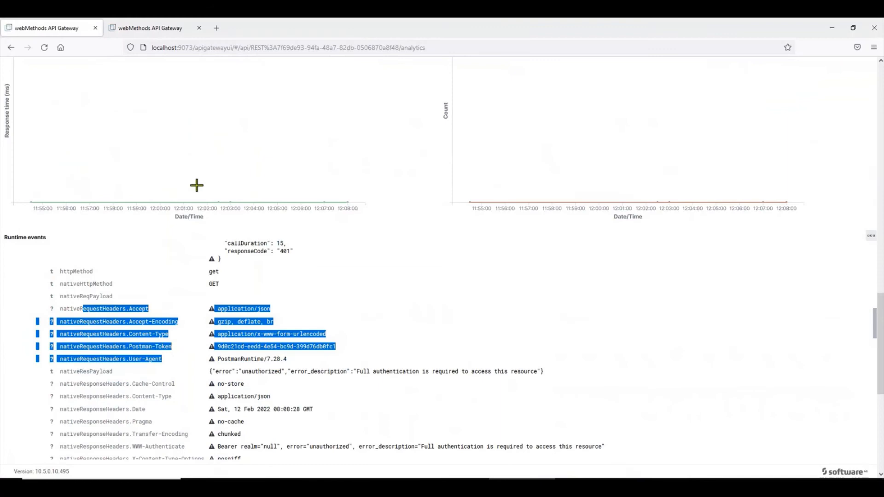
Edit OAuth-External-API and open the Custom Extension properties full screen.
click(568, 337)
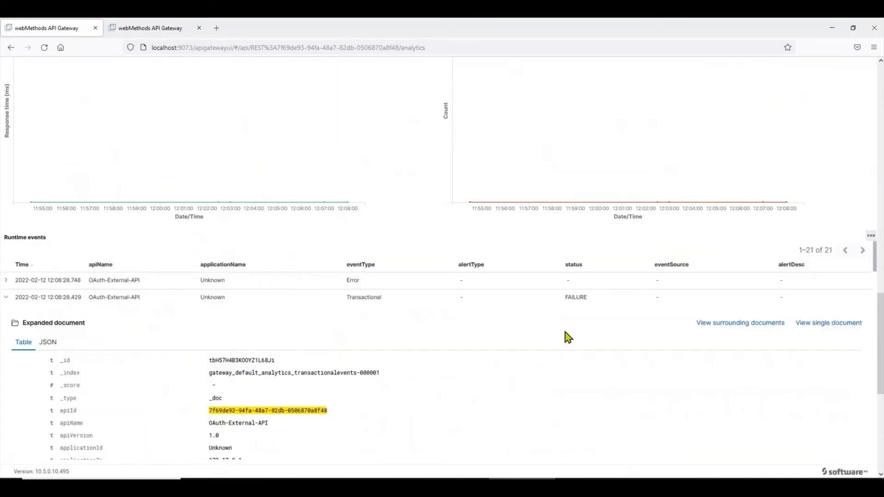
scroll(567, 337, up, 15)
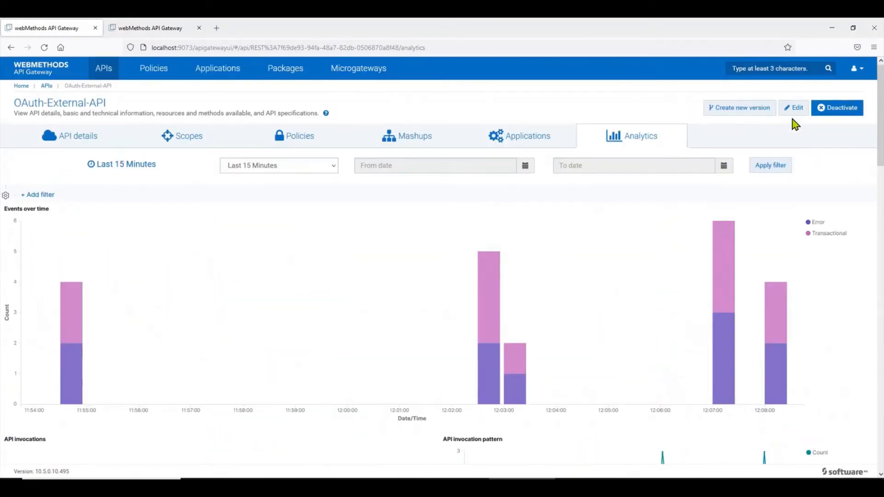
click(792, 110)
click(357, 171)
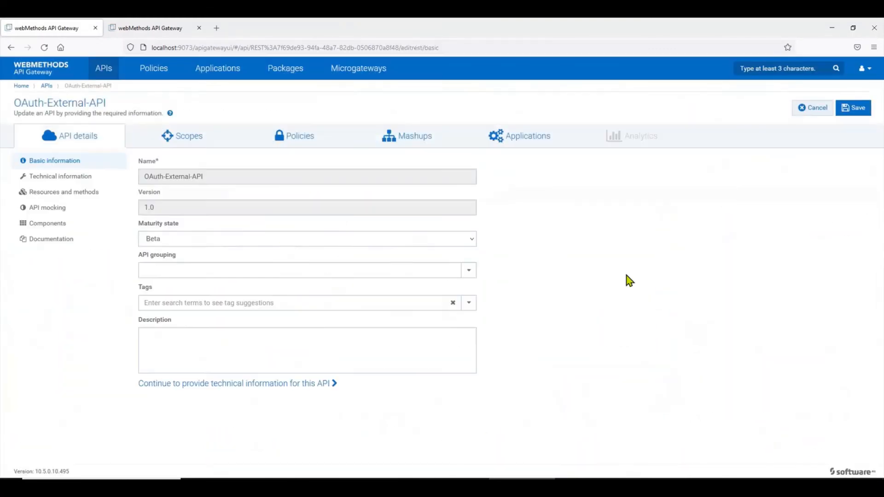
click(317, 138)
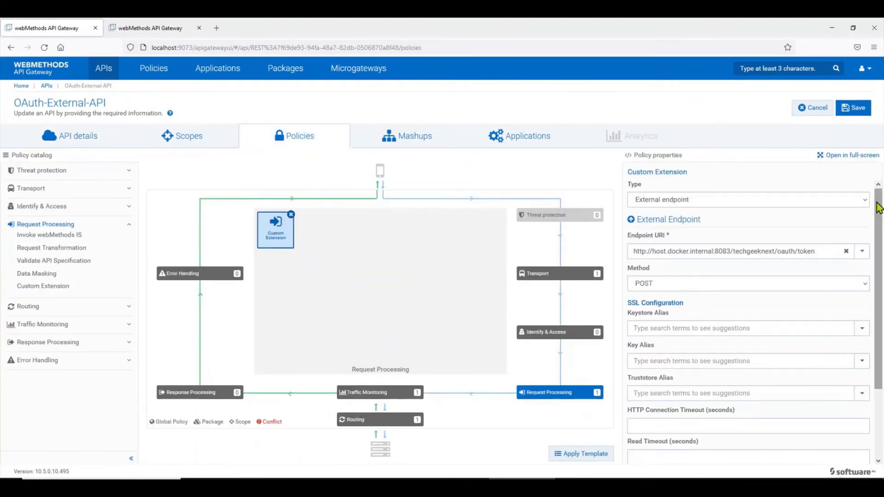
click(858, 156)
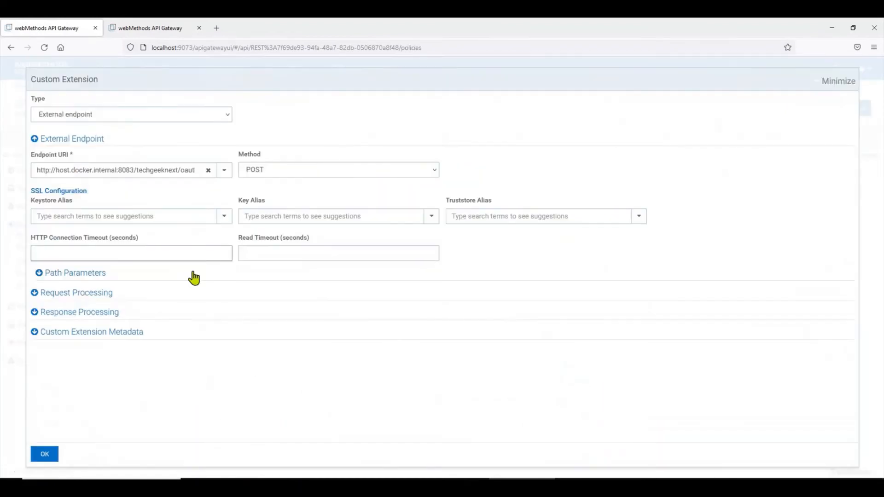
Review the token call's custom headers and query parameters under Request Processing.
click(95, 294)
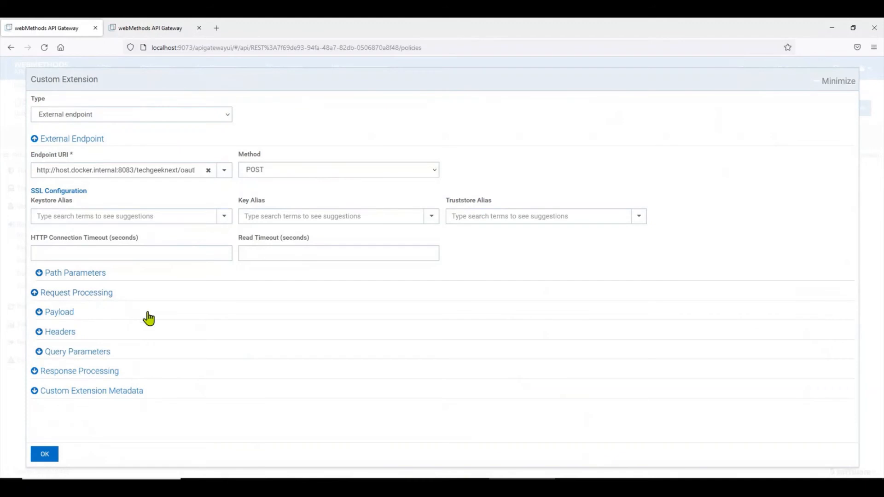
click(77, 334)
scroll(141, 373, down, 2)
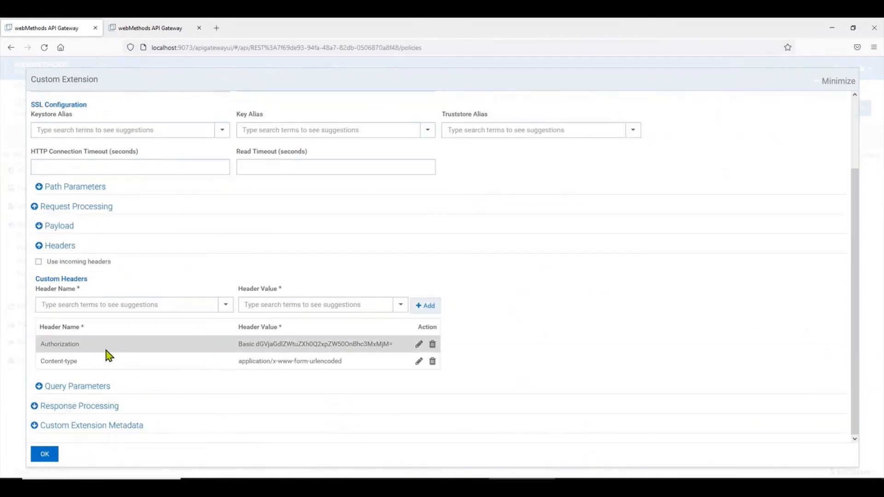
click(96, 388)
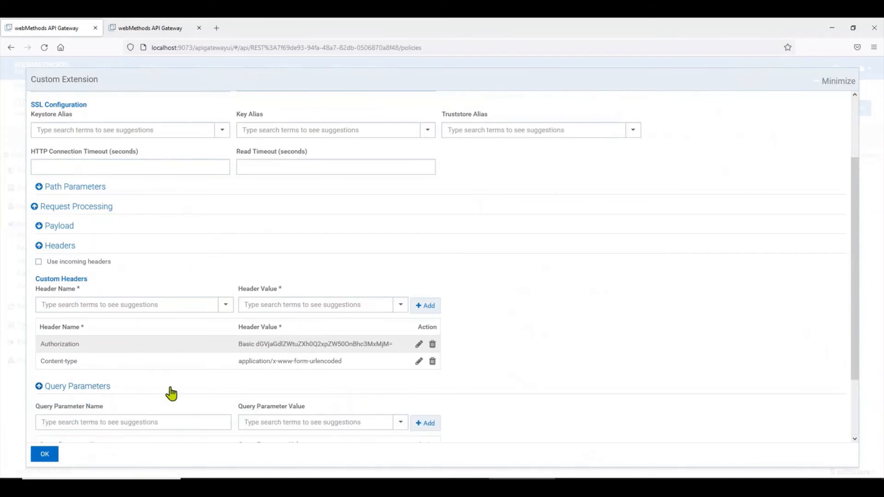
scroll(171, 394, down, 2)
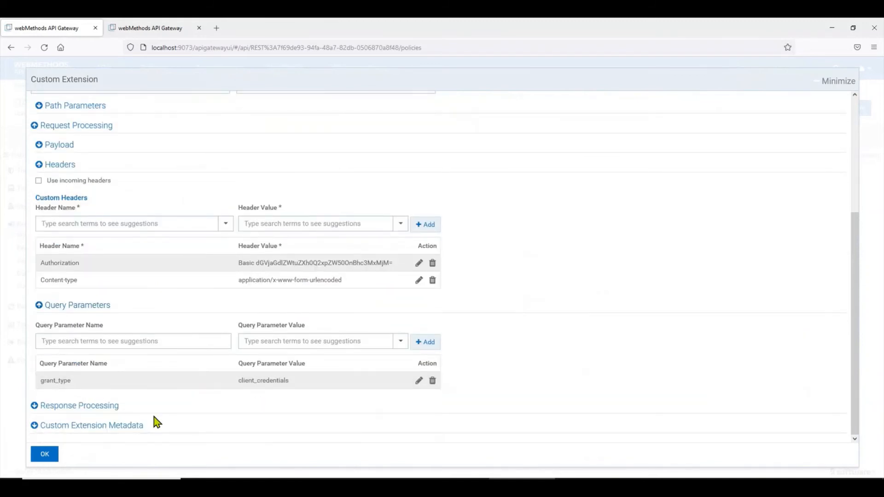
scroll(81, 337, up, 1)
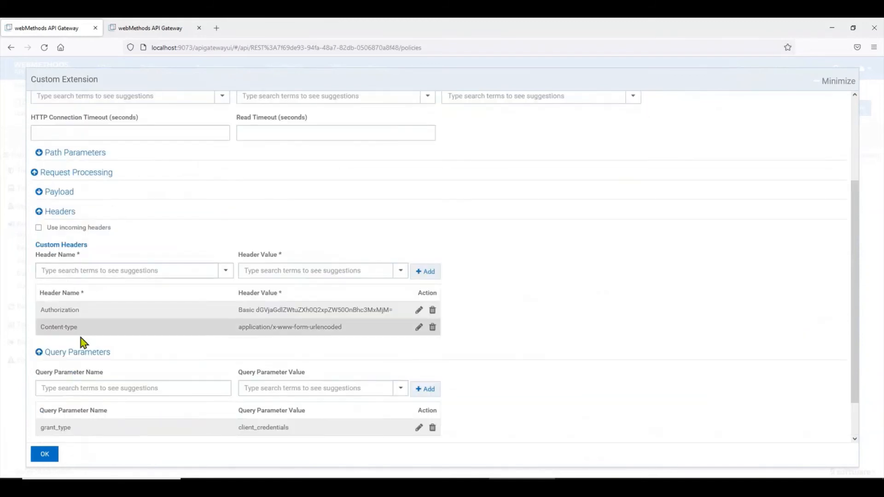
click(77, 172)
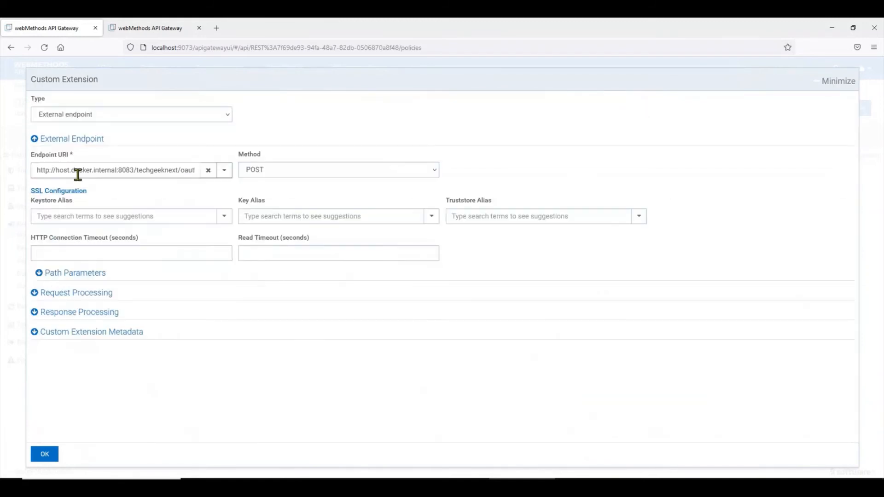
Expand Response Processing > Transformation and bring up the Notepad notes.
click(92, 313)
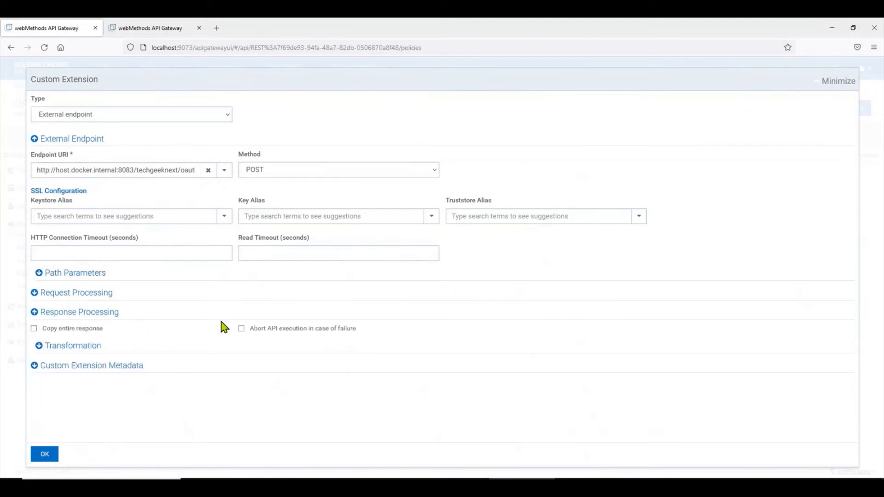
click(87, 347)
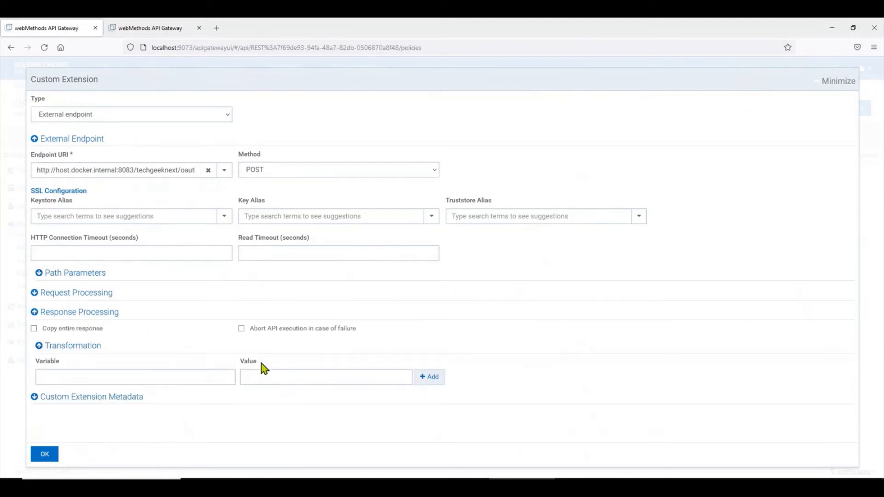
click(178, 378)
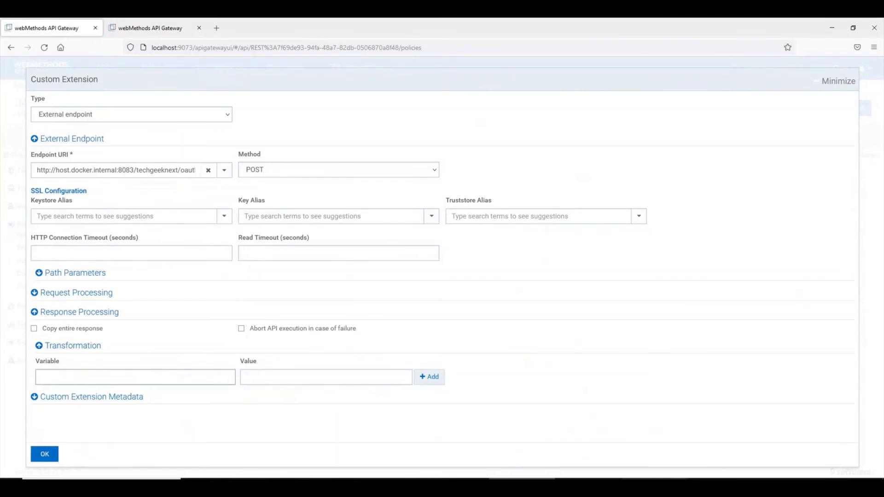
mouse_move(654, 487)
click(705, 453)
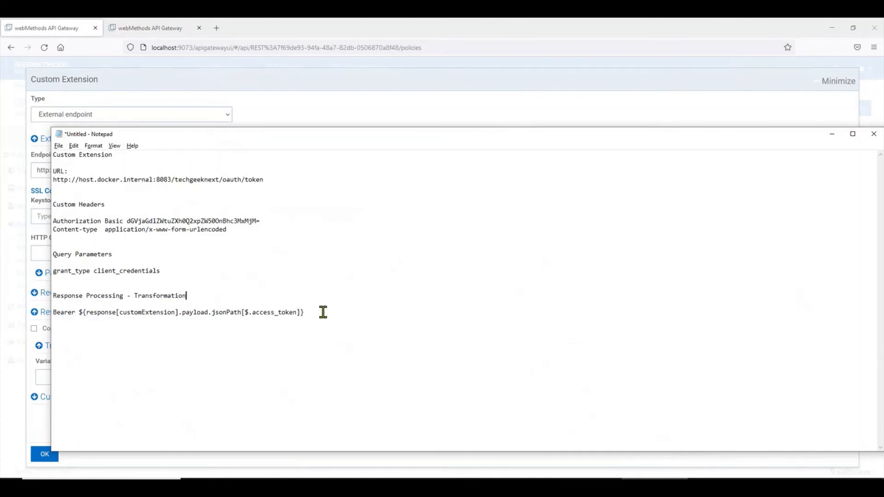
Set the transformation value to Bearer ${response[customExtension].payload.jsonPath[$.access_token]}.
drag(323, 312, 48, 312)
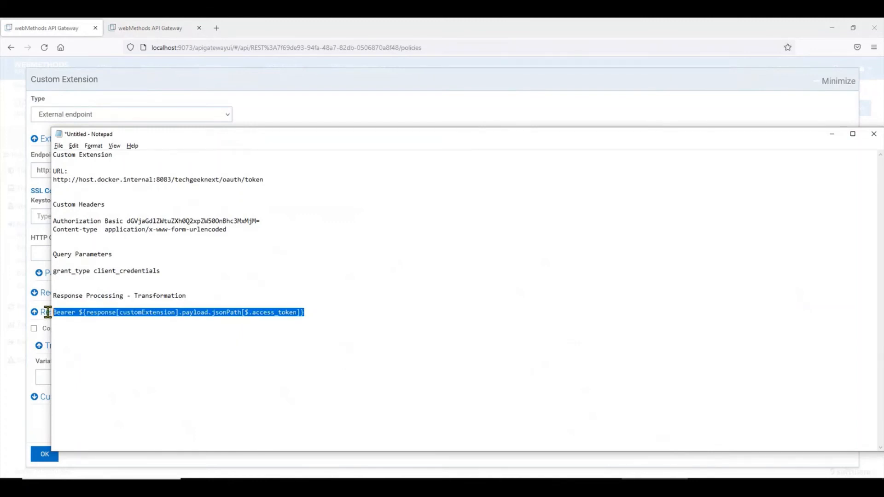
click(39, 376)
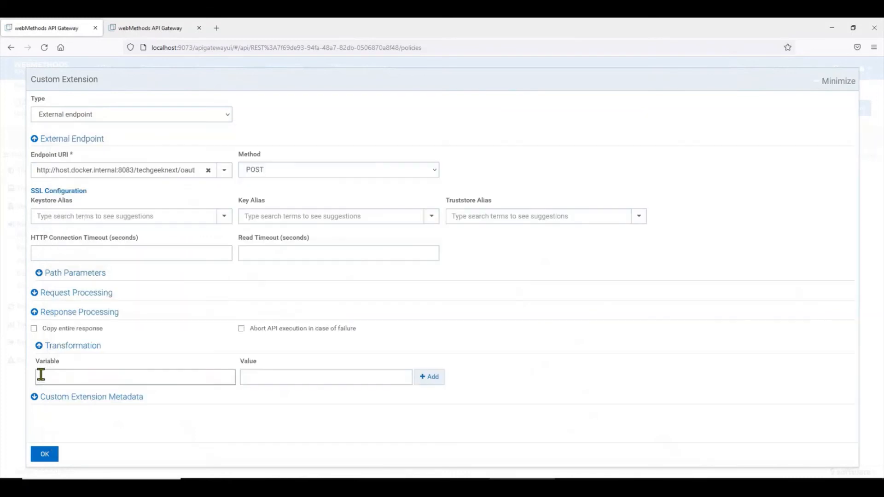
click(268, 377)
text(grant_type:client_credentials)
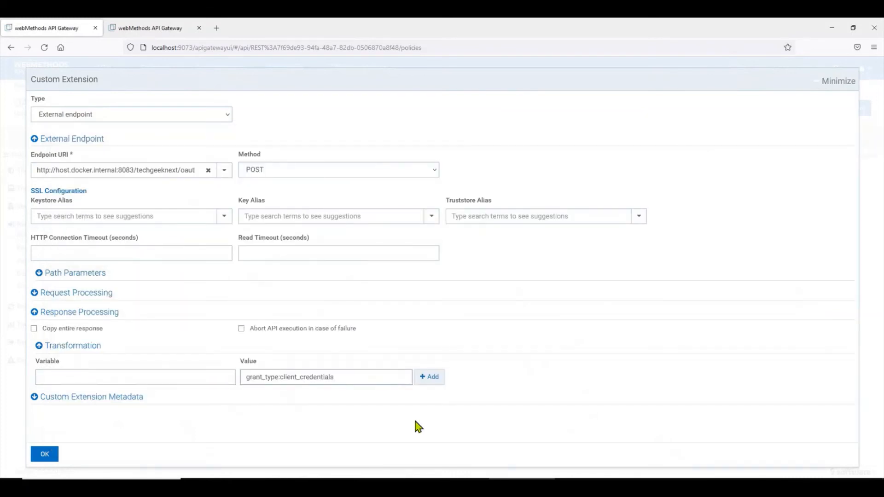
key(alt+Tab)
drag(314, 309, 48, 312)
click(42, 376)
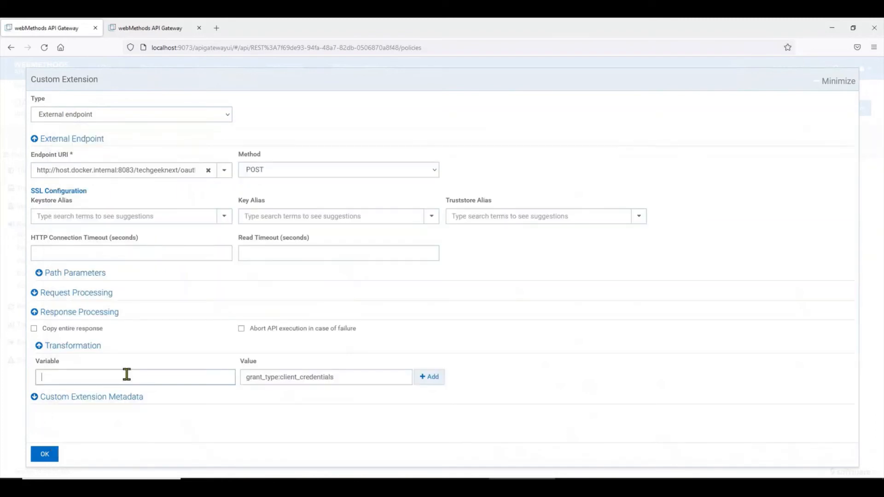
triple_click(332, 376)
key(ctrl+v)
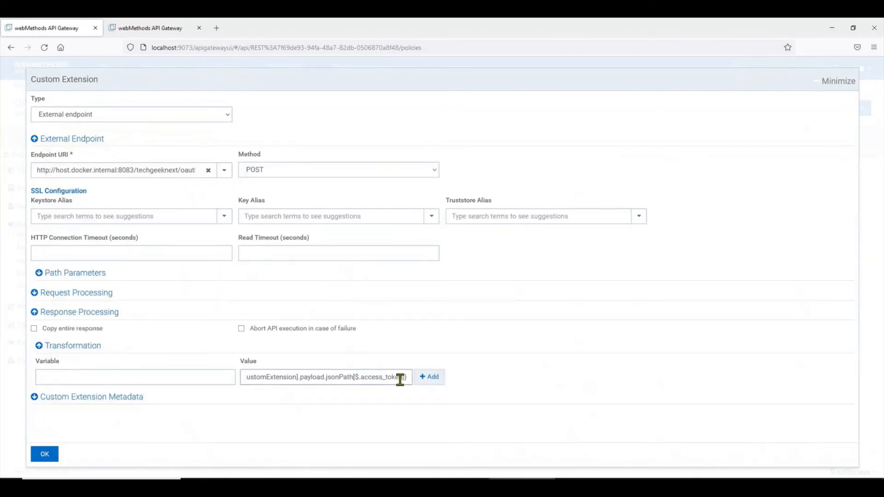
click(500, 396)
Highlight the customExtension, payload and access_token parts of the expression.
drag(273, 377, 358, 377)
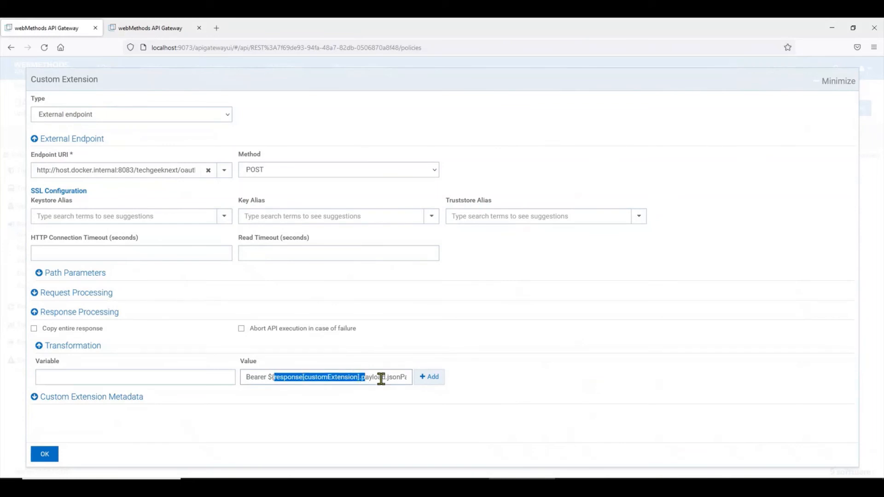
click(375, 378)
double_click(375, 378)
click(390, 378)
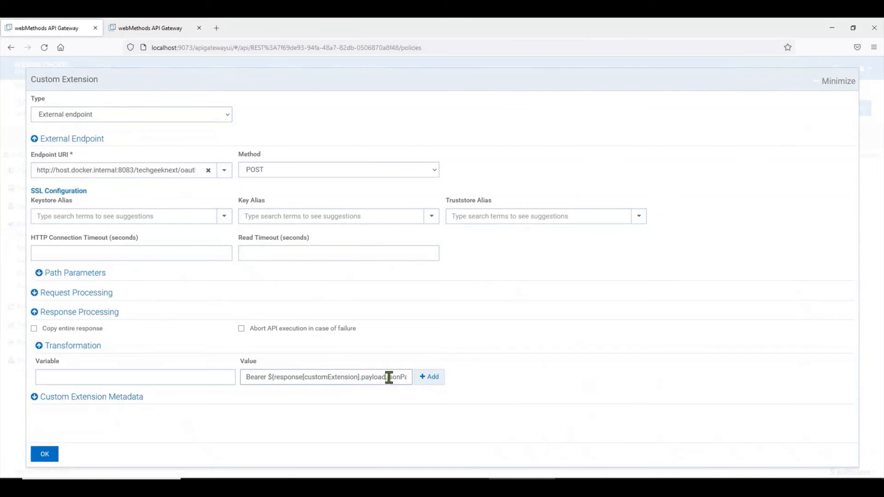
drag(388, 377, 365, 382)
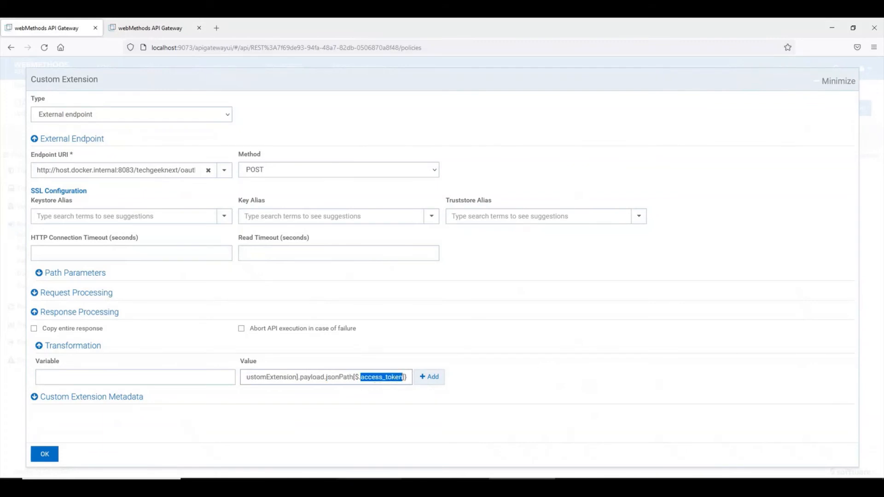
click(357, 483)
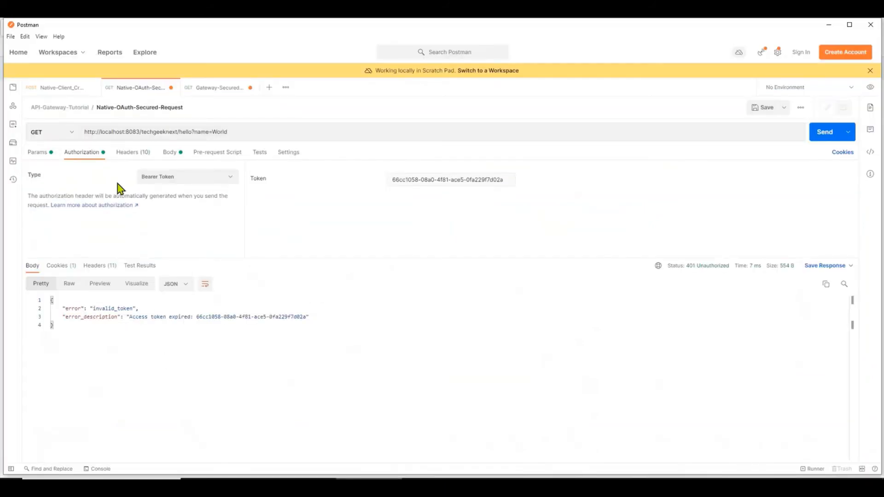
Check the access_token key in Postman's Native-Client_Credentials token response, then return to the gateway.
click(82, 90)
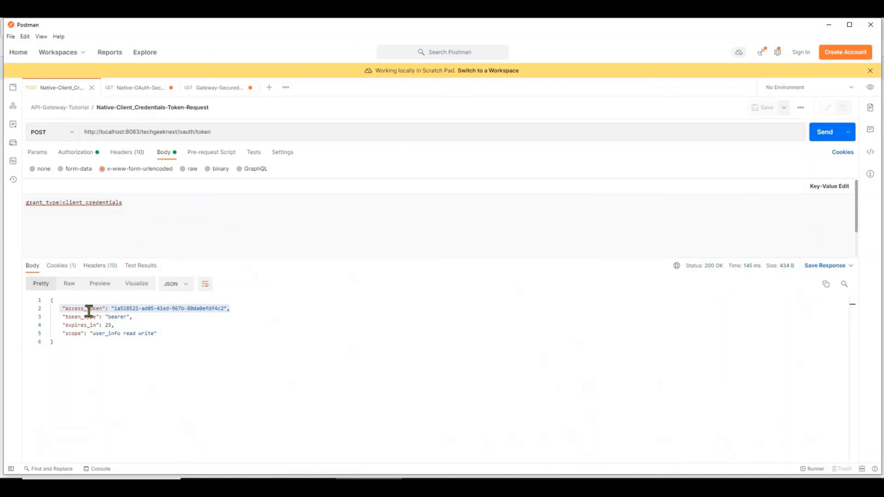
click(84, 308)
drag(66, 309, 103, 308)
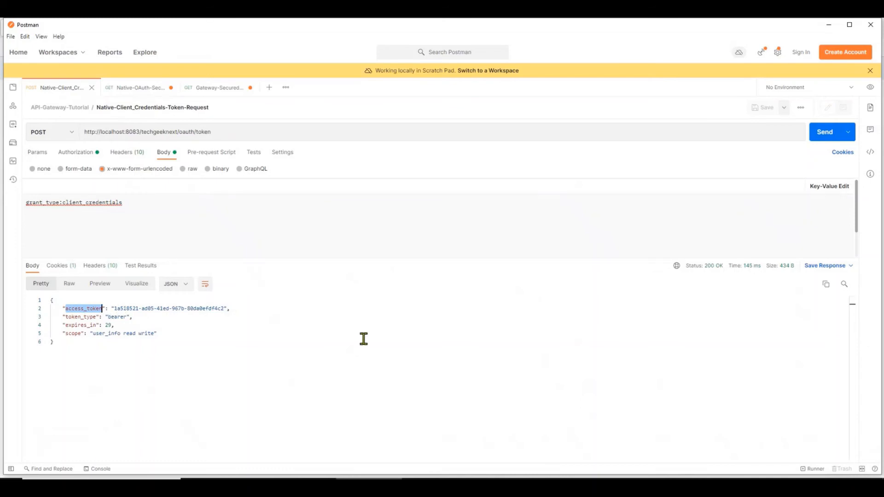
click(522, 487)
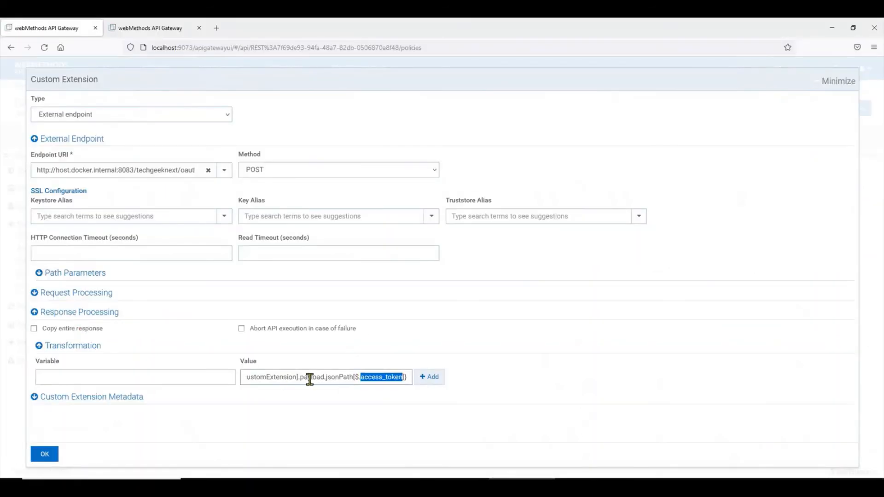
Add the Bearer access_token expression as a Custom Extension transformation row, then close the settings.
click(165, 376)
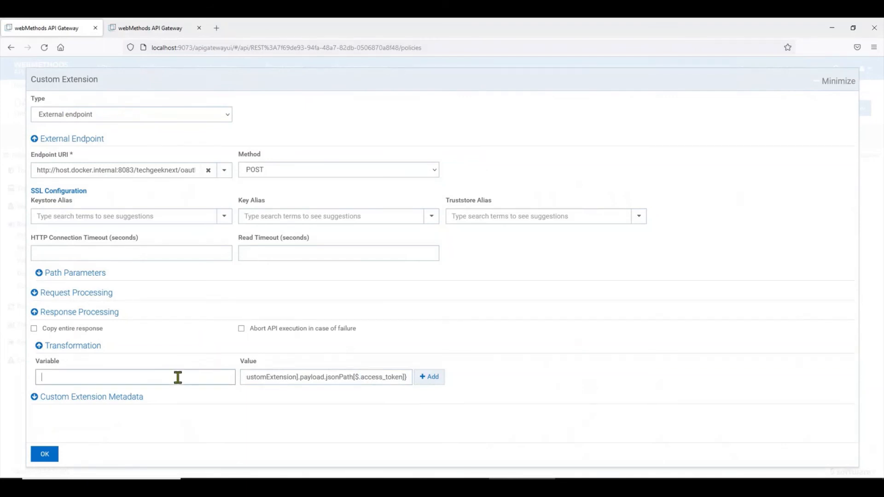
drag(325, 377, 157, 377)
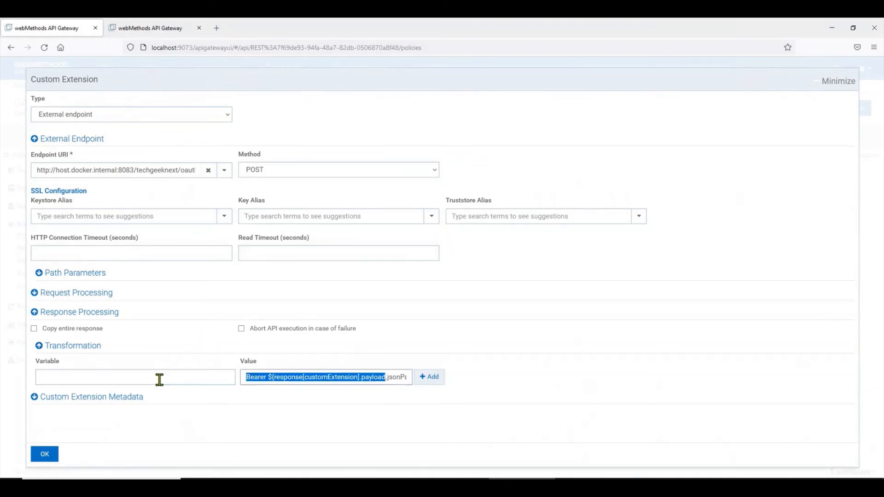
click(87, 378)
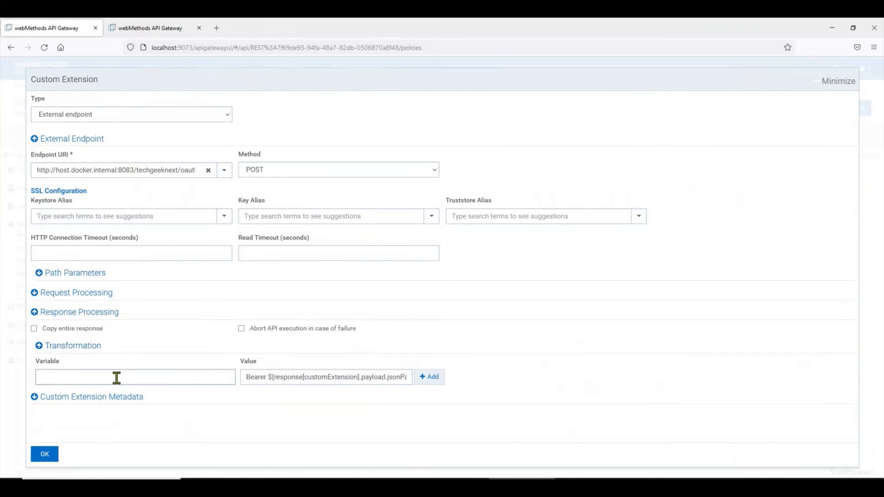
click(435, 377)
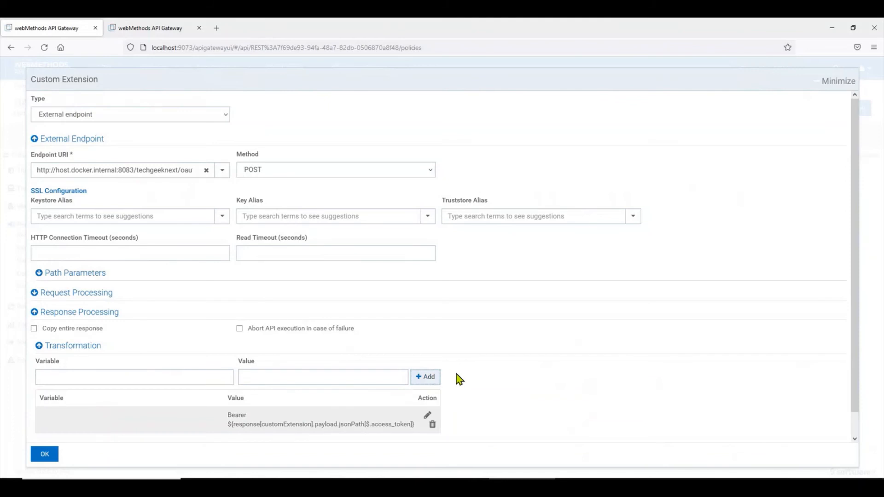
click(45, 454)
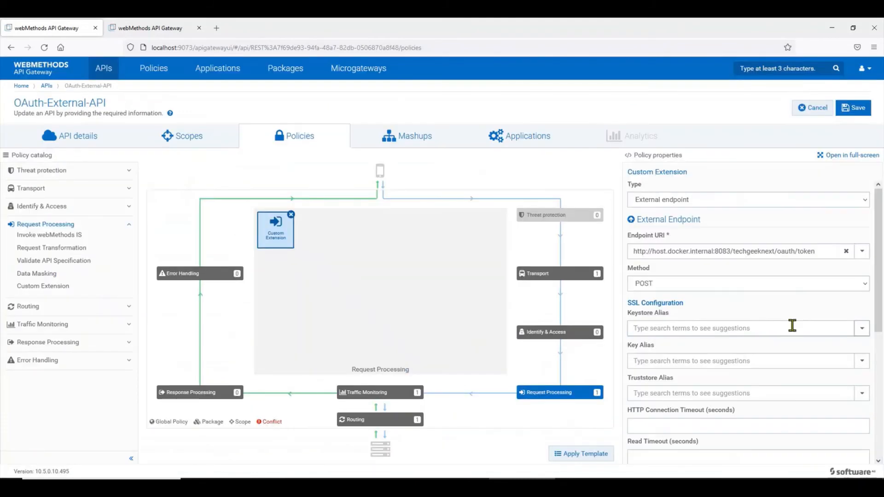
Review the extension's Request Processing headers, query parameters and transformation, then reopen the settings full-screen.
scroll(736, 355, down, 5)
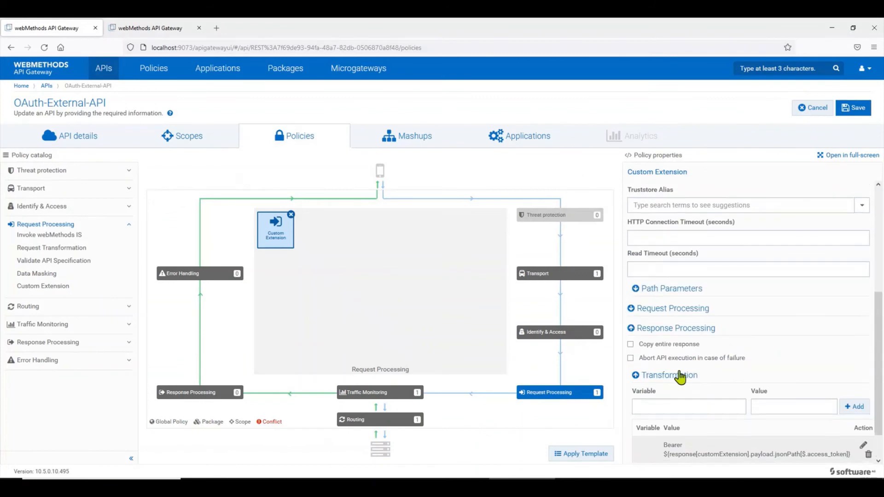
click(686, 309)
scroll(681, 355, down, 2)
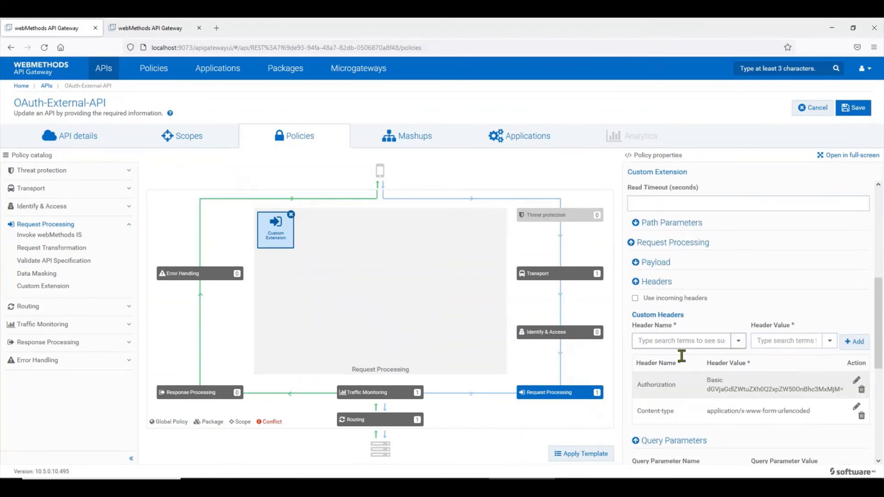
scroll(681, 356, down, 1)
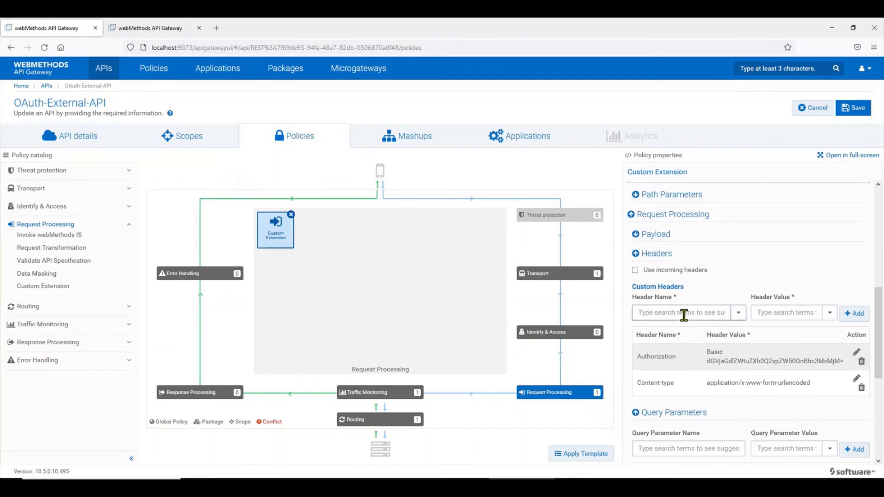
click(683, 314)
scroll(747, 239, up, 10)
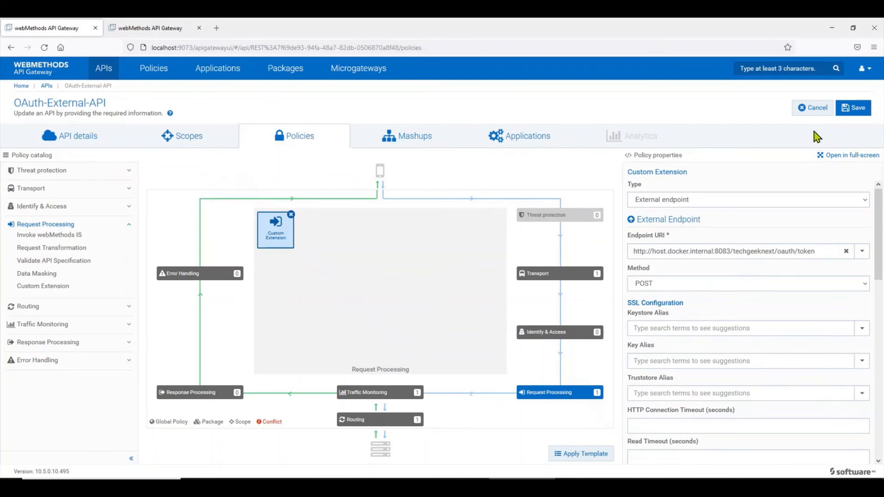
scroll(773, 322, down, 5)
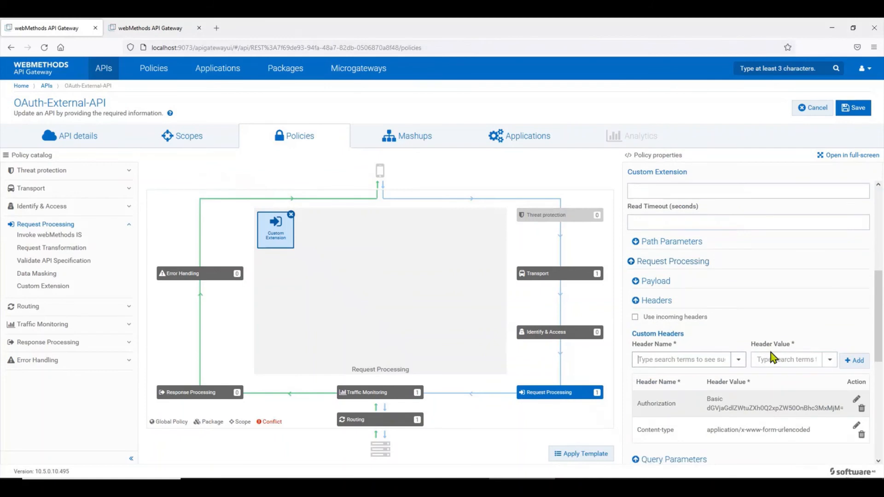
scroll(773, 357, down, 2)
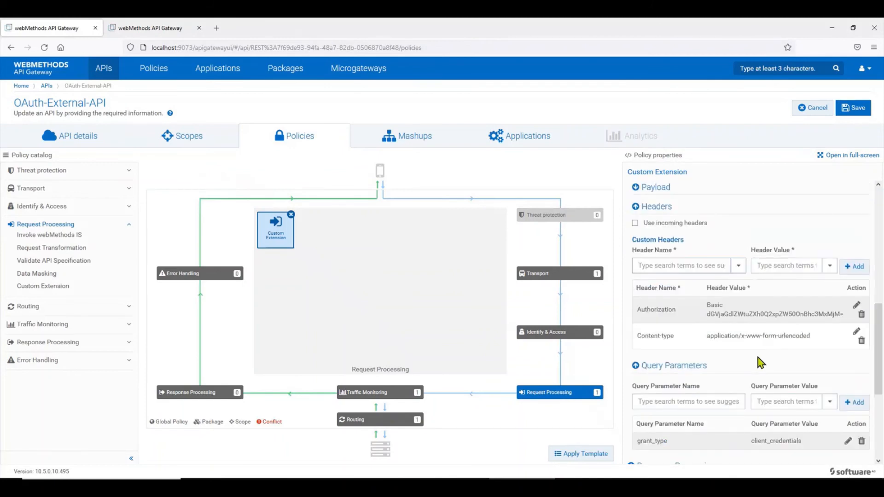
scroll(758, 357, down, 3)
scroll(739, 385, down, 1)
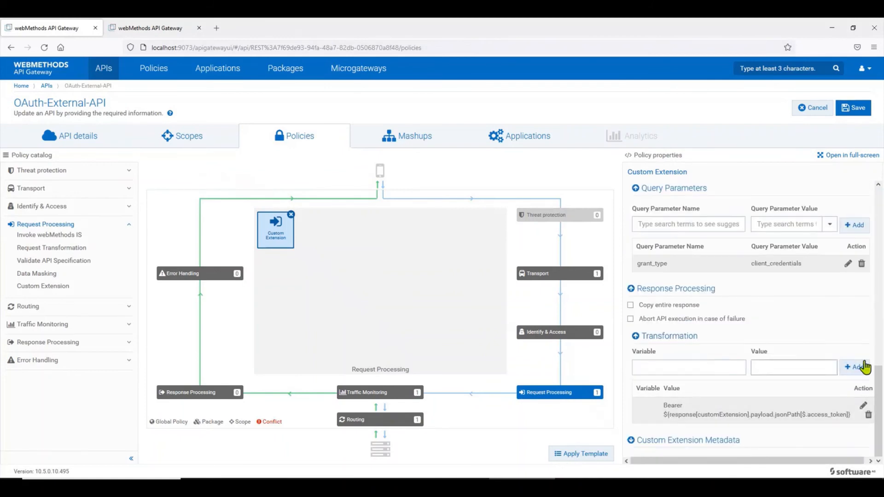
click(846, 157)
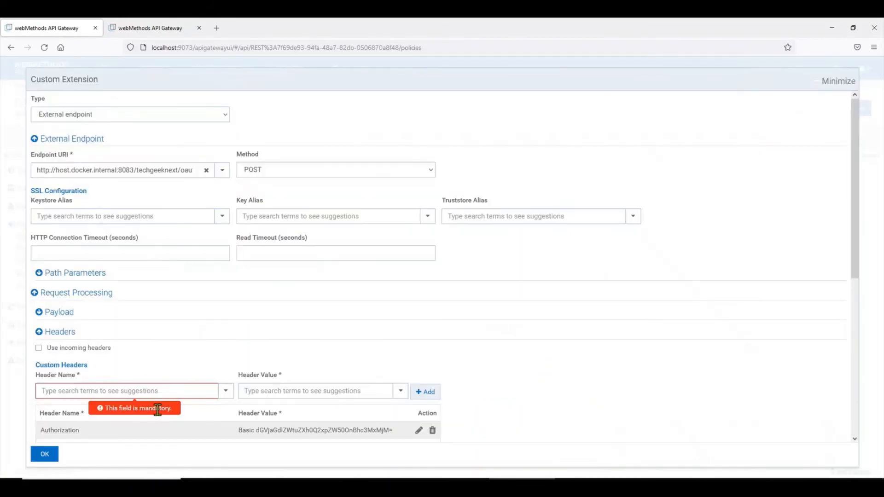
Scroll the full-screen Custom Extension dialog down to the Transformation list showing the Bearer row.
scroll(414, 409, down, 1)
scroll(122, 398, down, 5)
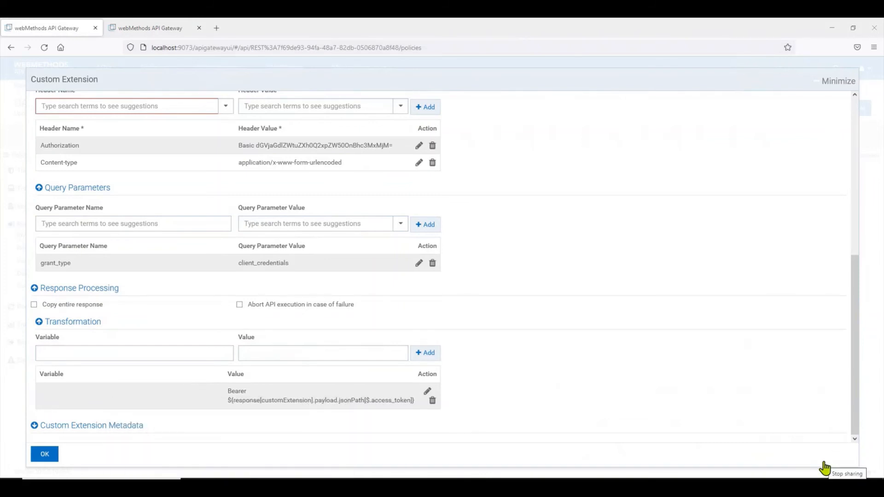
Copy the ${request.headers.authorization} variable from the reference extension in the second tab.
click(148, 28)
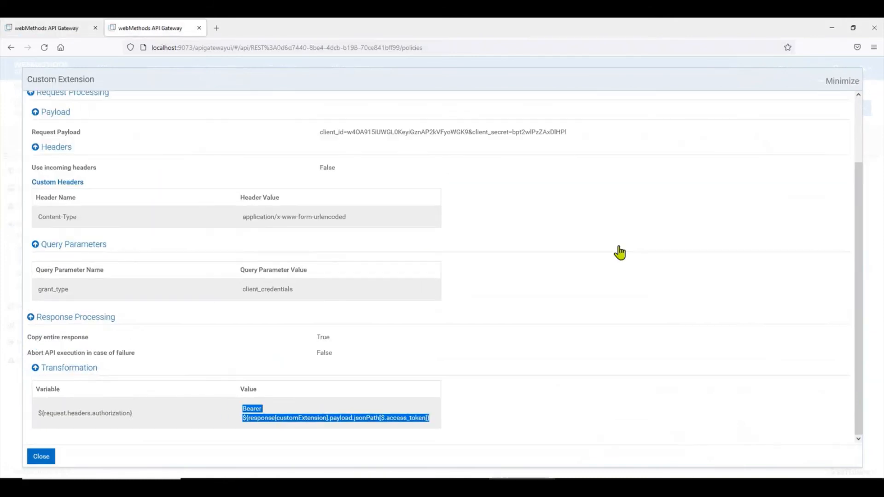
drag(138, 417, 37, 412)
key(ctrl+c)
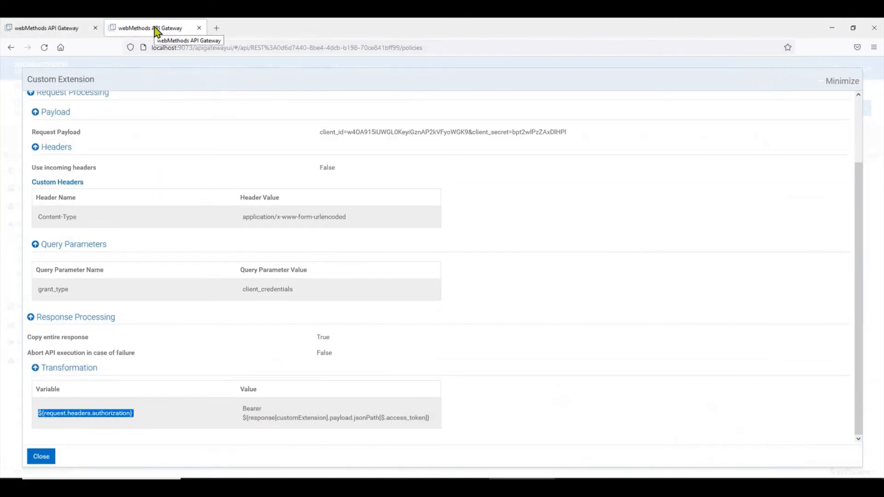
click(45, 28)
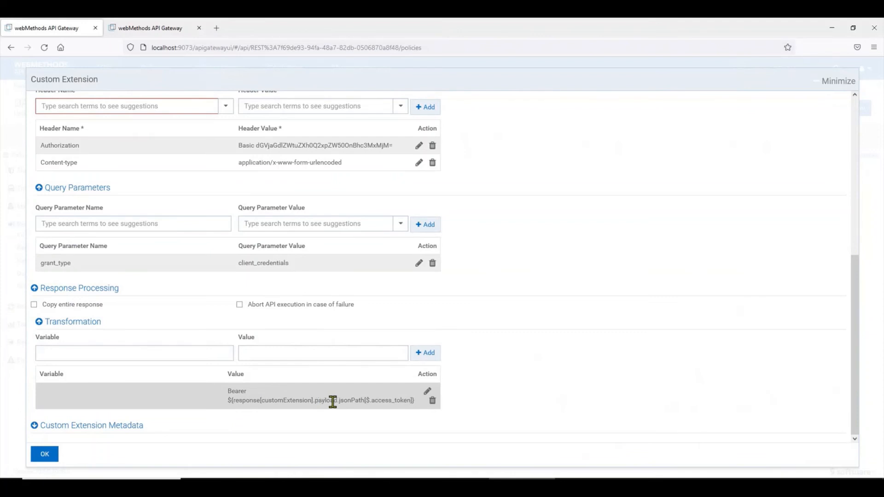
Paste ${request.headers.authorization} as the Variable of the Bearer transformation row.
click(430, 396)
click(164, 394)
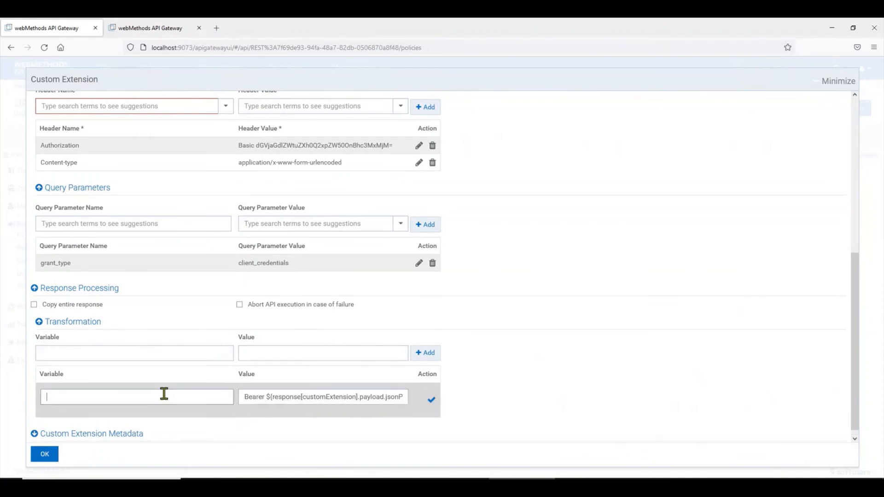
key(ctrl+v)
click(125, 397)
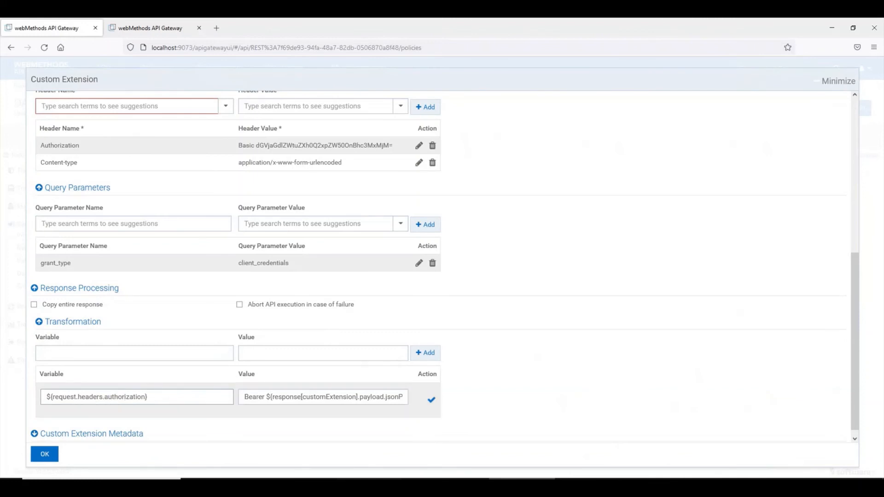
key(alt+Tab)
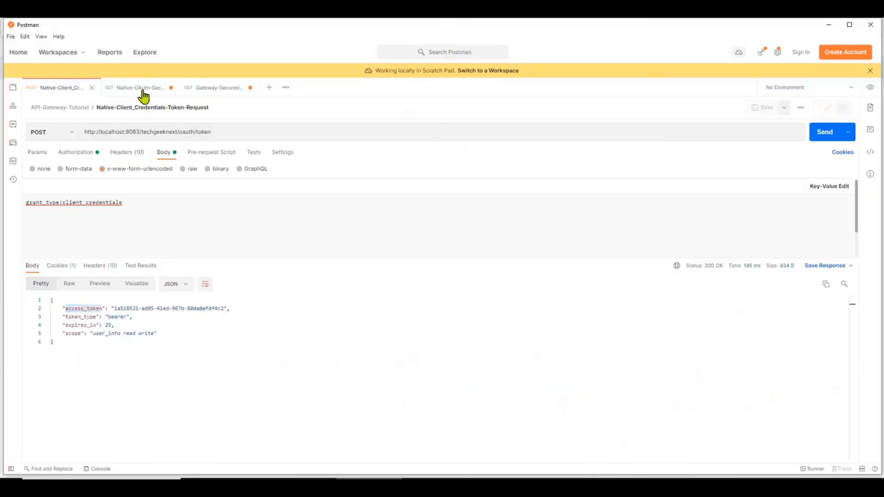
Check the Authorization Bearer header in Postman's Native-OAuth-Secured-Request, then return to the gateway.
click(142, 90)
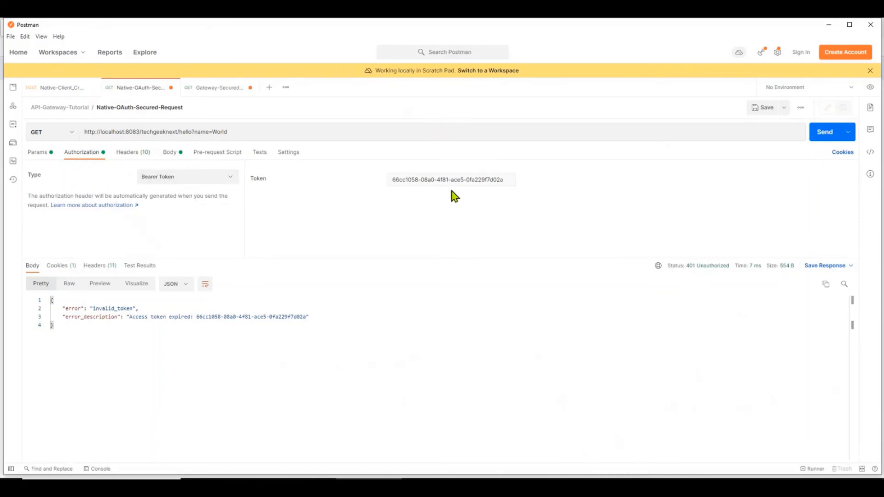
click(130, 153)
scroll(127, 213, up, 5)
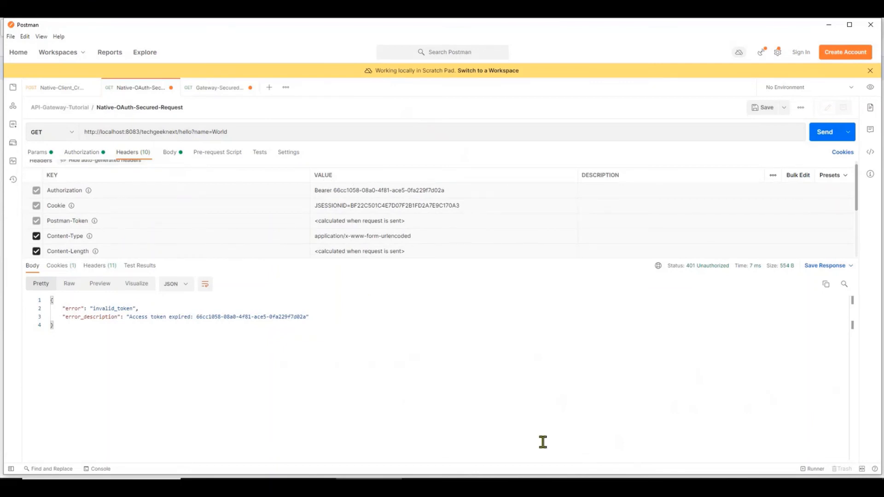
click(520, 449)
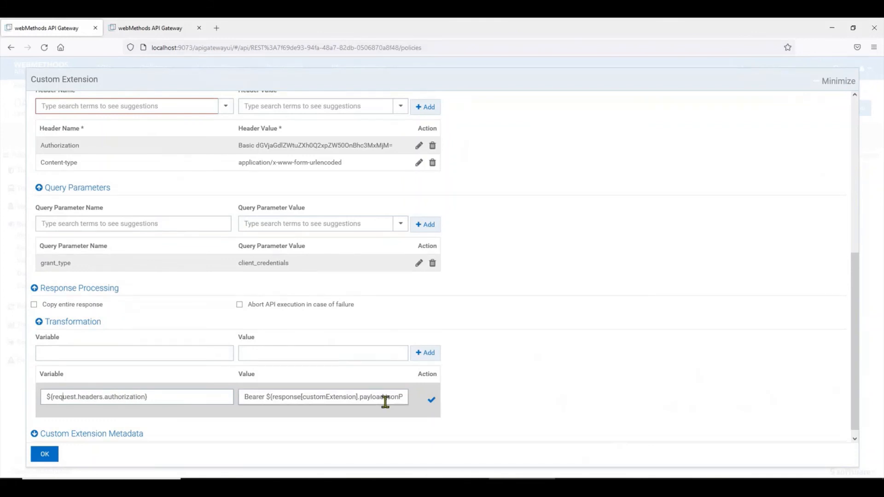
Save the edited Bearer transformation row, close the Custom Extension form, and save OAuth-External-API.
click(430, 404)
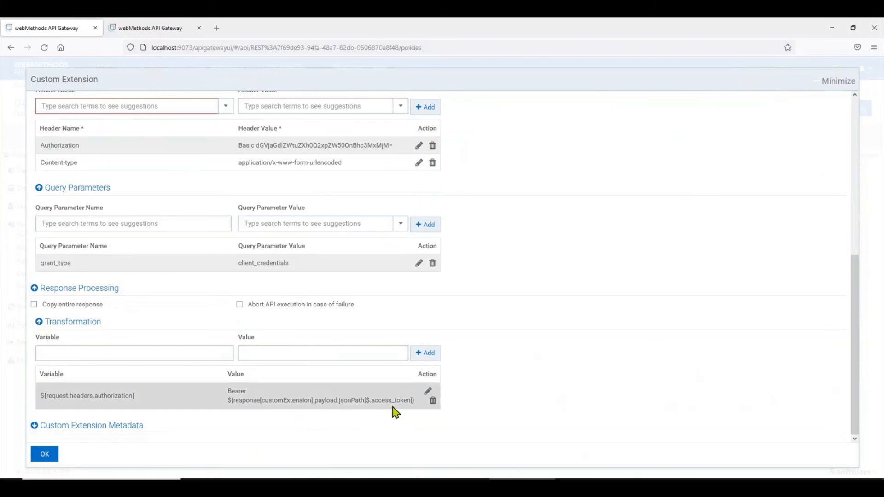
click(44, 454)
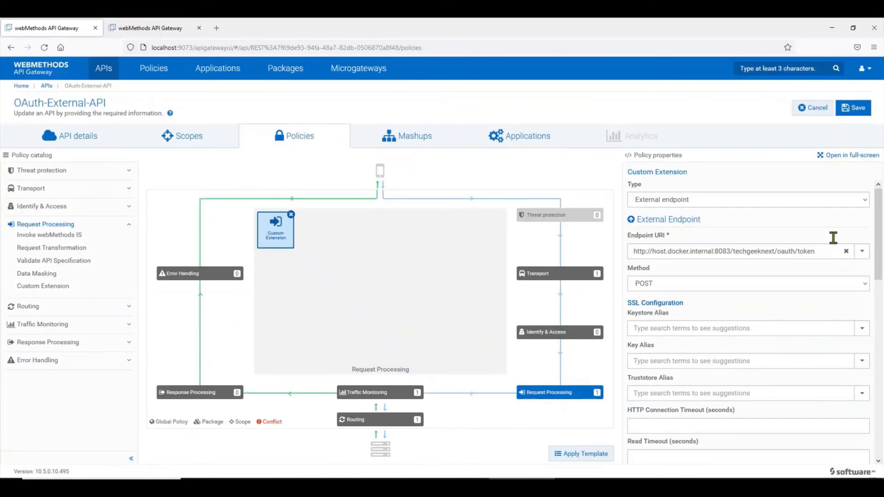
click(855, 109)
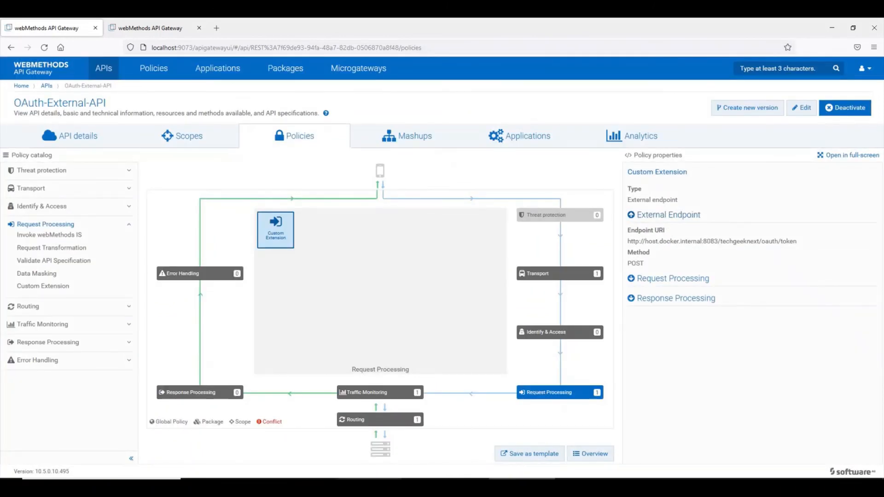
click(391, 485)
Send the Gateway-Secured-OAuth request through the gateway twice until it returns 200 OK.
click(213, 88)
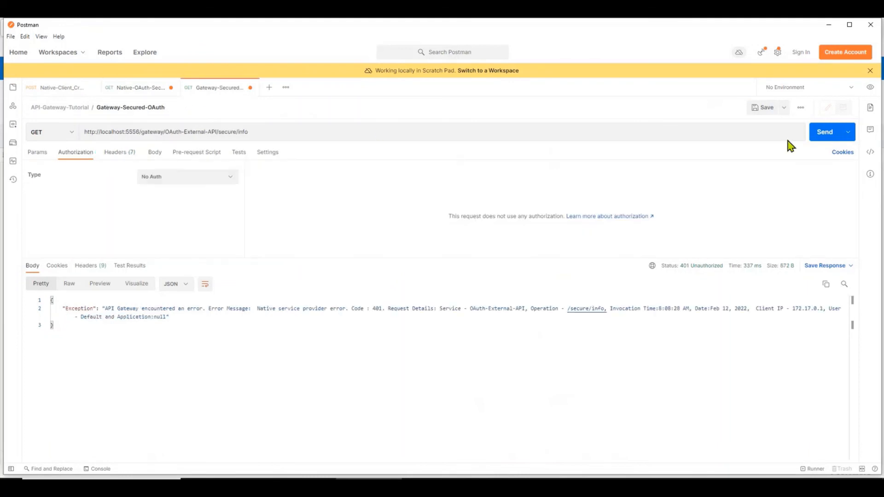
click(826, 137)
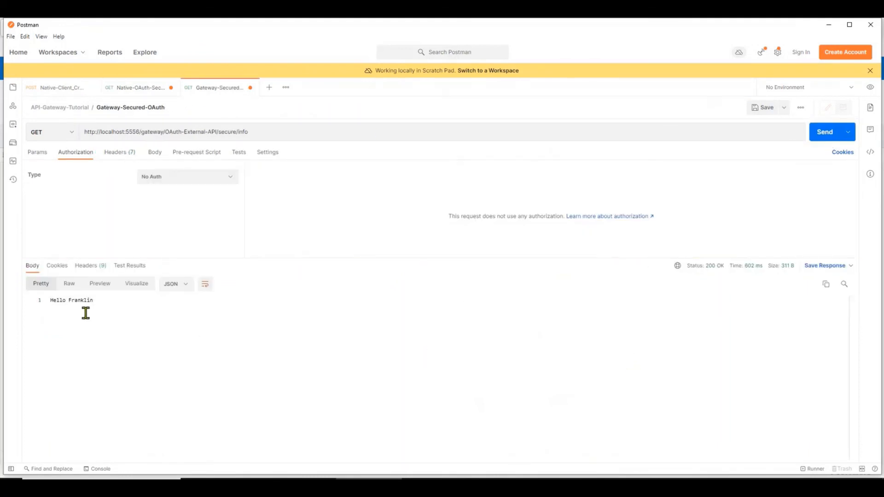
click(832, 137)
Filter OAuth-External-API analytics to the last 15 minutes and scroll to the SUCCESS runtime events.
click(522, 484)
click(628, 136)
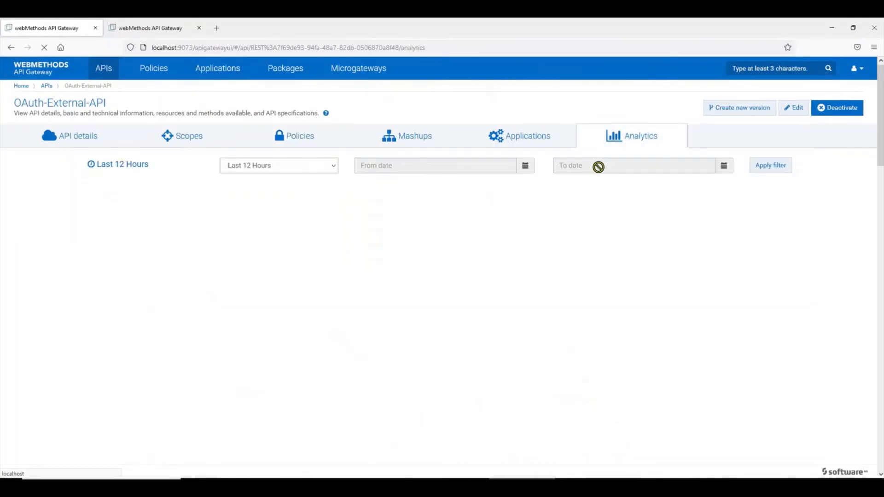
click(278, 166)
click(288, 183)
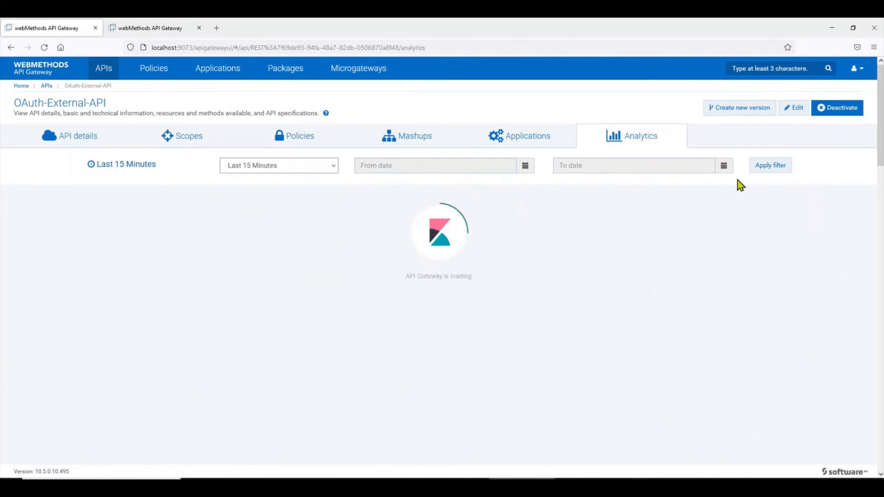
click(765, 172)
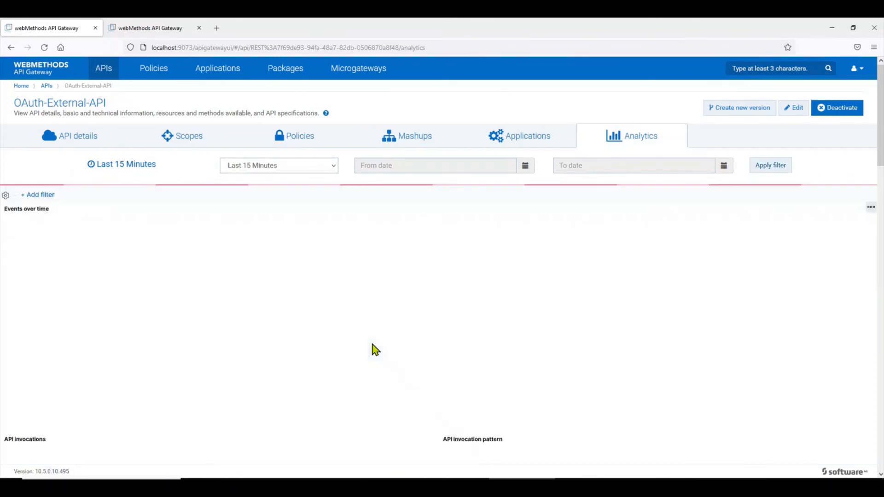
scroll(483, 319, down, 10)
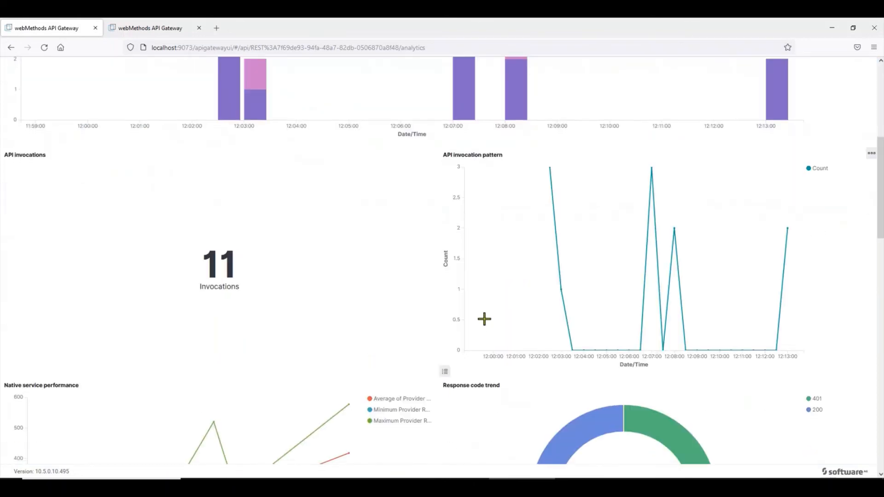
scroll(484, 320, down, 2)
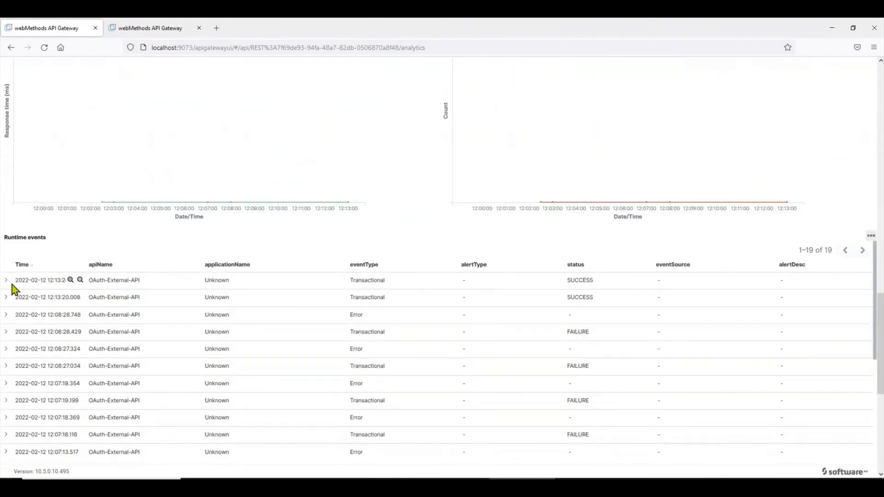
Check the token callout and backend service URLs in externalCalls, with the backend call returning 200.
scroll(317, 340, down, 4)
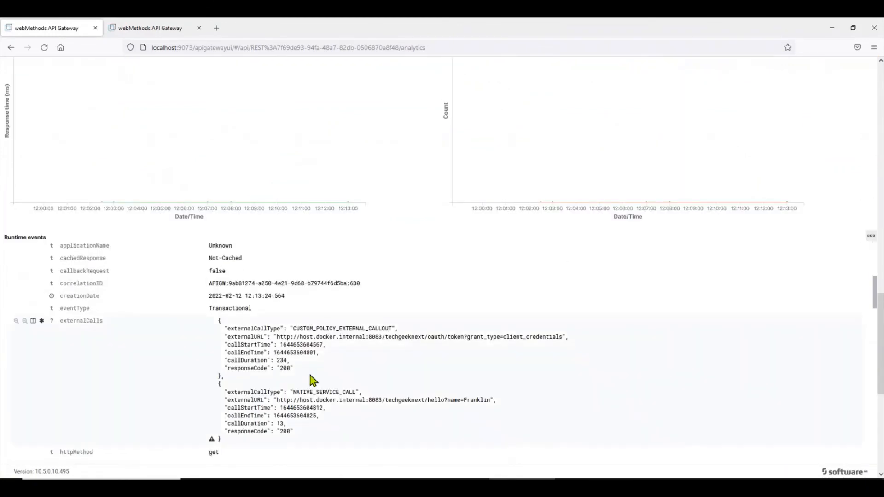
drag(224, 336, 573, 341)
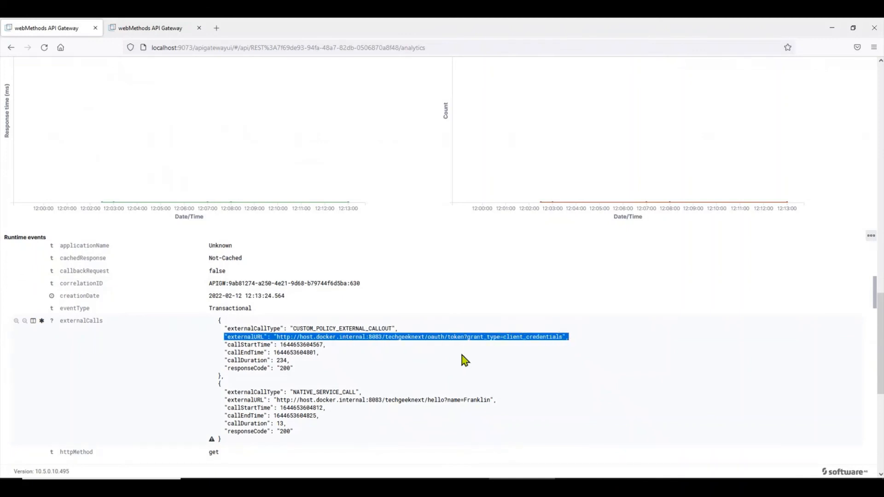
scroll(282, 367, down, 2)
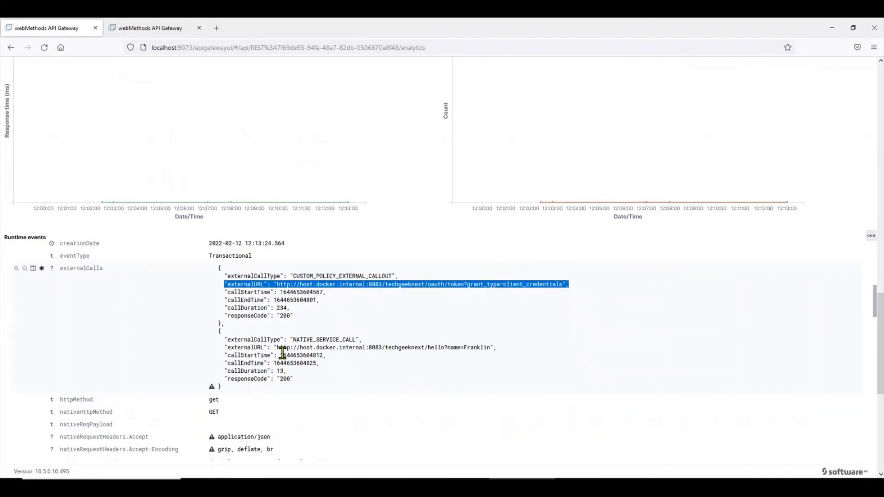
drag(278, 349, 504, 348)
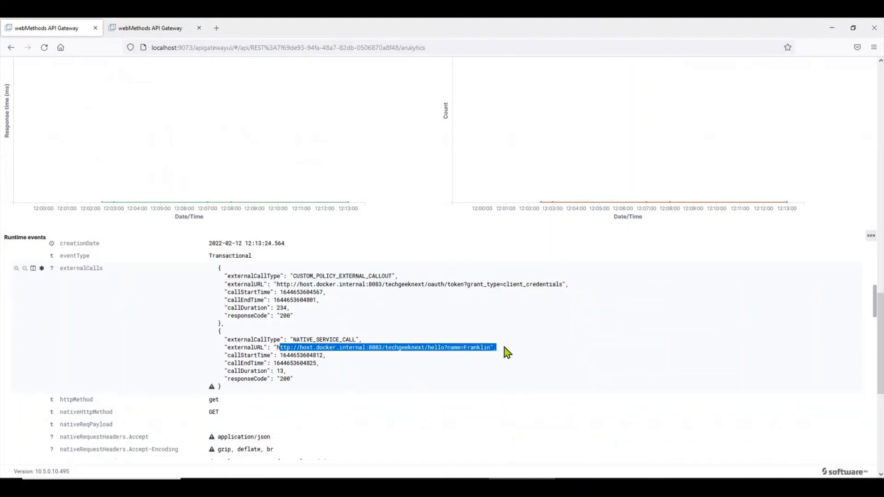
double_click(284, 378)
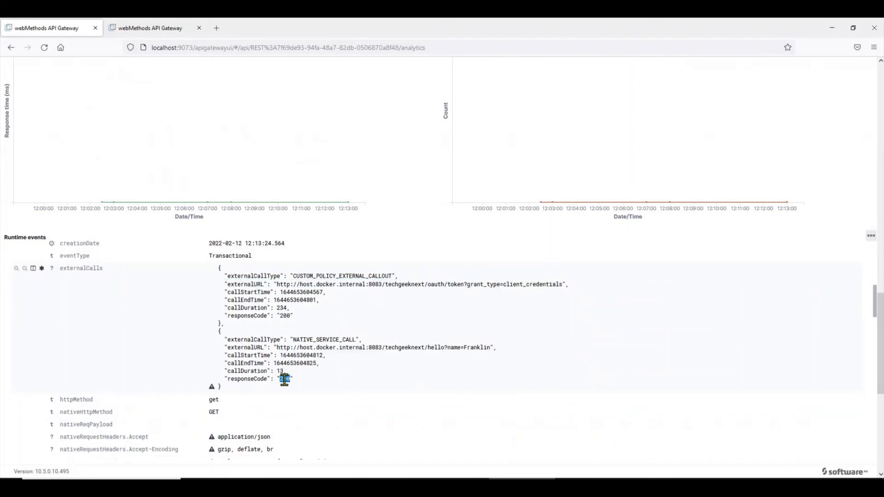
Inspect the authorization request header and its masked value.
scroll(322, 389, down, 2)
scroll(164, 381, down, 2)
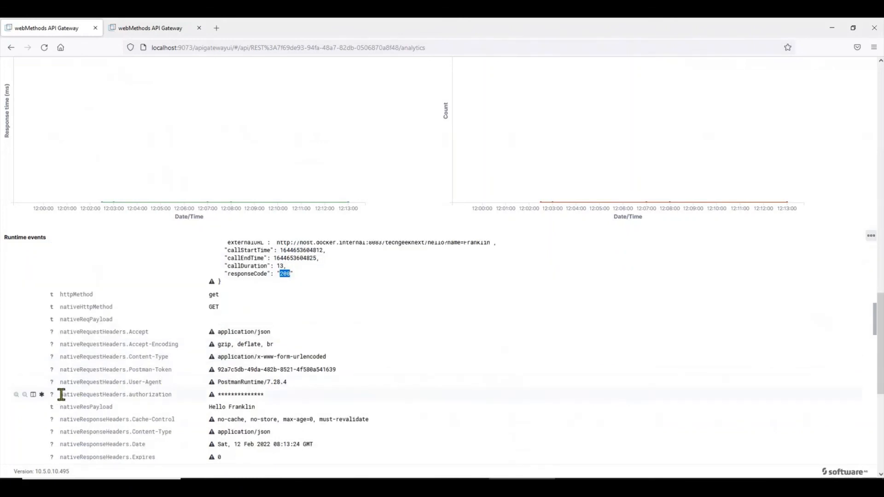
drag(61, 394, 153, 395)
double_click(153, 394)
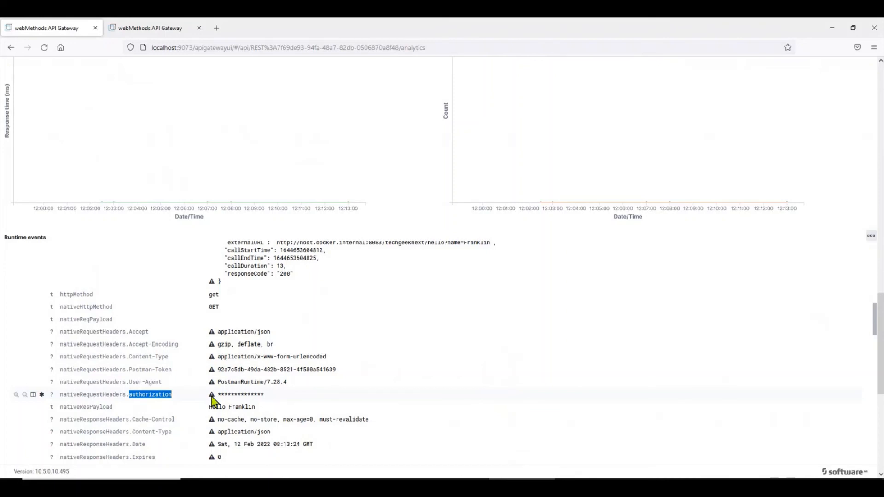
double_click(151, 397)
drag(217, 394, 266, 395)
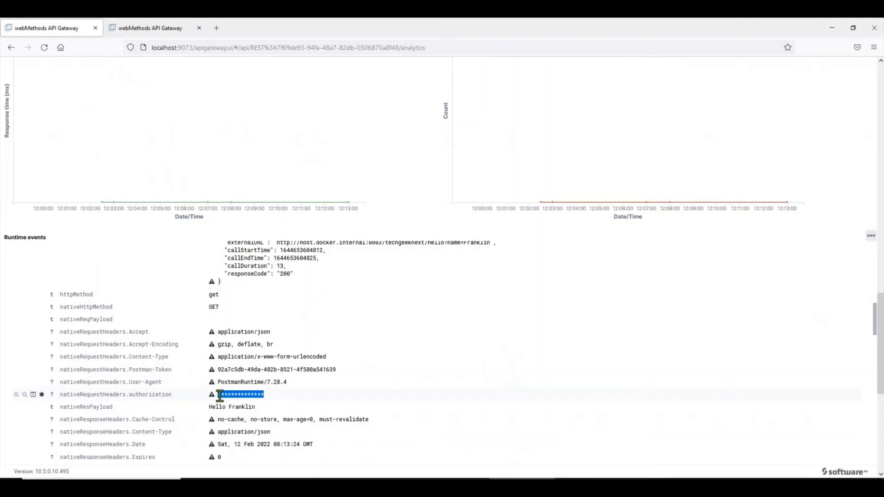
Confirm the gateway's 200 responseCode and returned resPayload, then scroll back to the top.
scroll(284, 398, down, 2)
scroll(284, 396, down, 4)
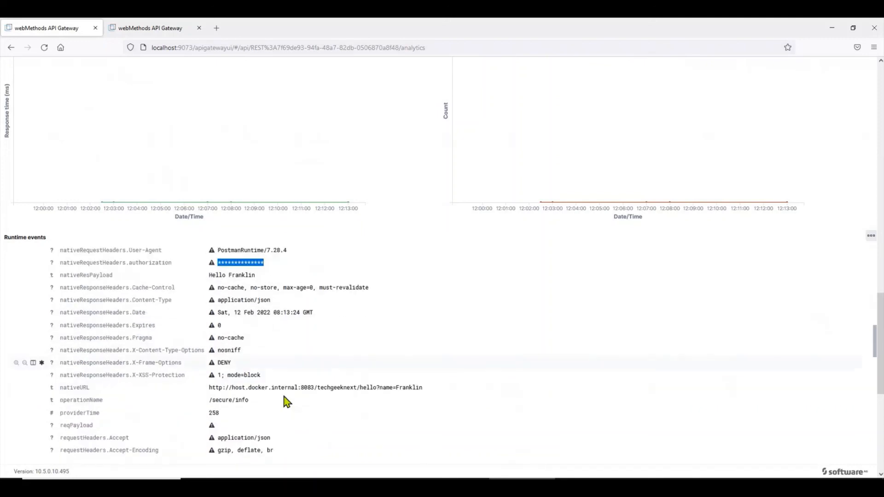
scroll(152, 345, up, 2)
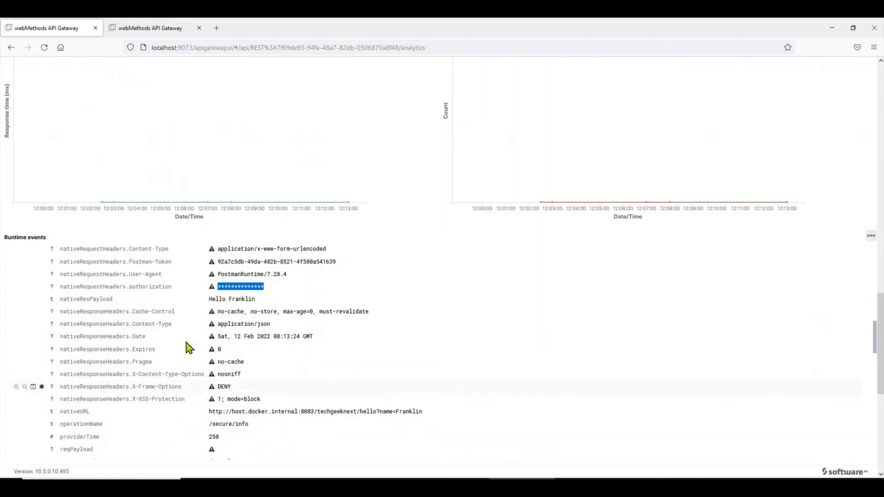
scroll(145, 370, down, 4)
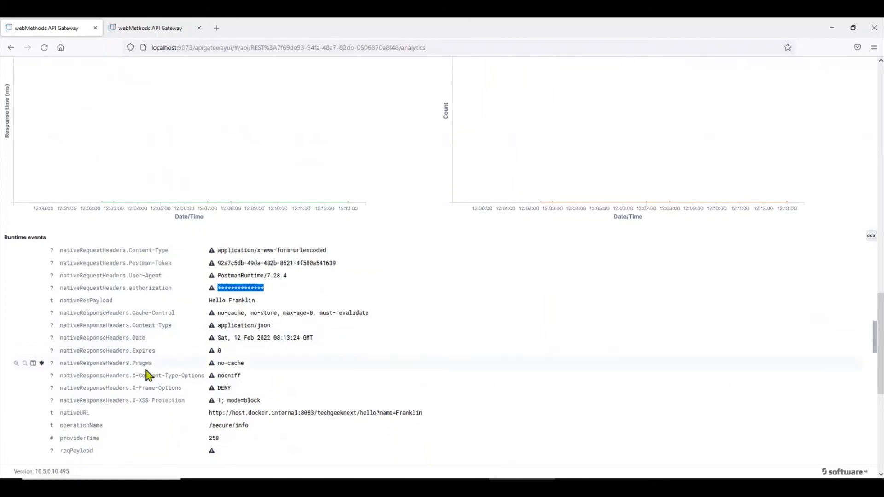
scroll(146, 370, down, 4)
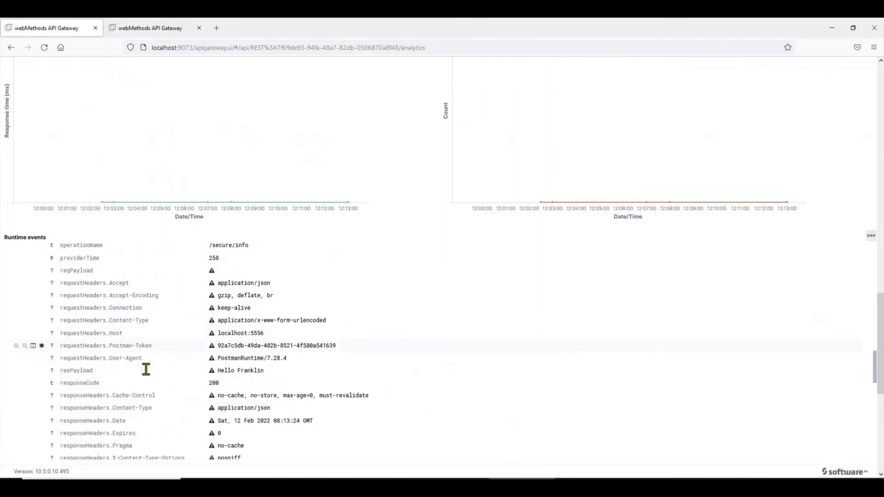
double_click(213, 354)
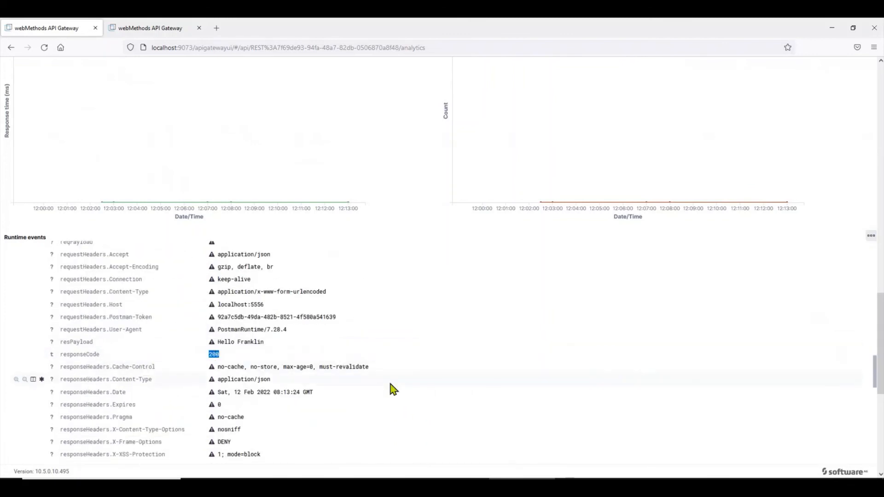
drag(266, 343, 219, 352)
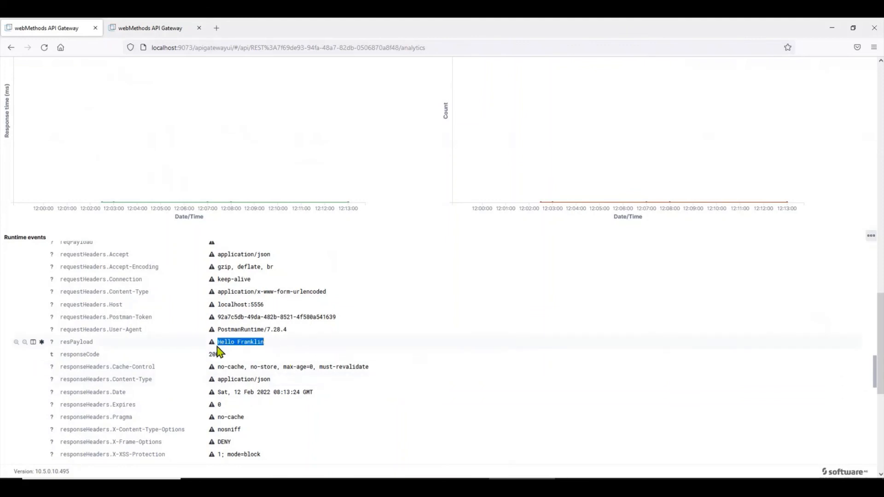
scroll(258, 352, down, 5)
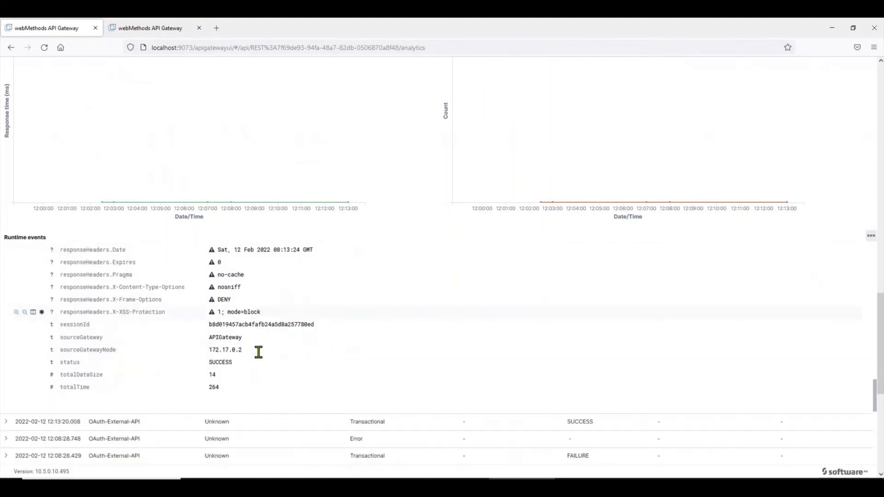
scroll(258, 352, up, 10)
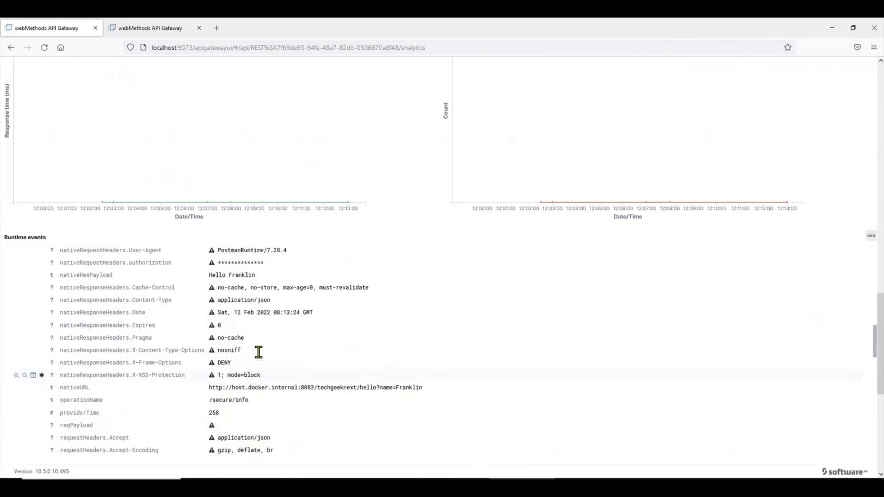
scroll(259, 353, up, 10)
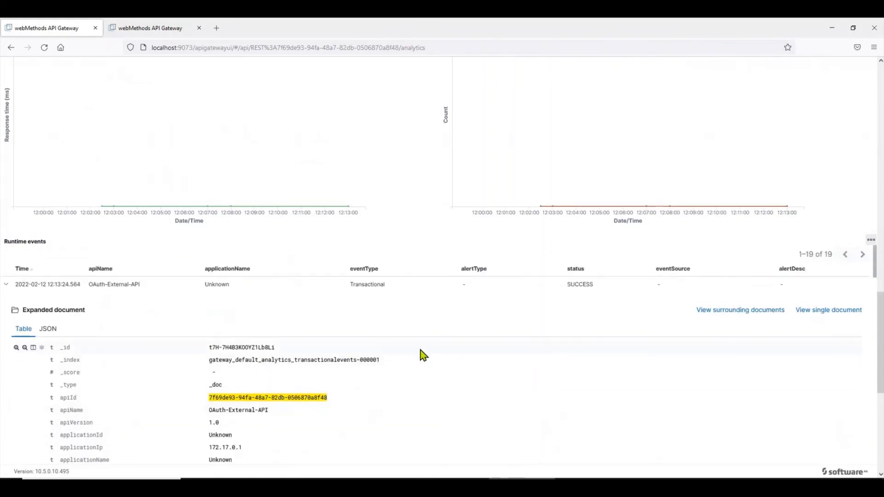
scroll(423, 354, up, 15)
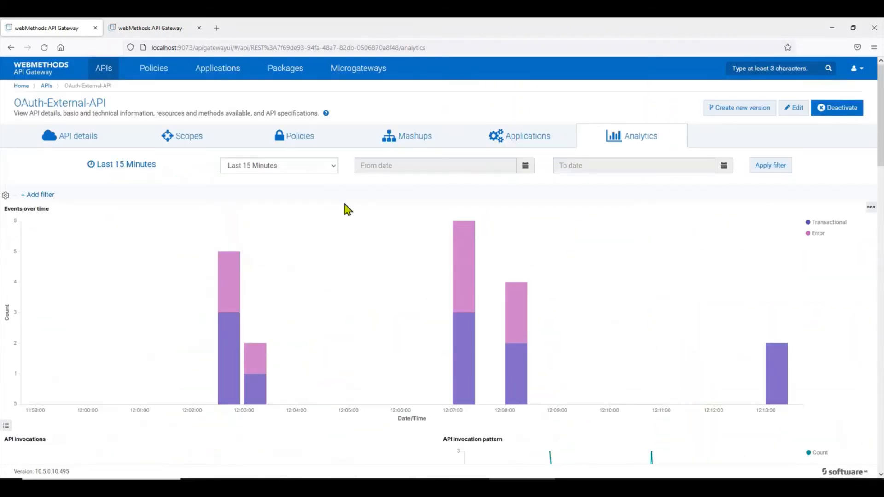
Return to OAuth-External-API's Policies and expand the Custom Extension's Request Processing settings.
click(308, 140)
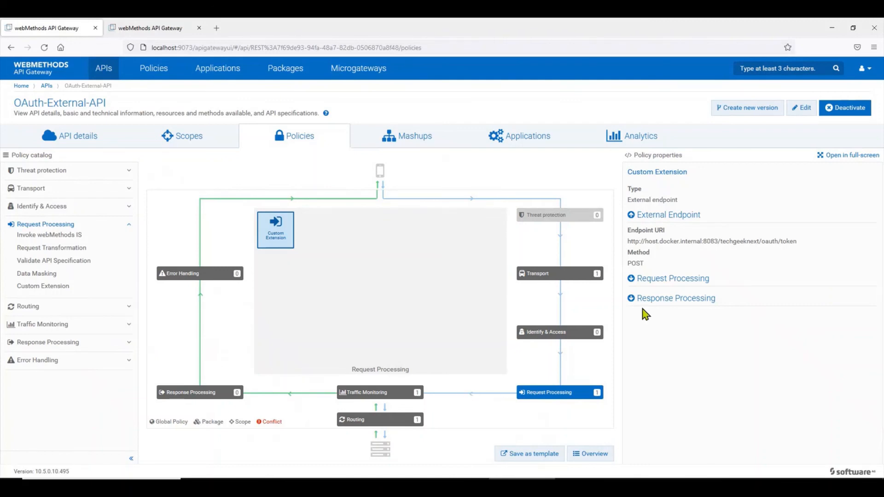
click(689, 279)
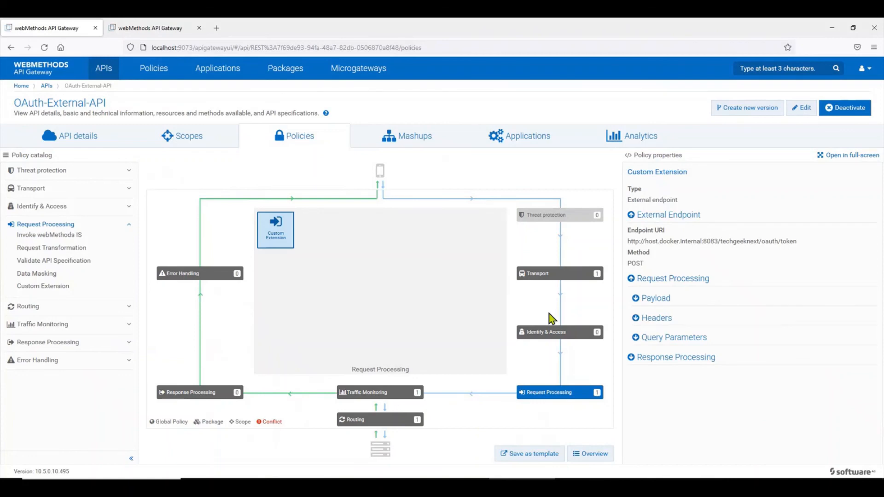